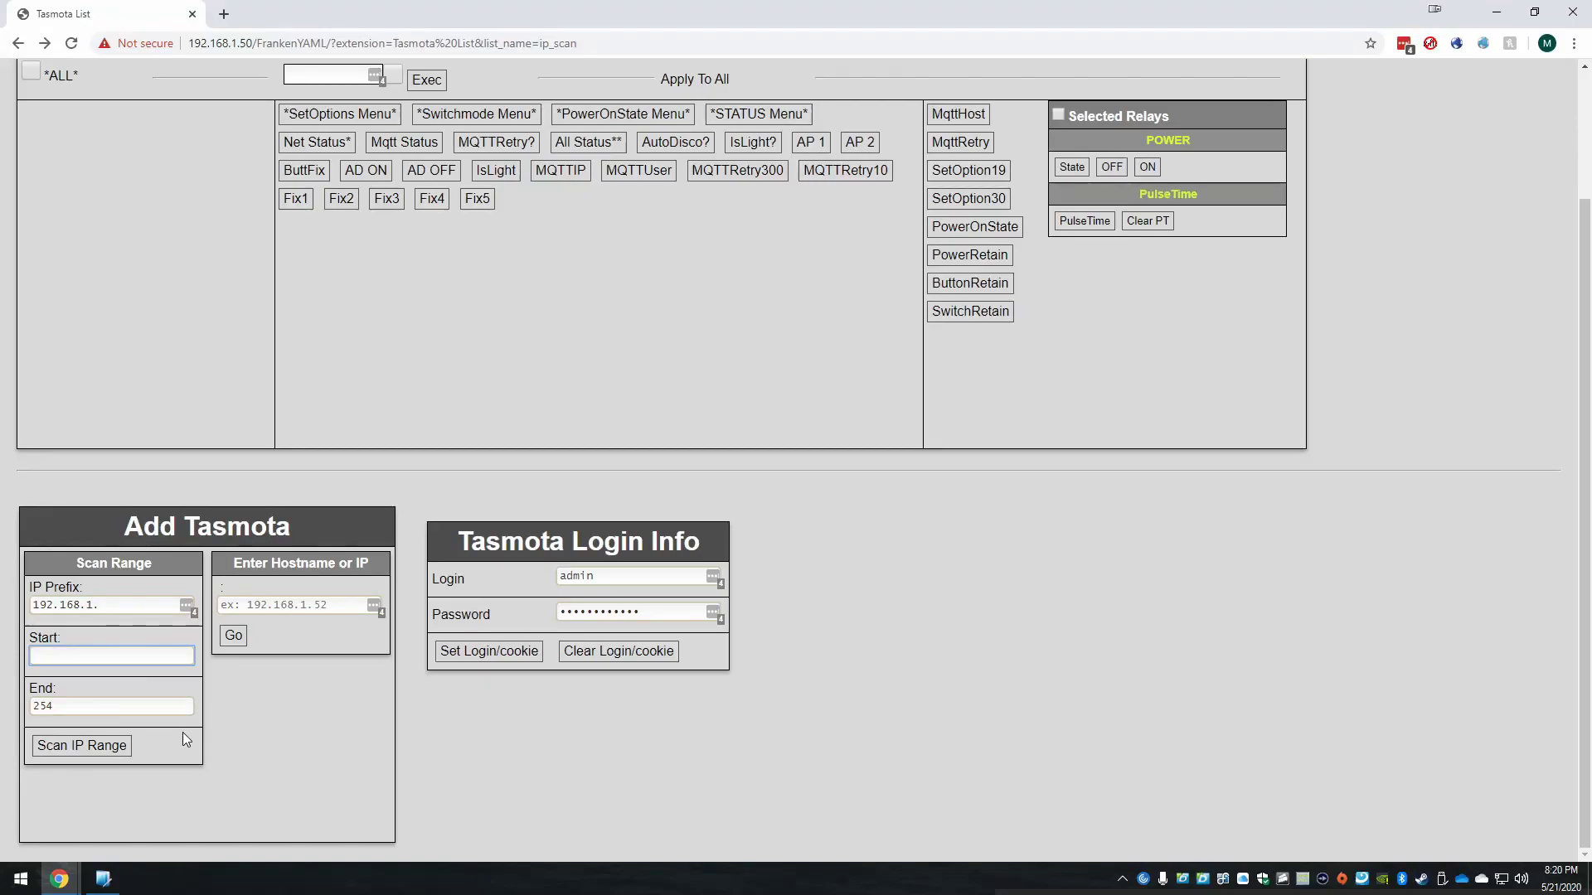
# Scan addresses 245–254 and require verification before TestTasmota250's Exec command runs
pyautogui.write('245')
pyautogui.click(98, 747)
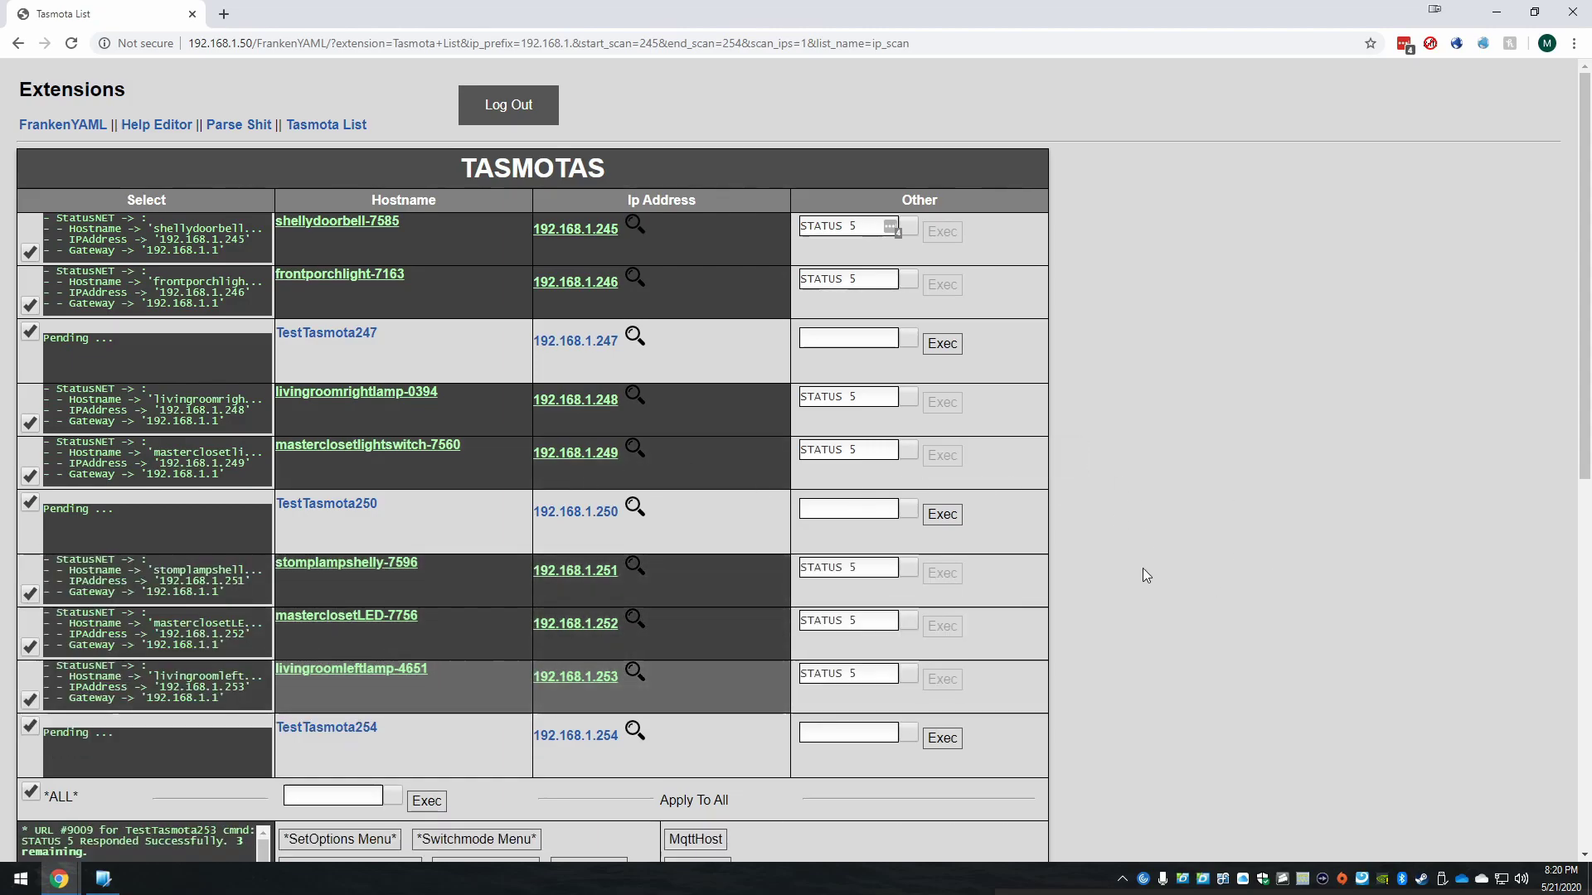
pyautogui.click(911, 512)
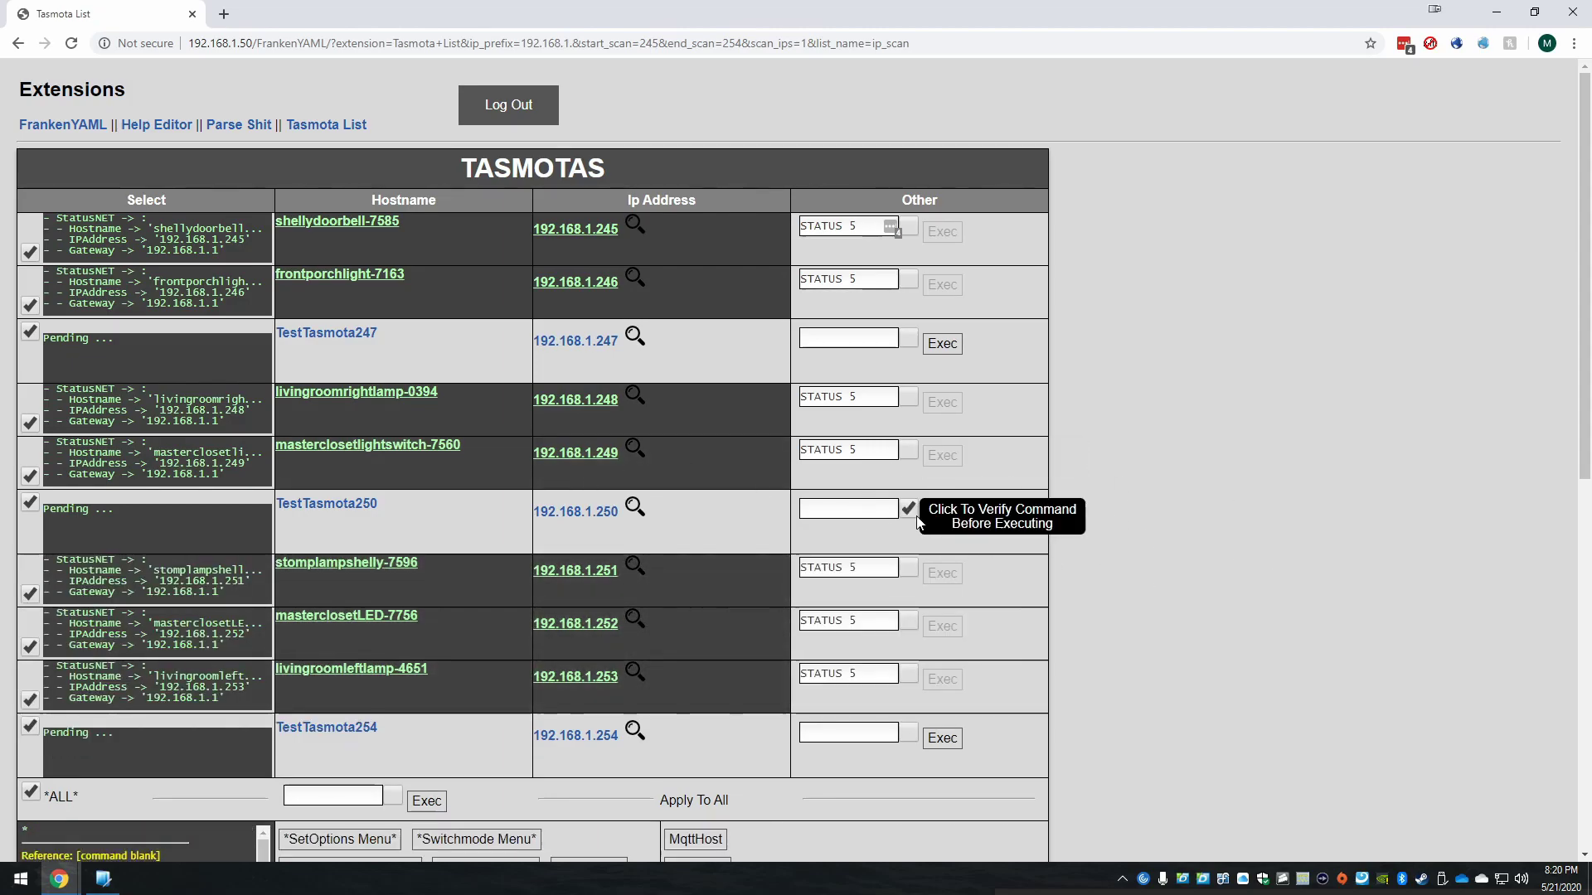
pyautogui.scroll(-3, 1087, 570)
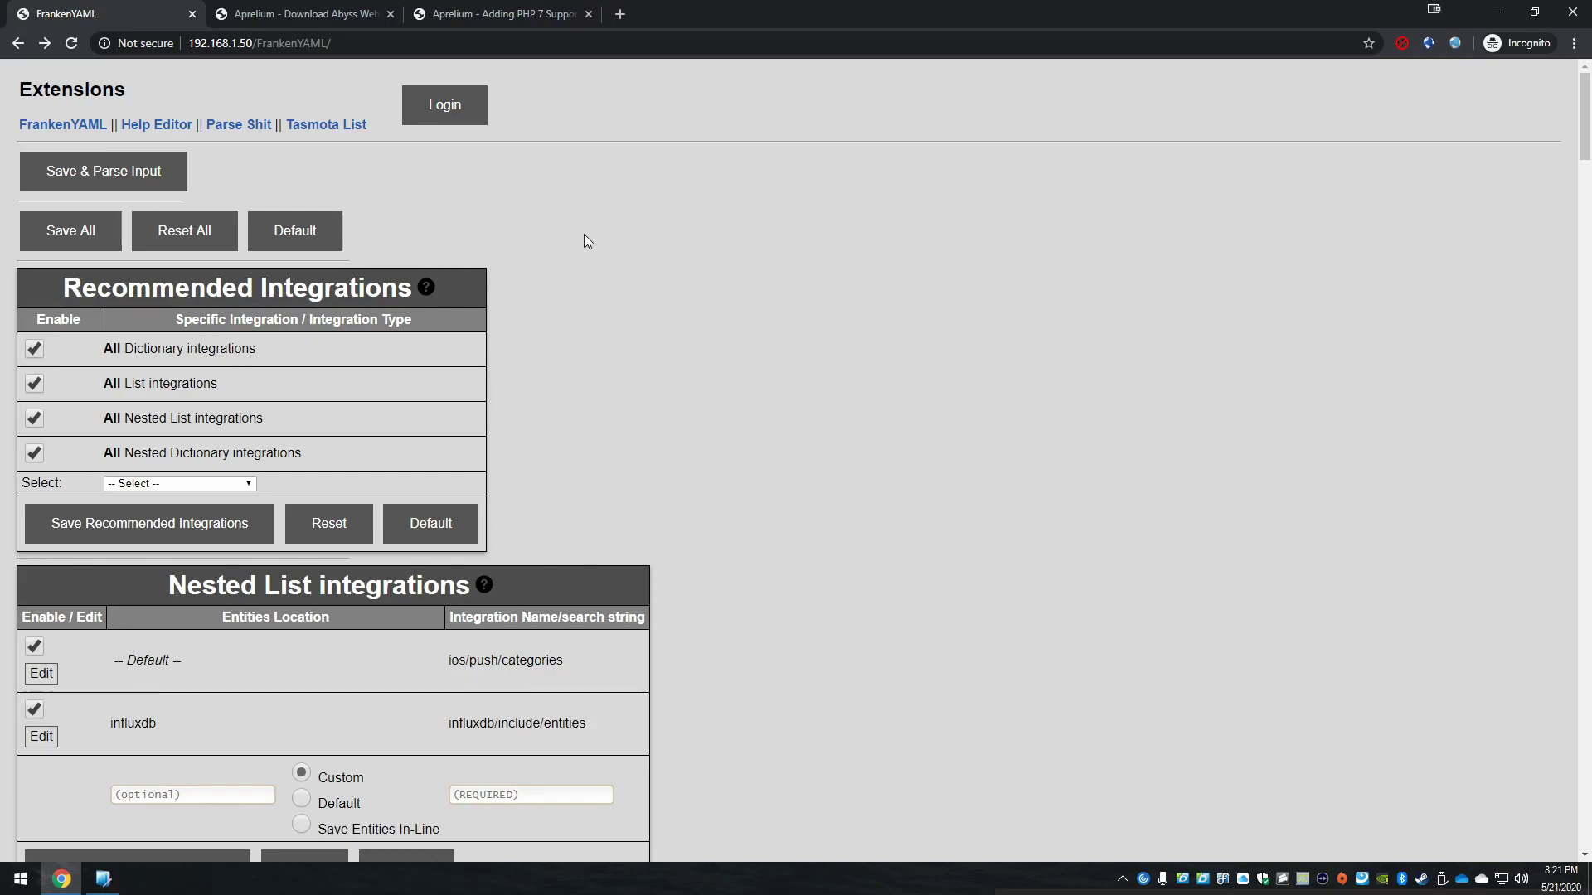
# Scroll through the FrankenYAML integrations page and select the page address
pyautogui.scroll(-2, 826, 302)
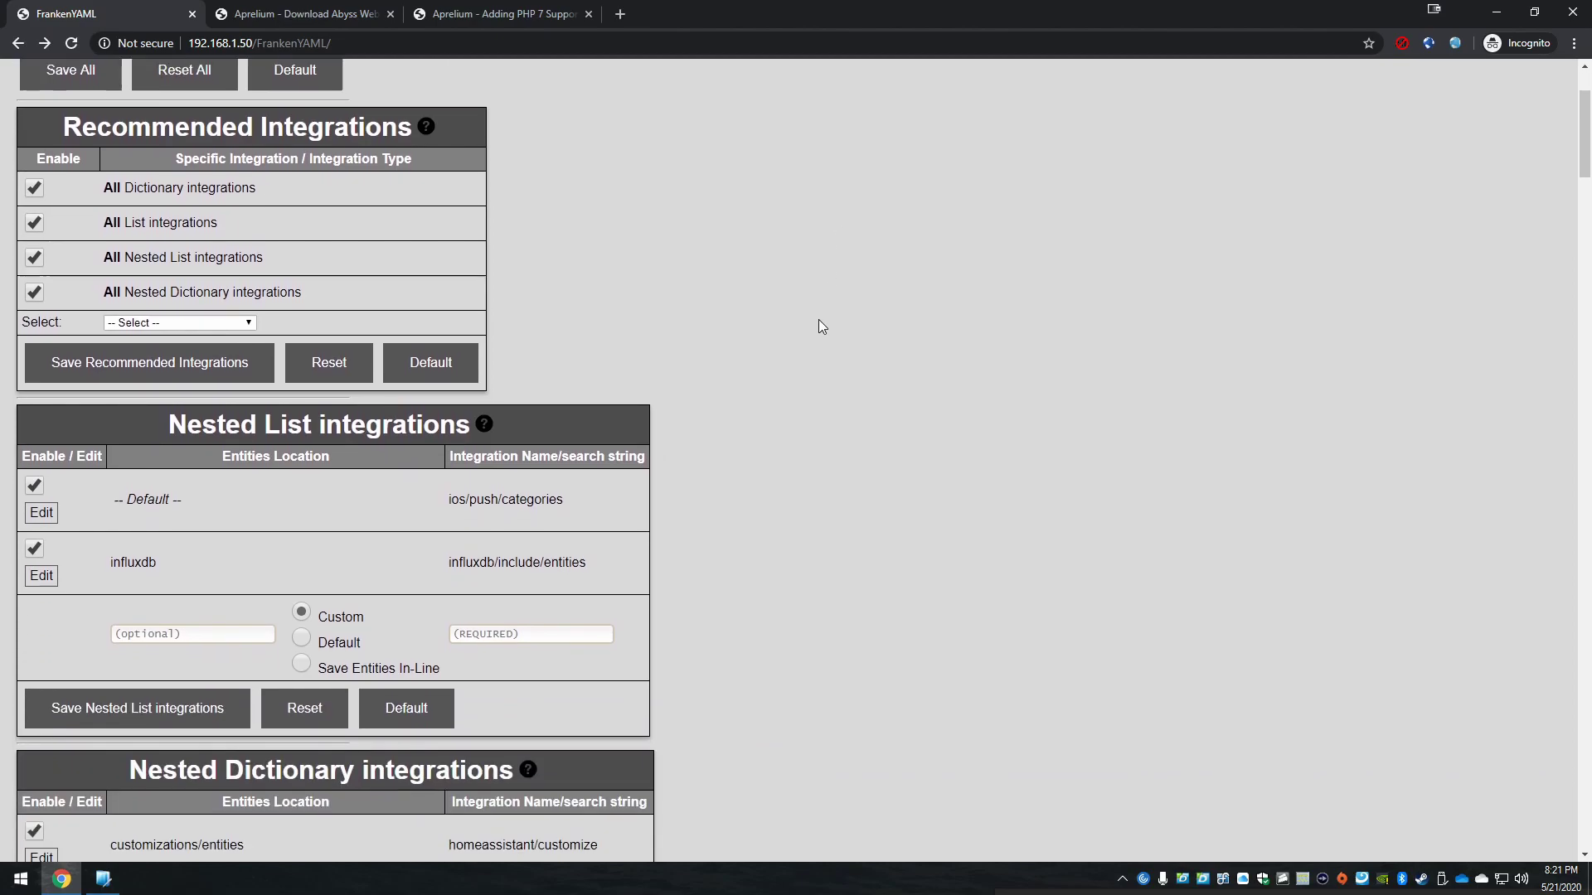
pyautogui.scroll(2, 818, 320)
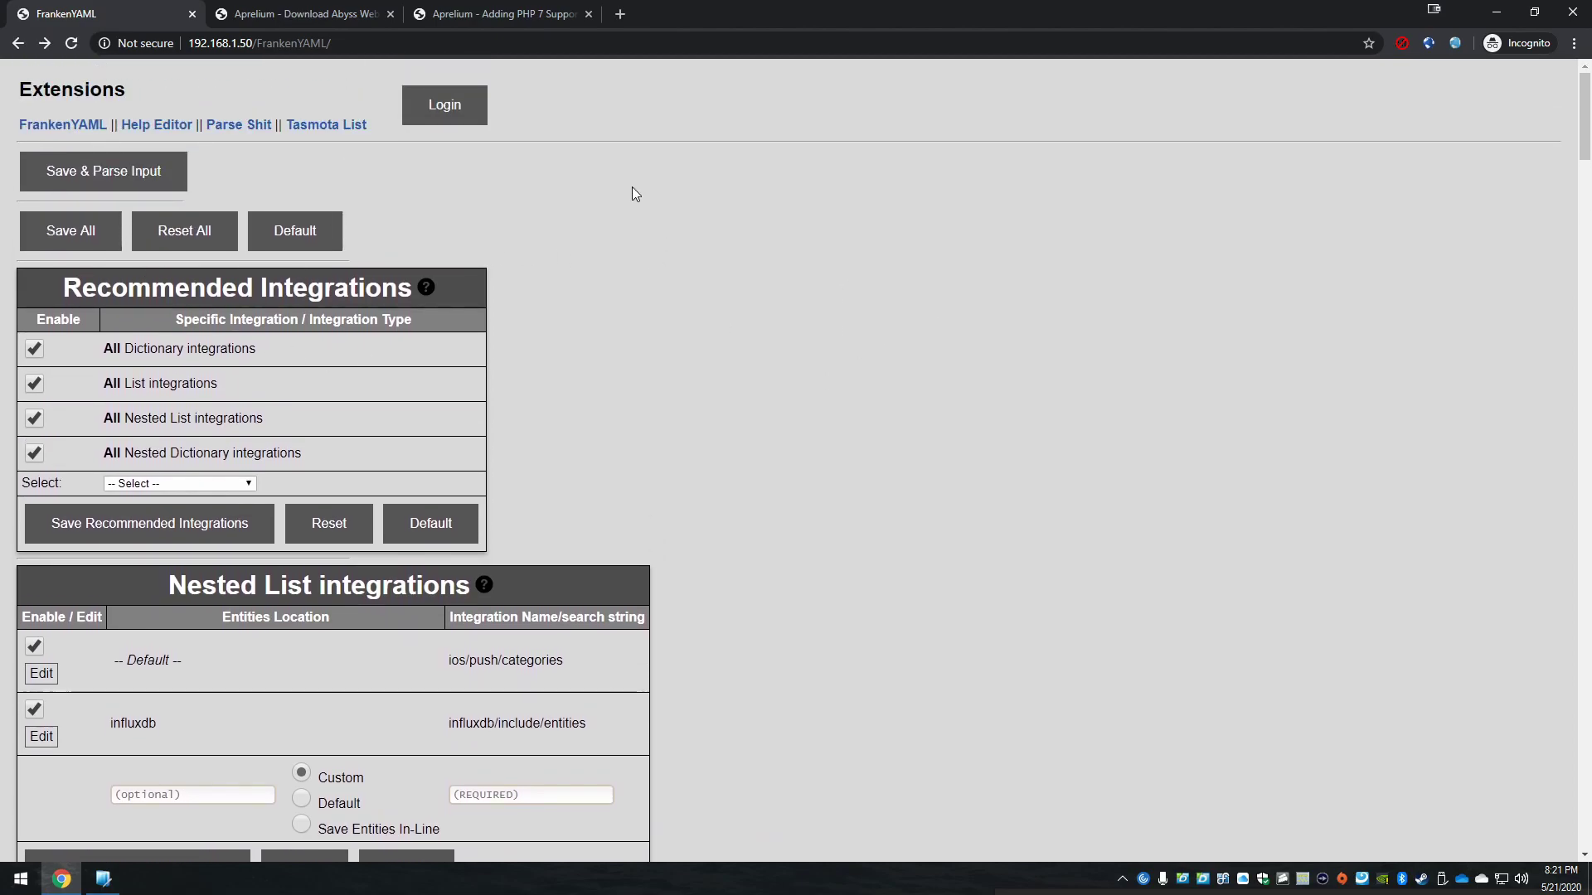
pyautogui.click(328, 42)
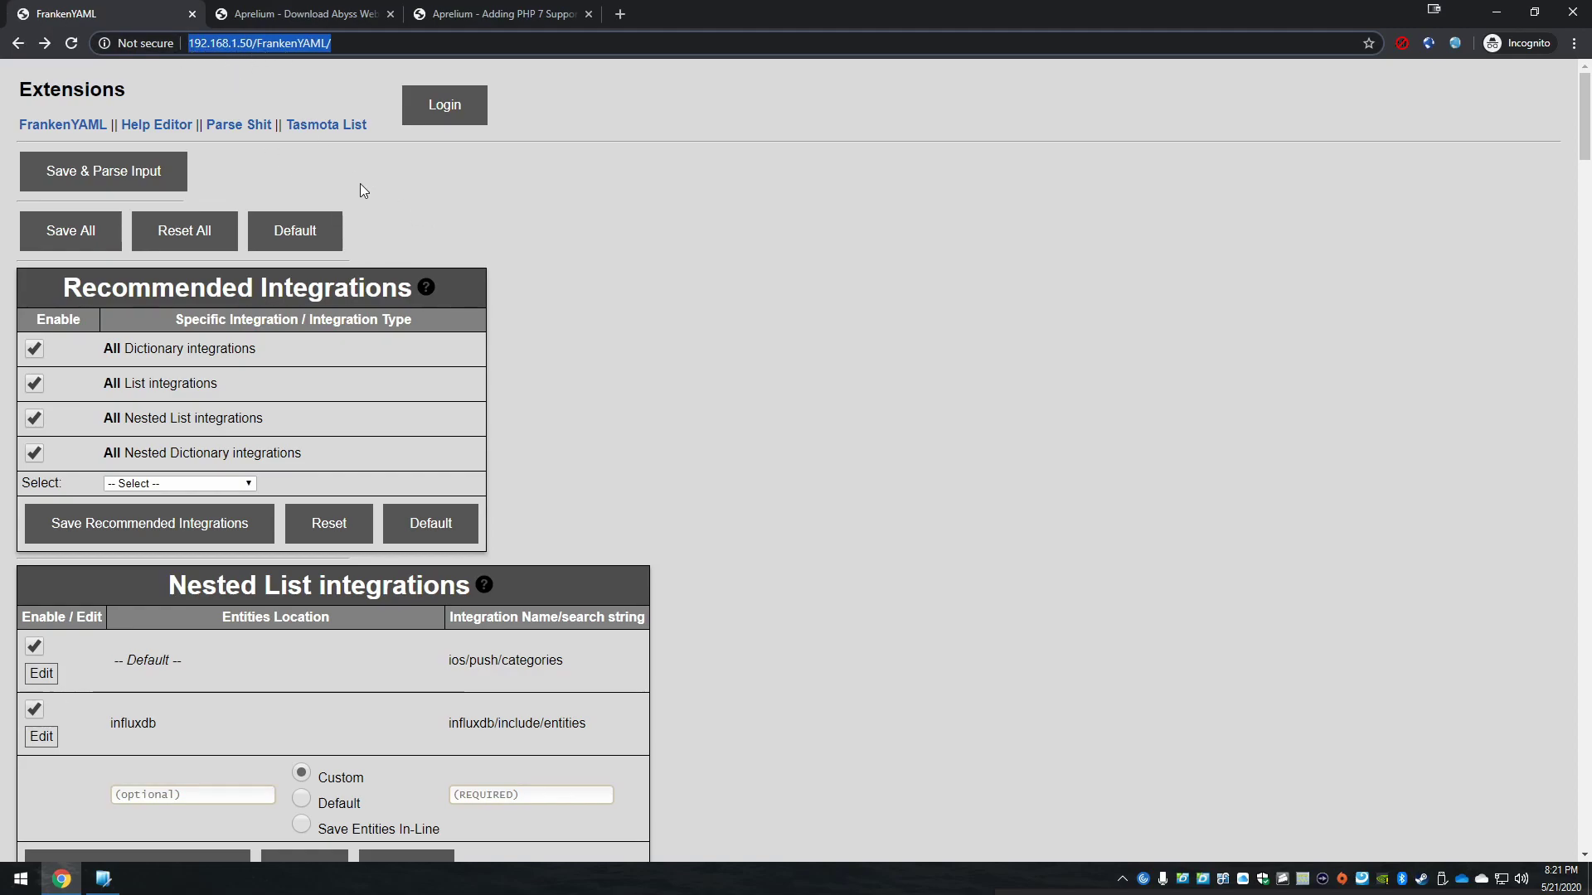
pyautogui.scroll(-3, 693, 431)
pyautogui.scroll(3, 691, 413)
# Open Tasmota List, dismiss the missing-credentials warning, and acknowledge a first login save
pyautogui.click(314, 126)
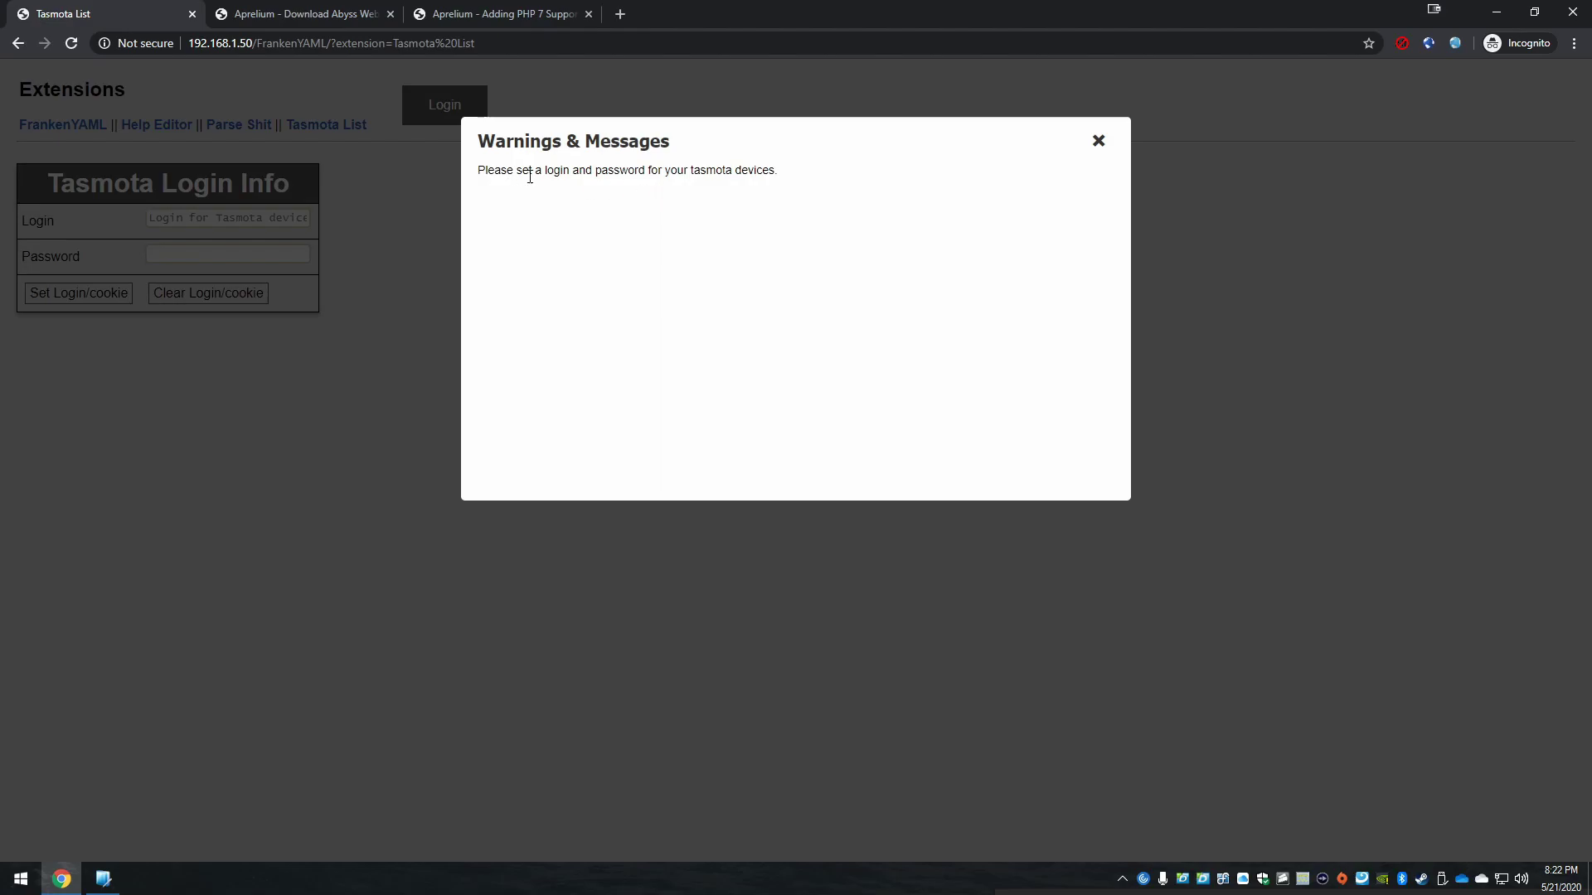
pyautogui.moveTo(534, 171); pyautogui.dragTo(777, 172)
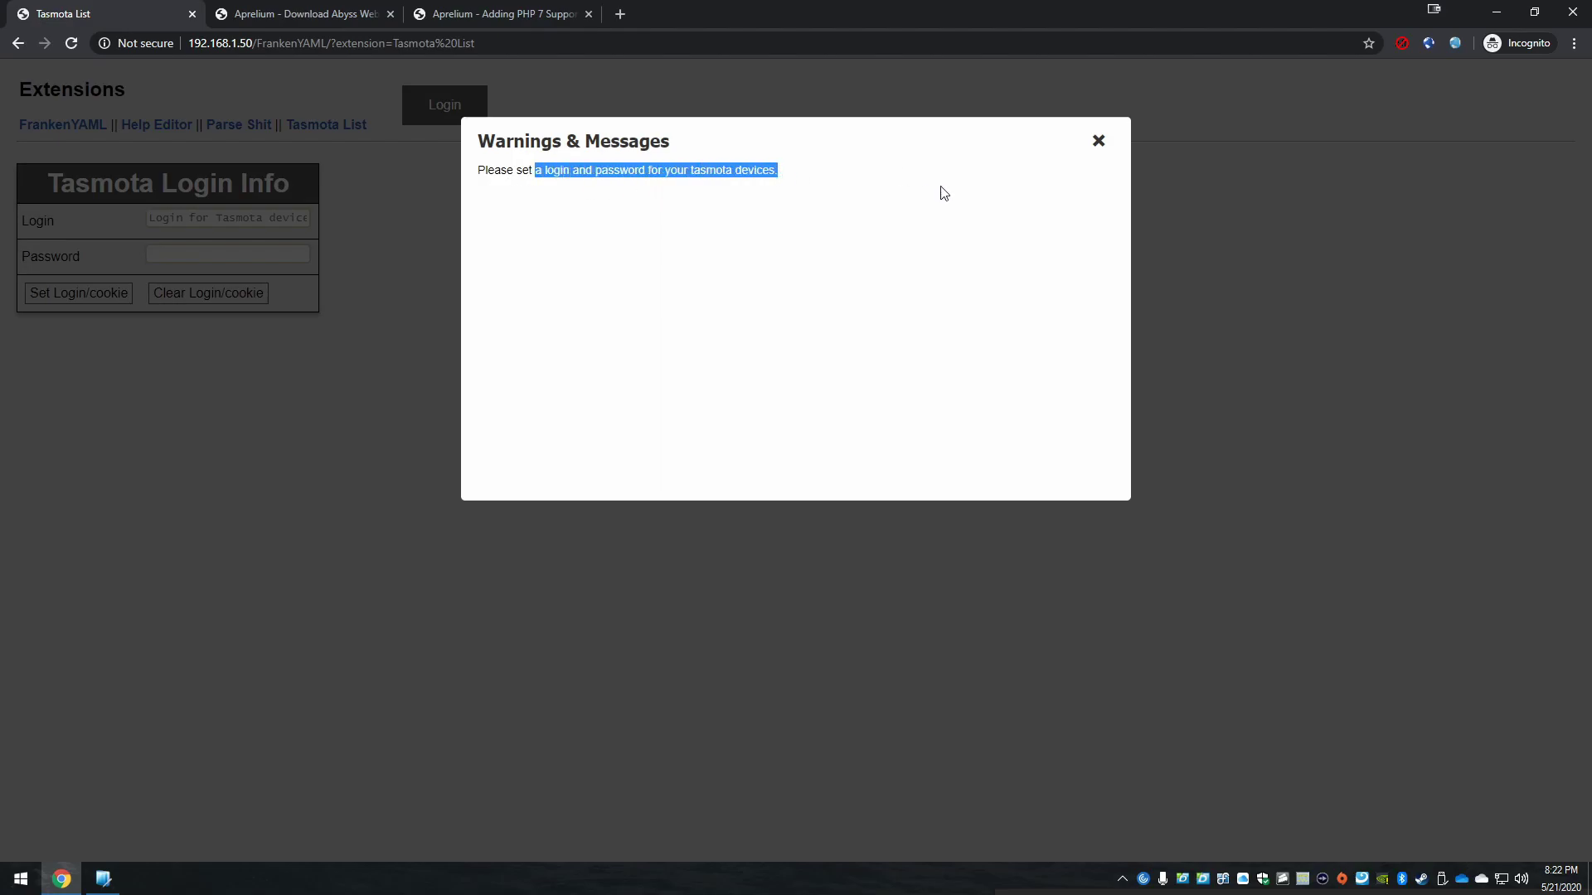
pyautogui.click(1098, 141)
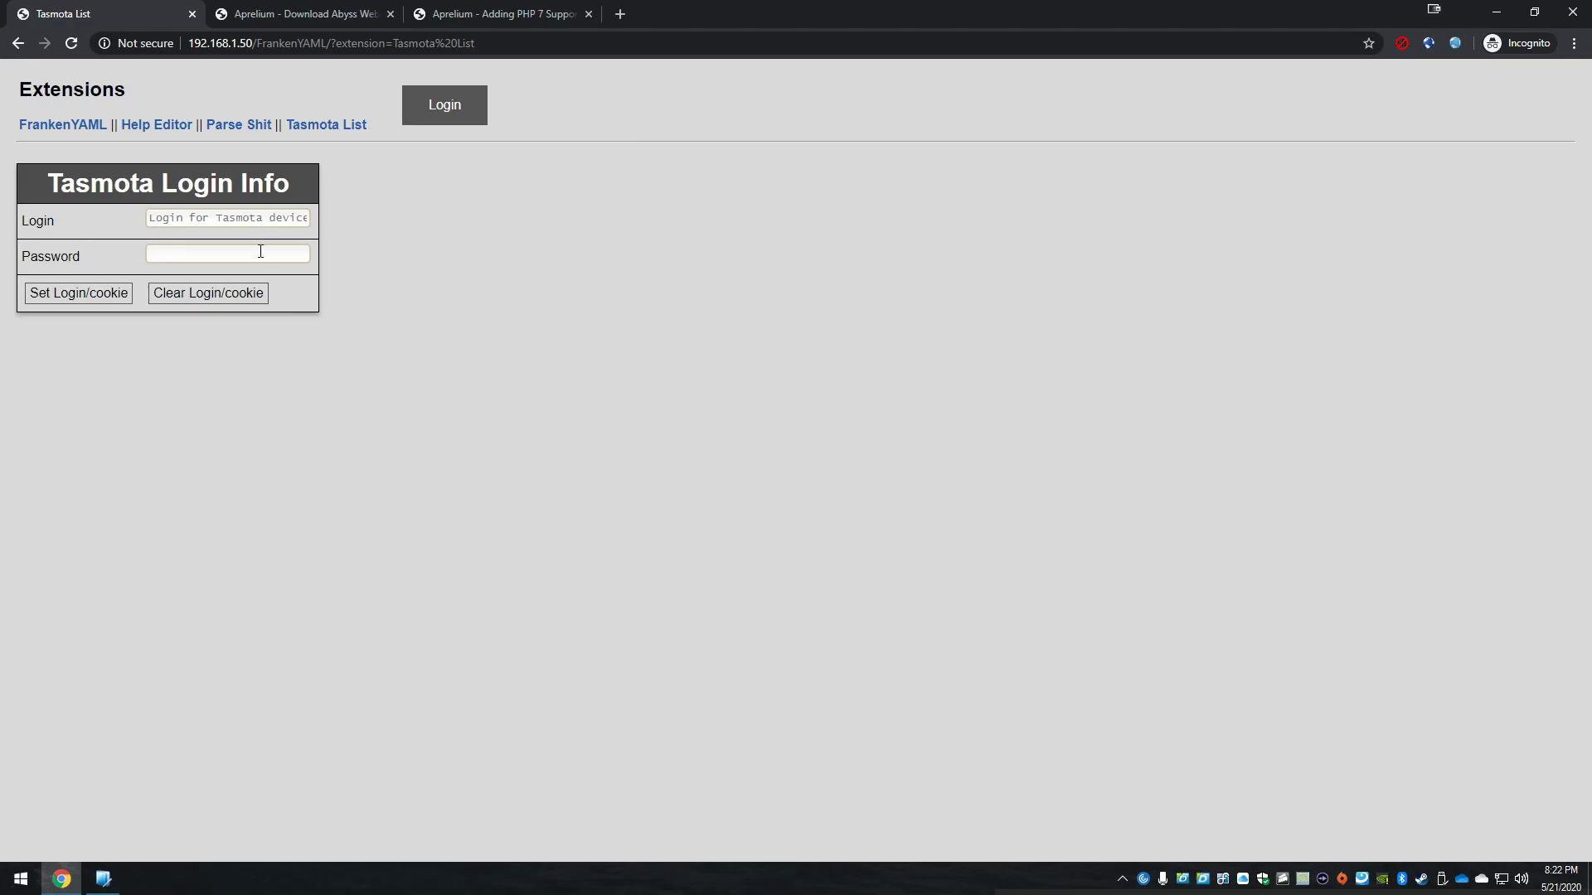
pyautogui.click(60, 292)
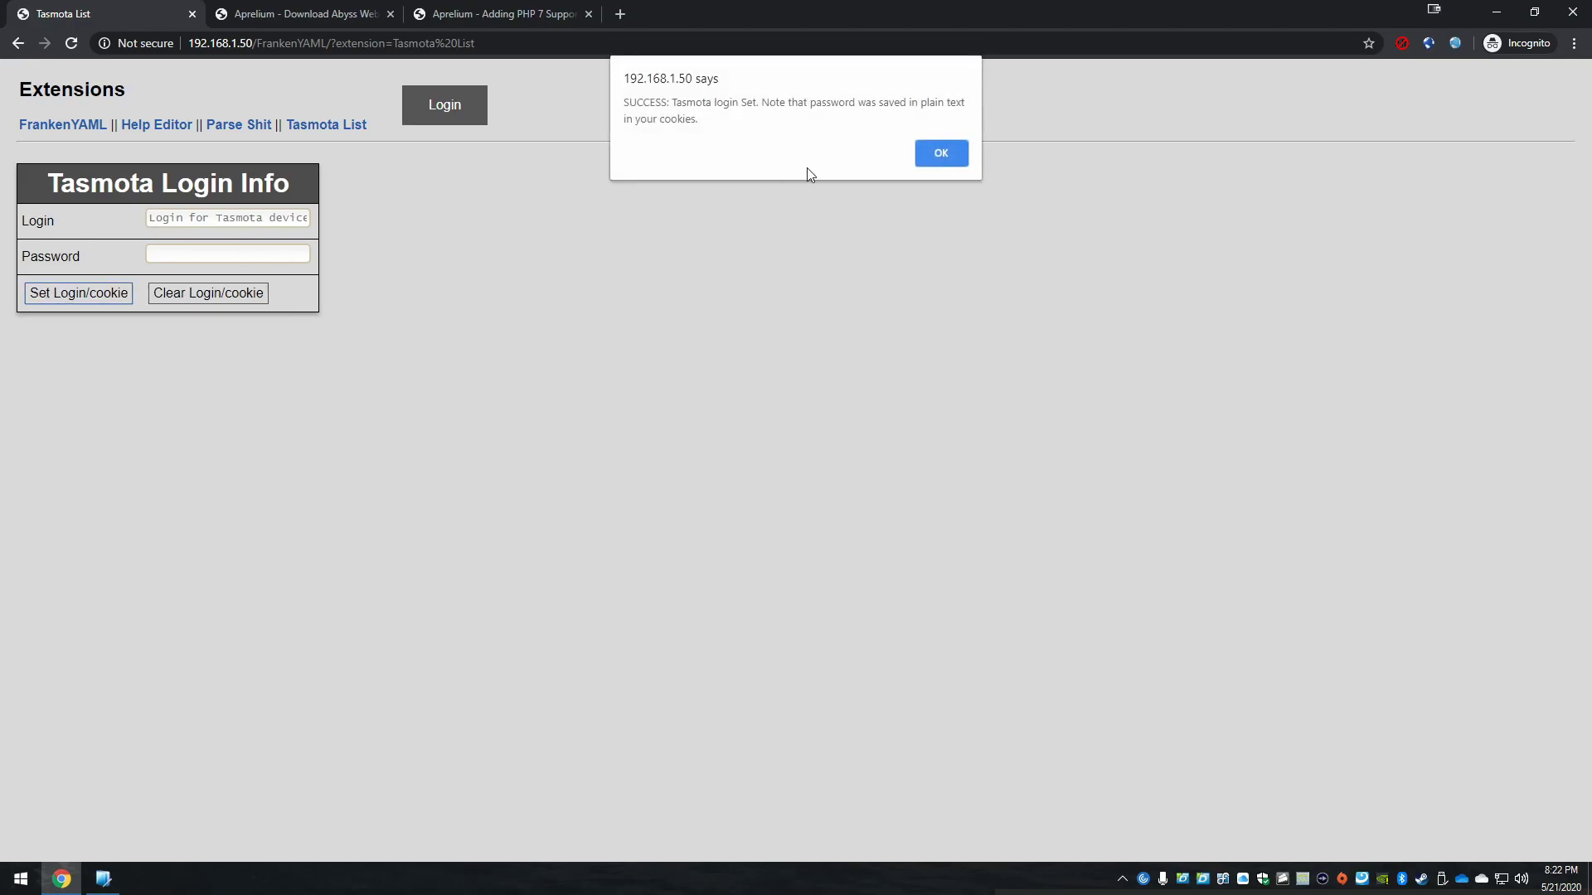
pyautogui.click(926, 154)
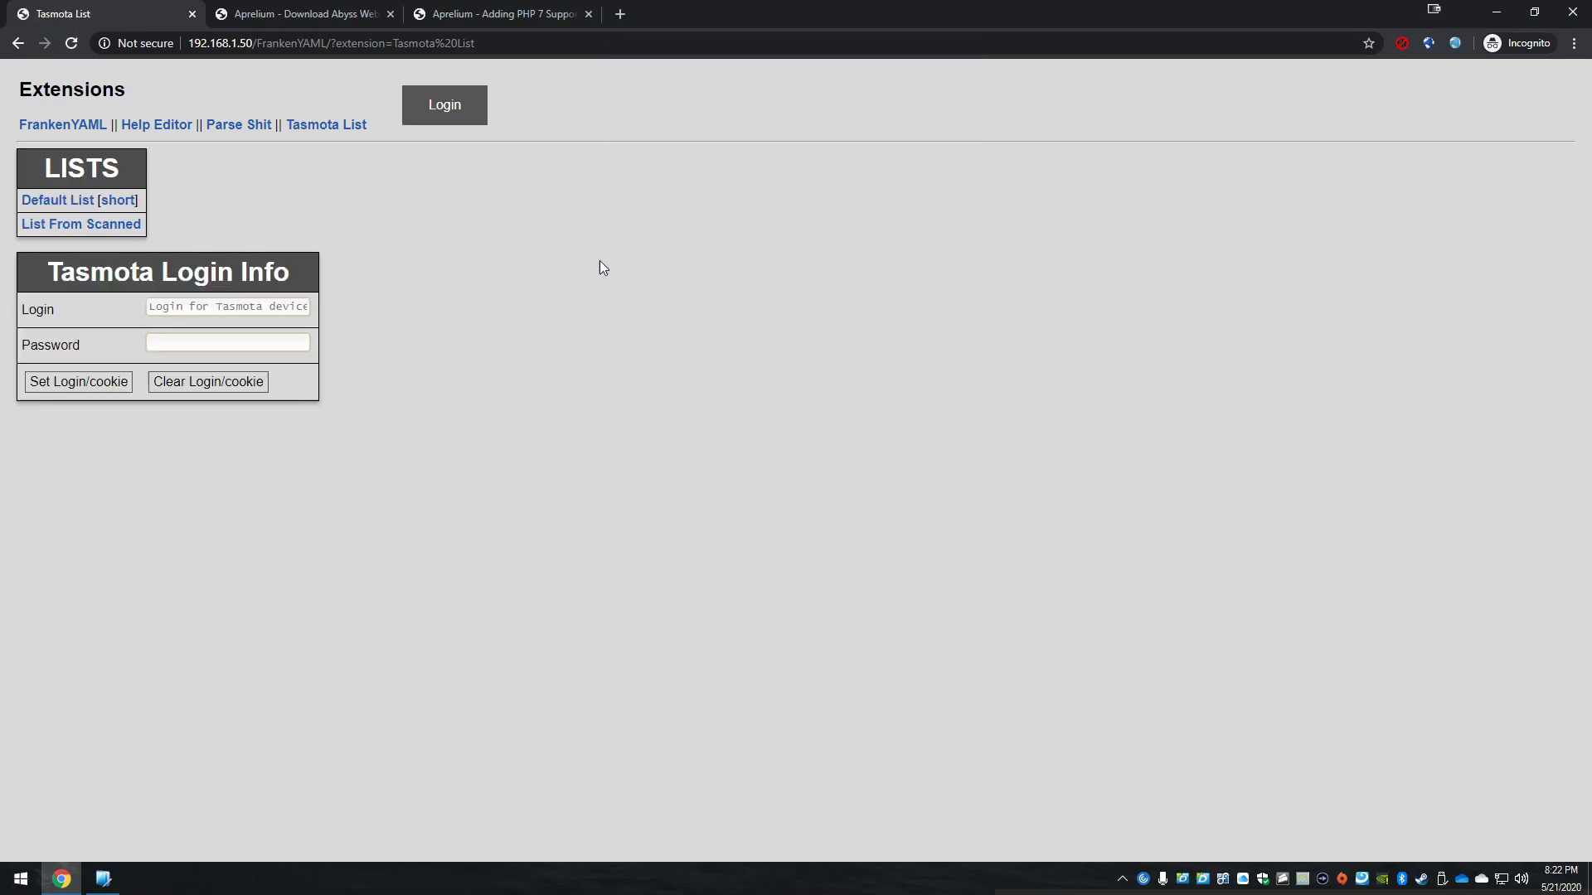
# Autofill the saved device login, paste the device password, and save both as a cookie
pyautogui.click(168, 313)
pyautogui.click(519, 317)
pyautogui.click(228, 307)
pyautogui.click(199, 340)
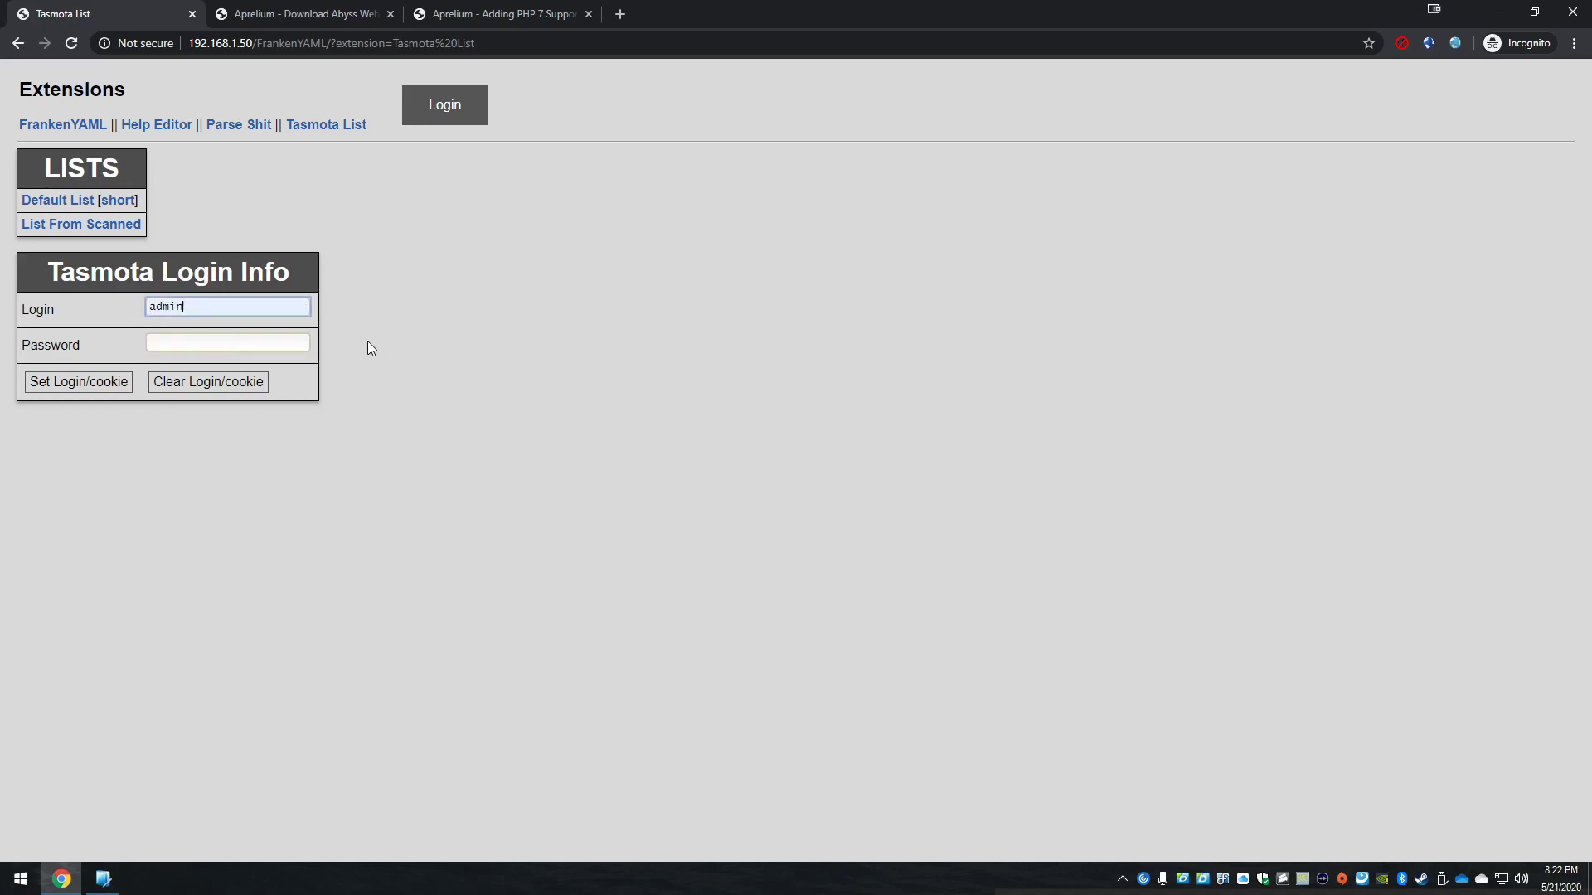
pyautogui.hotkey('alt', 'Tab')
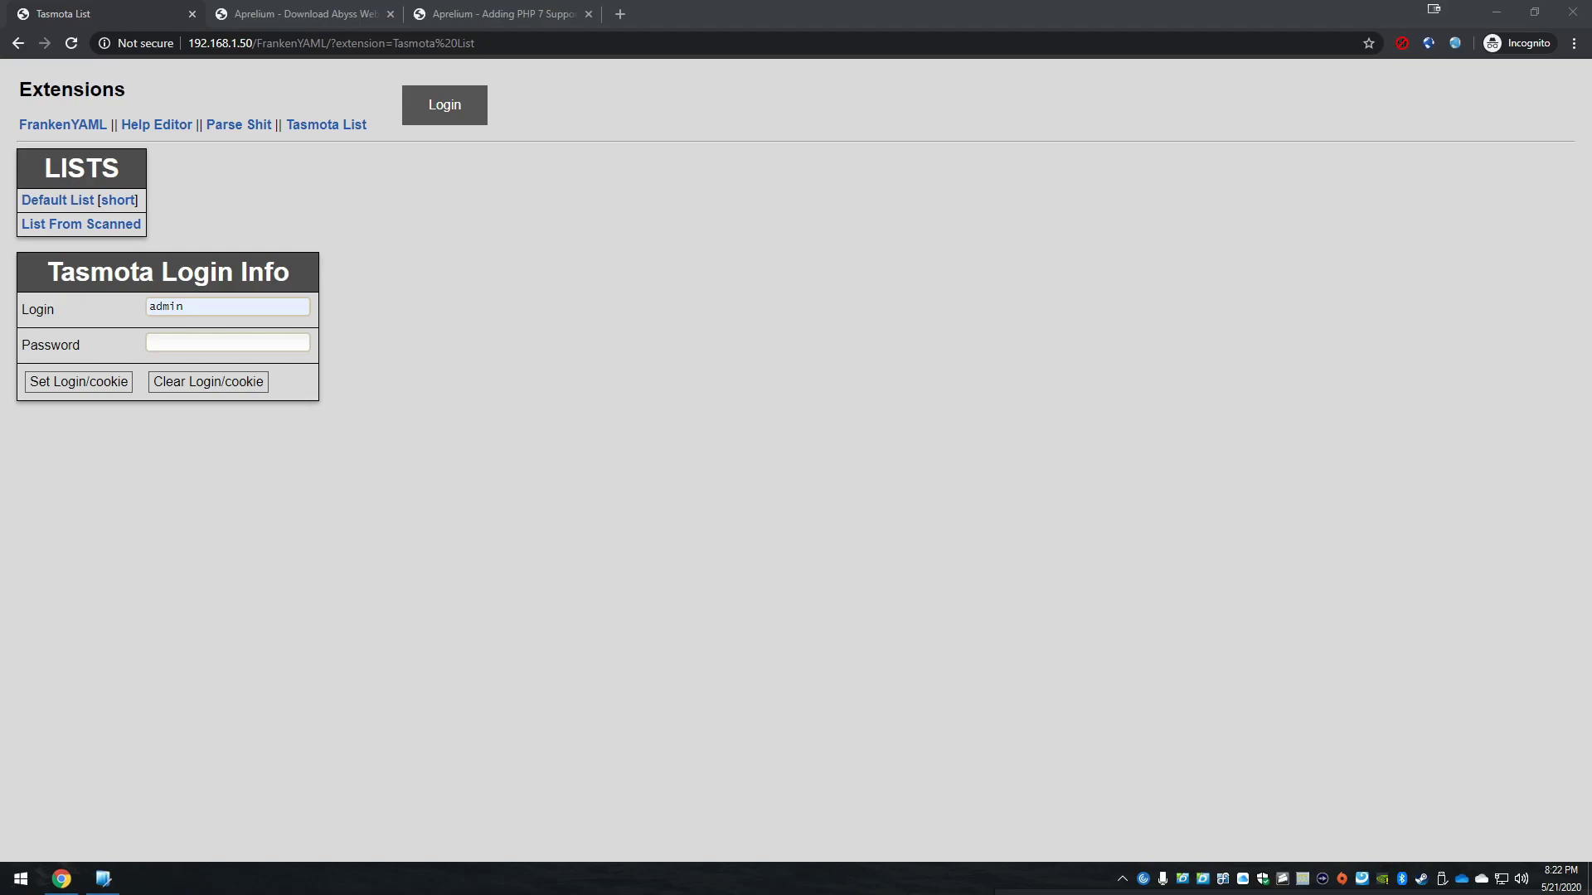
pyautogui.click(198, 342)
pyautogui.hotkey('ctrl', 'v')
pyautogui.click(87, 381)
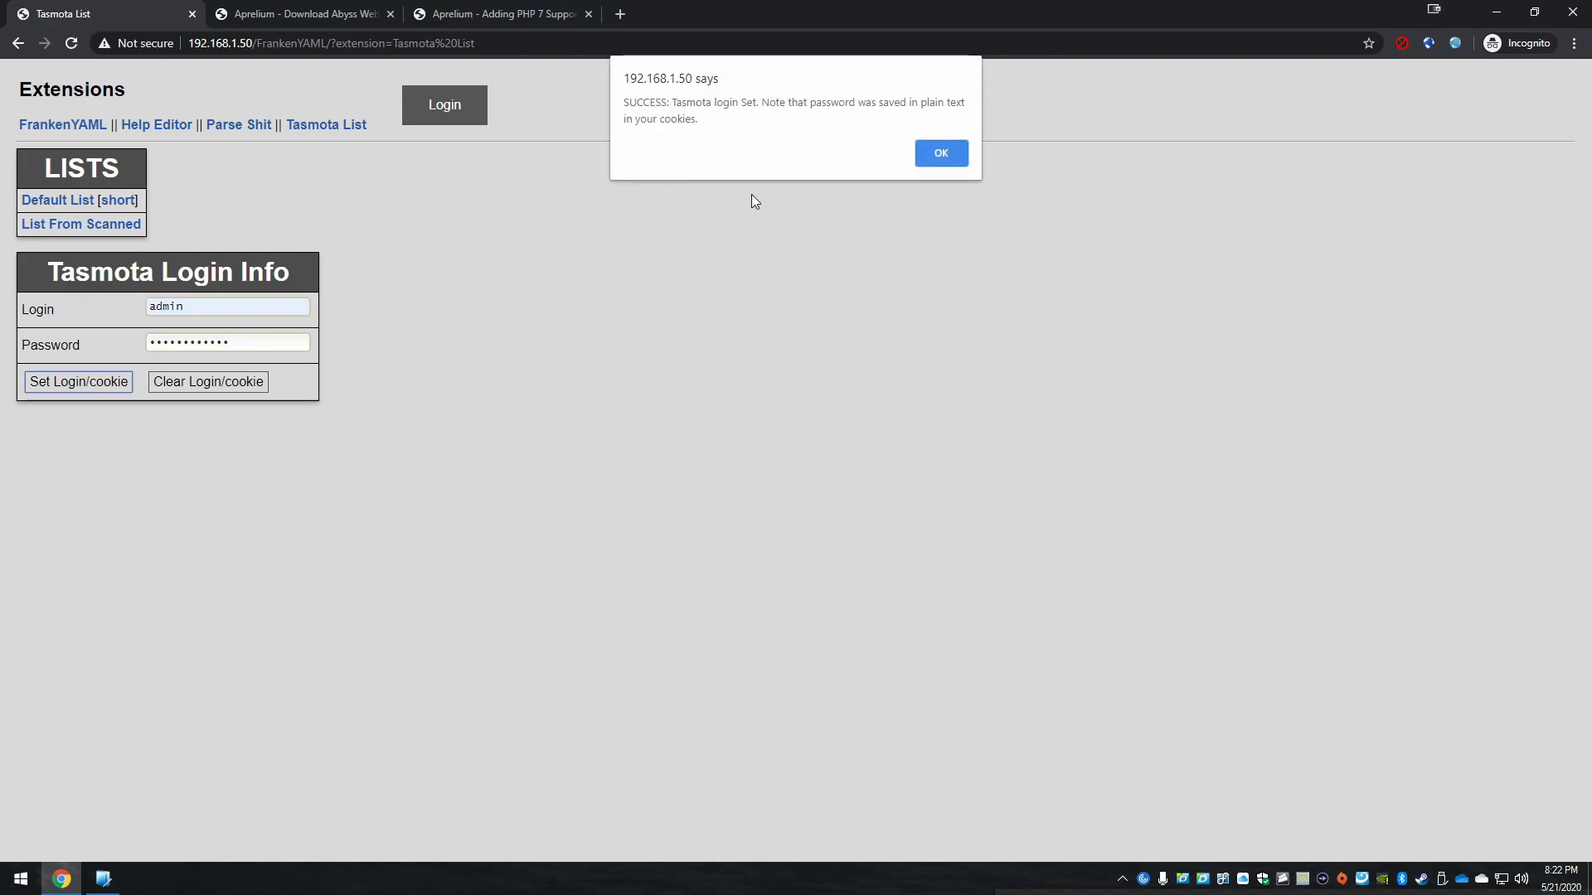
pyautogui.click(935, 154)
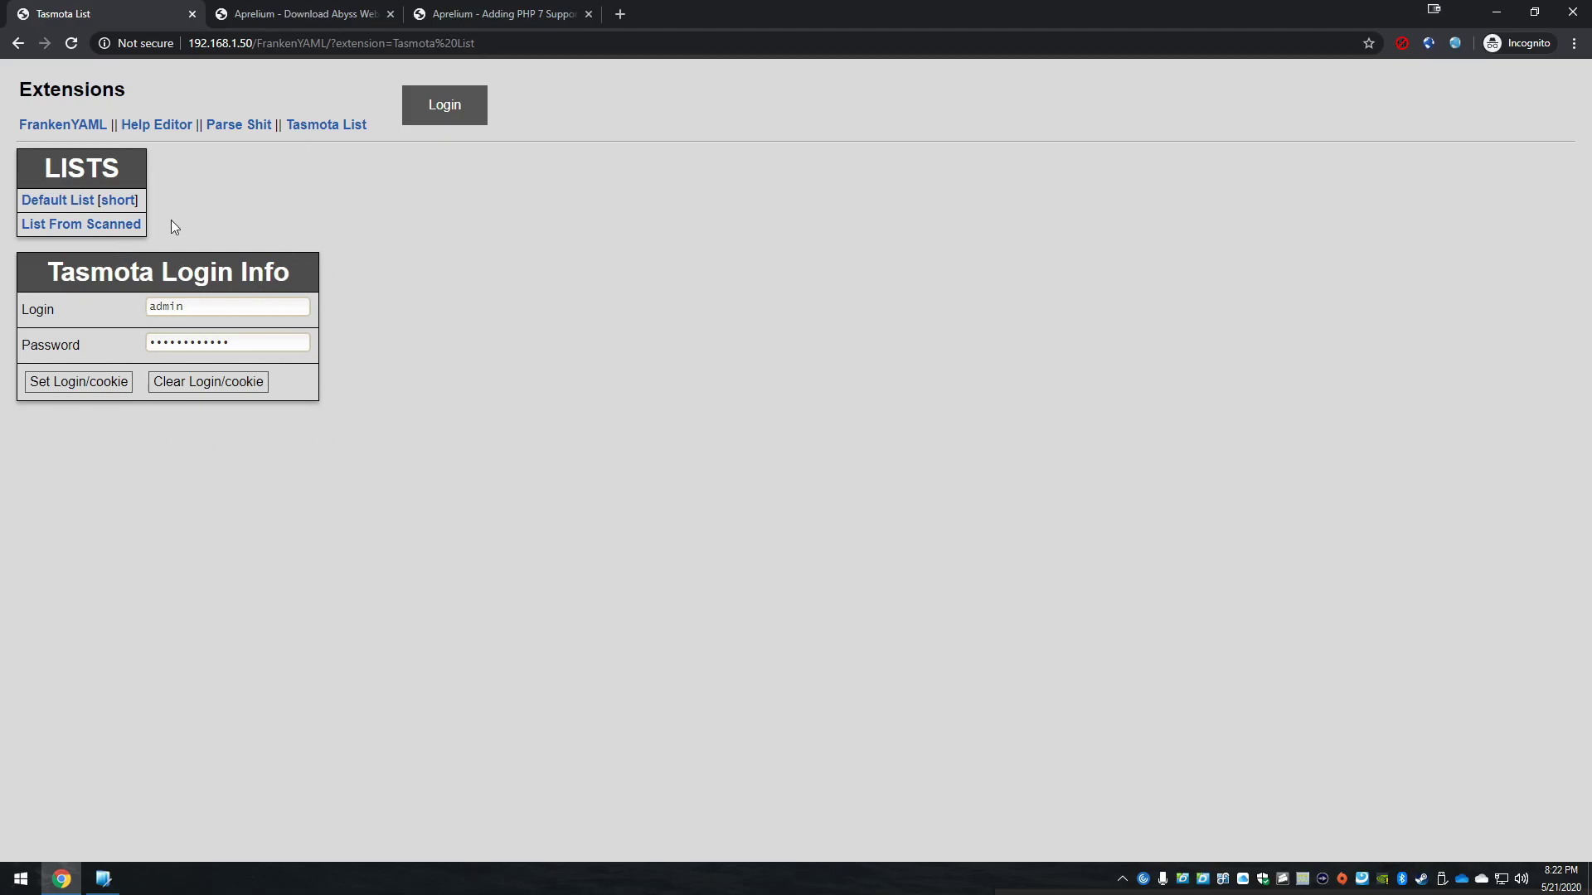
# Look through the Default List, then return to the Tasmota List lists page
pyautogui.click(81, 207)
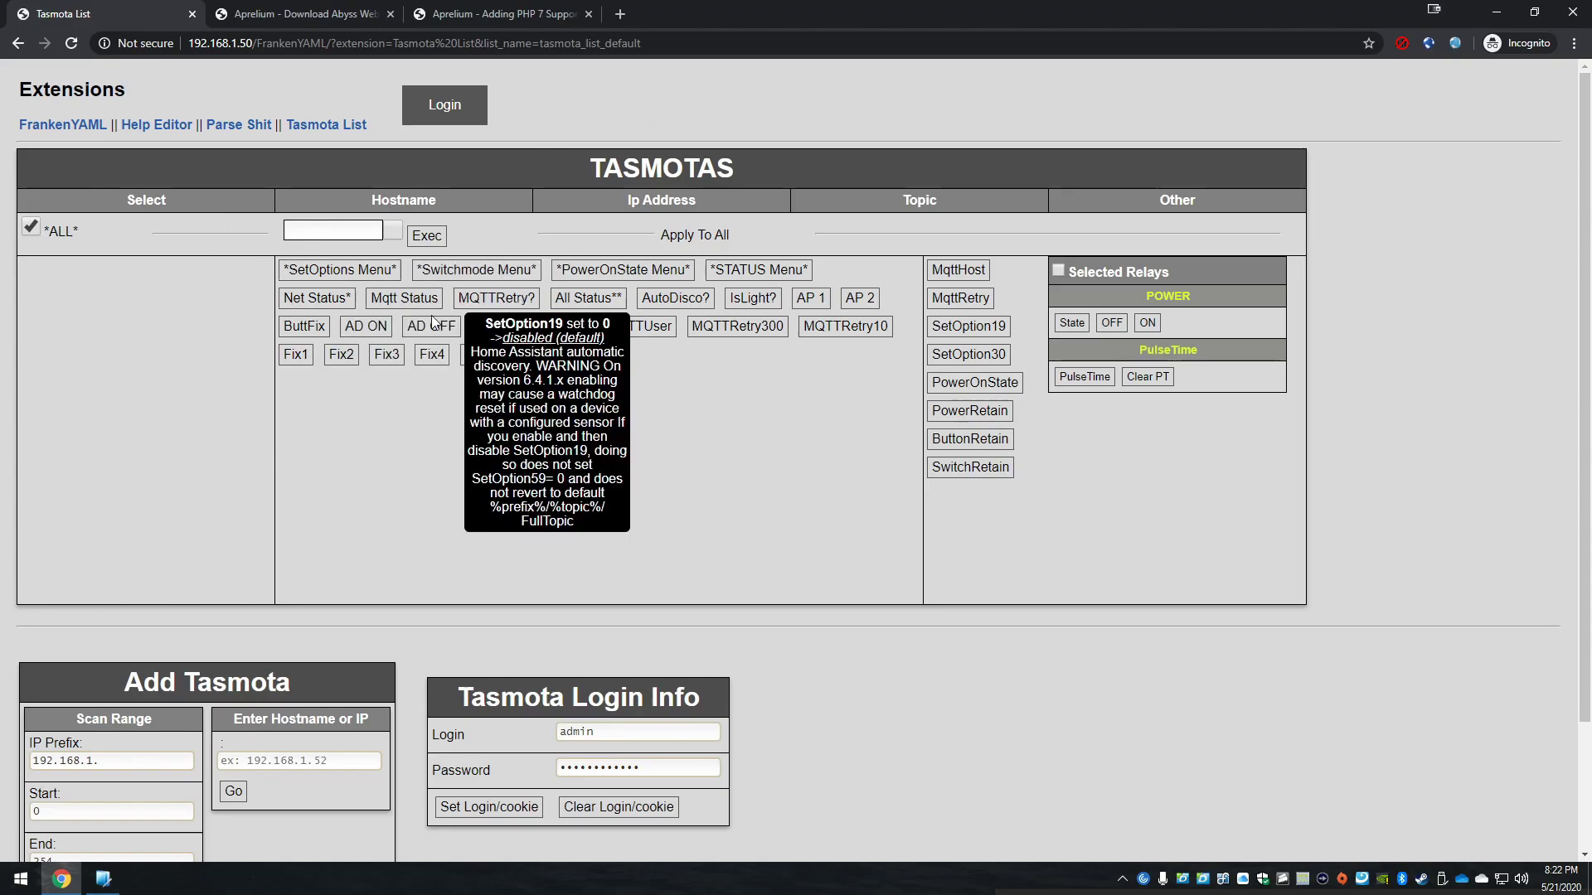
pyautogui.scroll(-1, 151, 550)
pyautogui.scroll(-2, 151, 551)
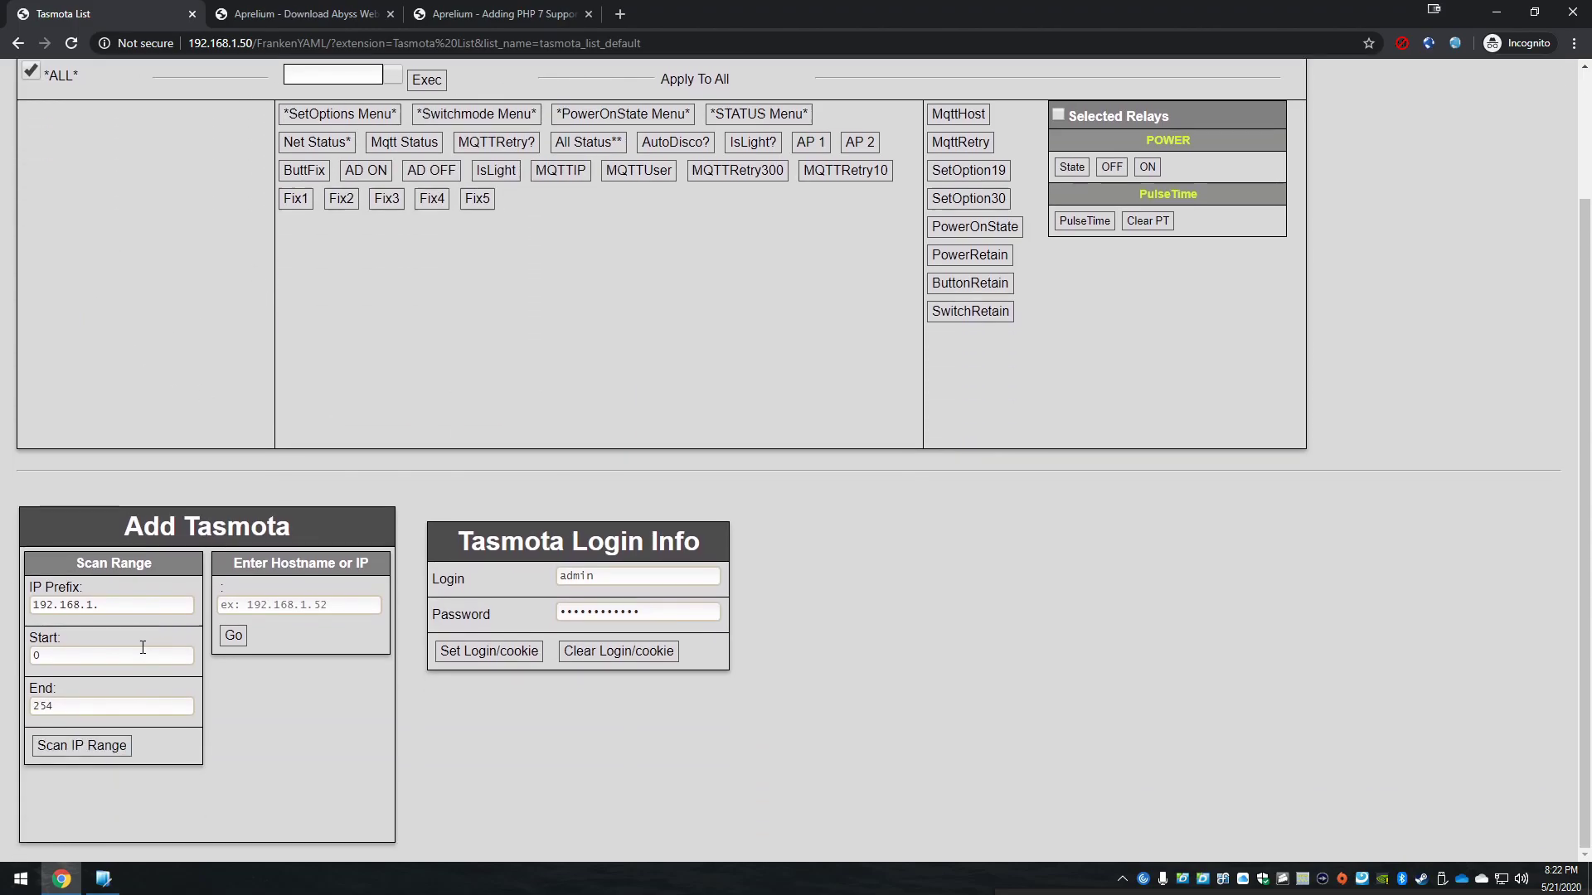
pyautogui.scroll(3, 248, 331)
pyautogui.click(325, 126)
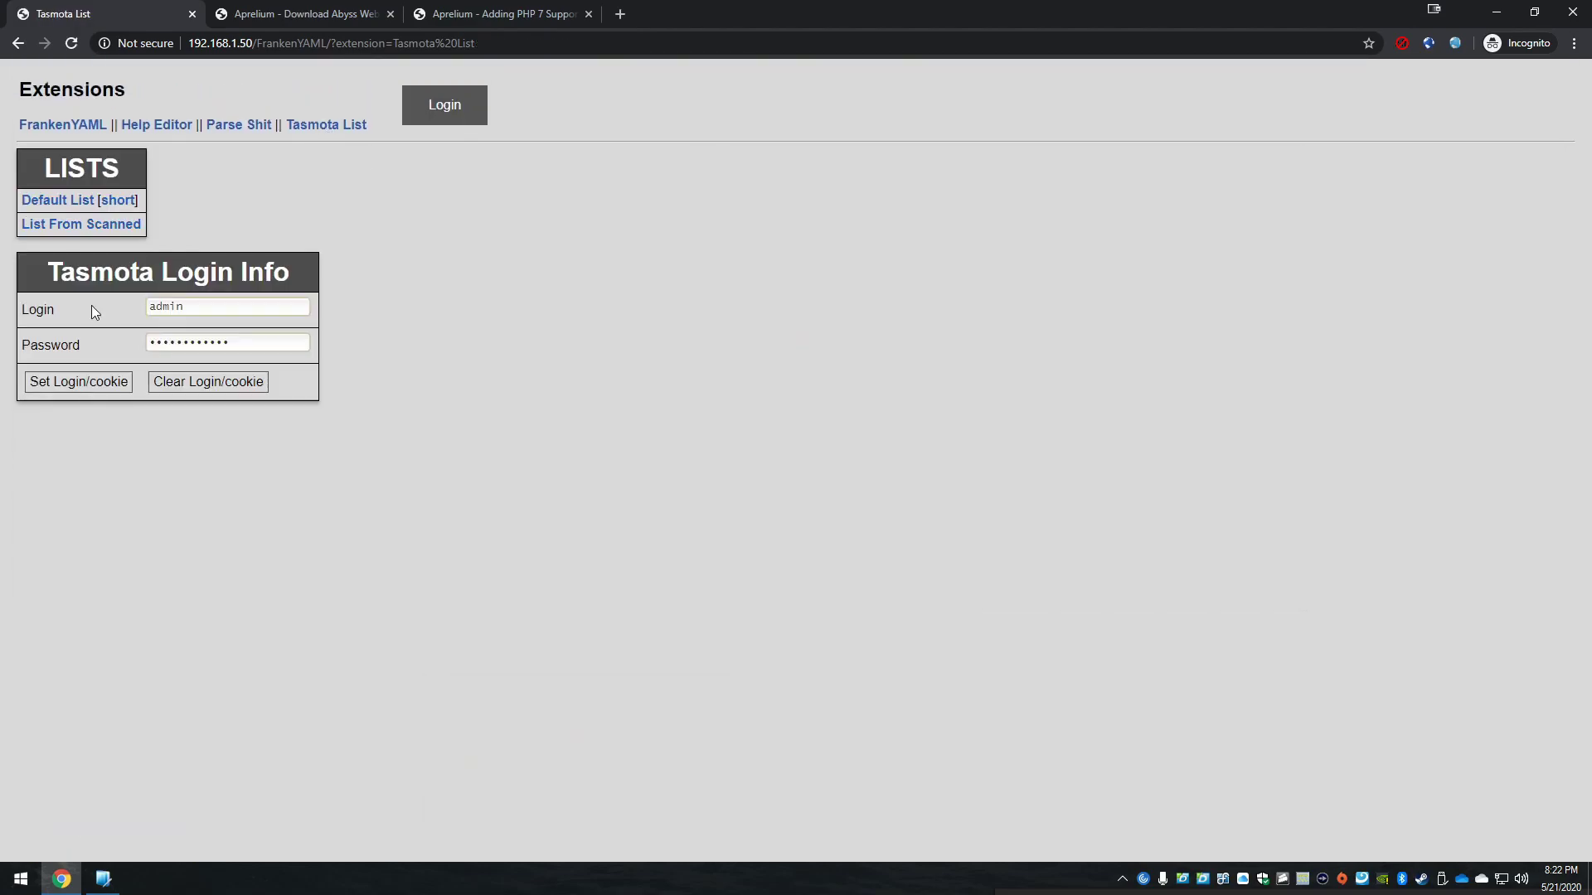
# Open List From Scanned and fill the range: prefix 192.168.1., start 245, end 254
pyautogui.click(79, 222)
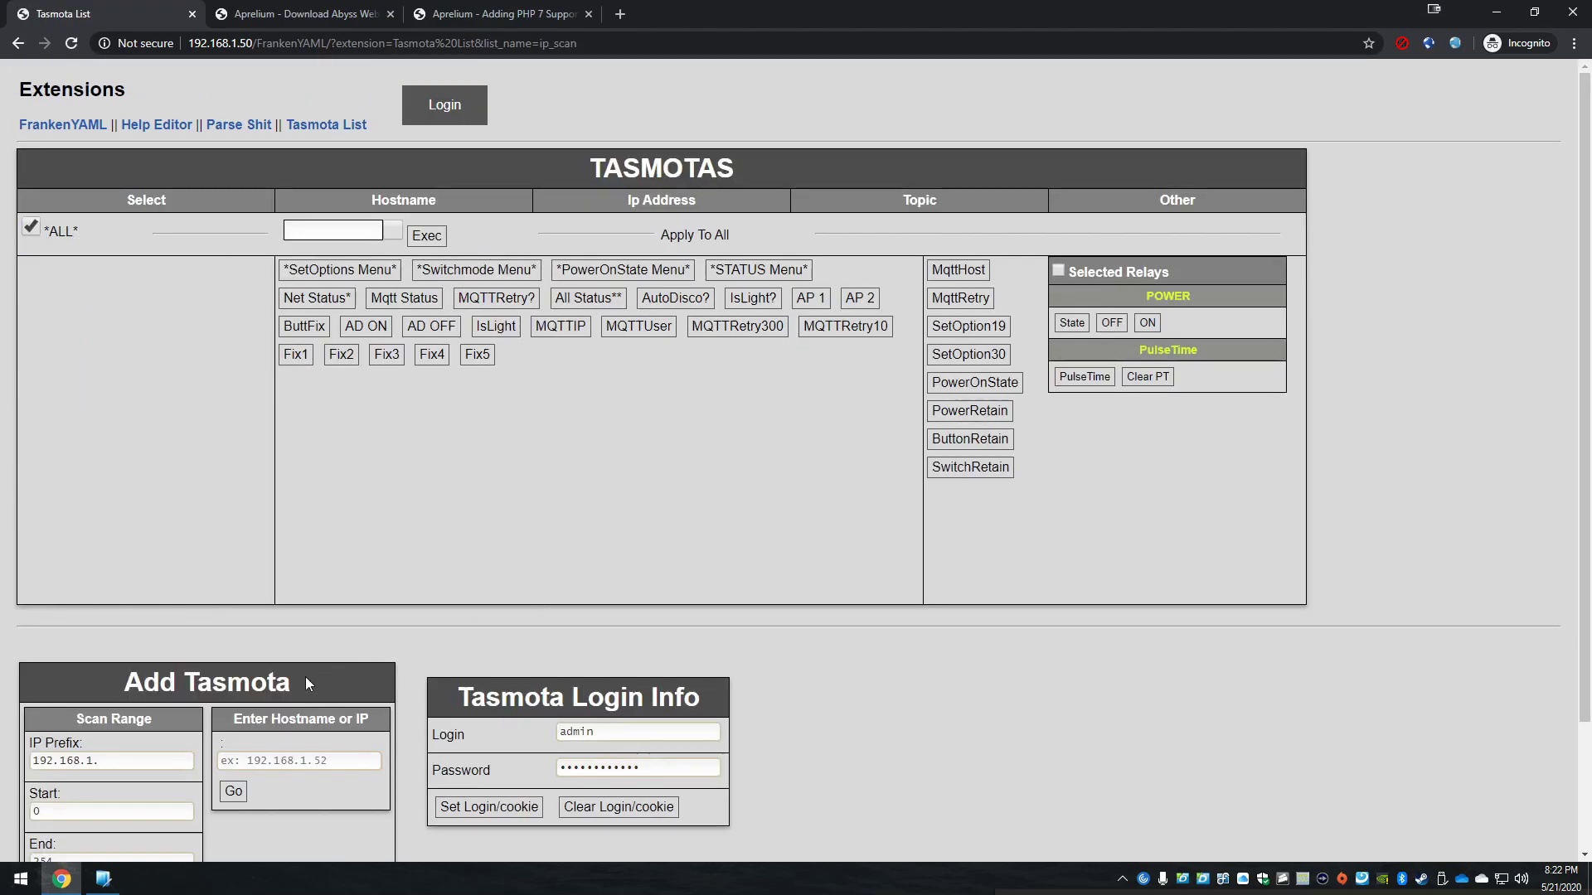
pyautogui.scroll(-2, 305, 676)
pyautogui.click(103, 606)
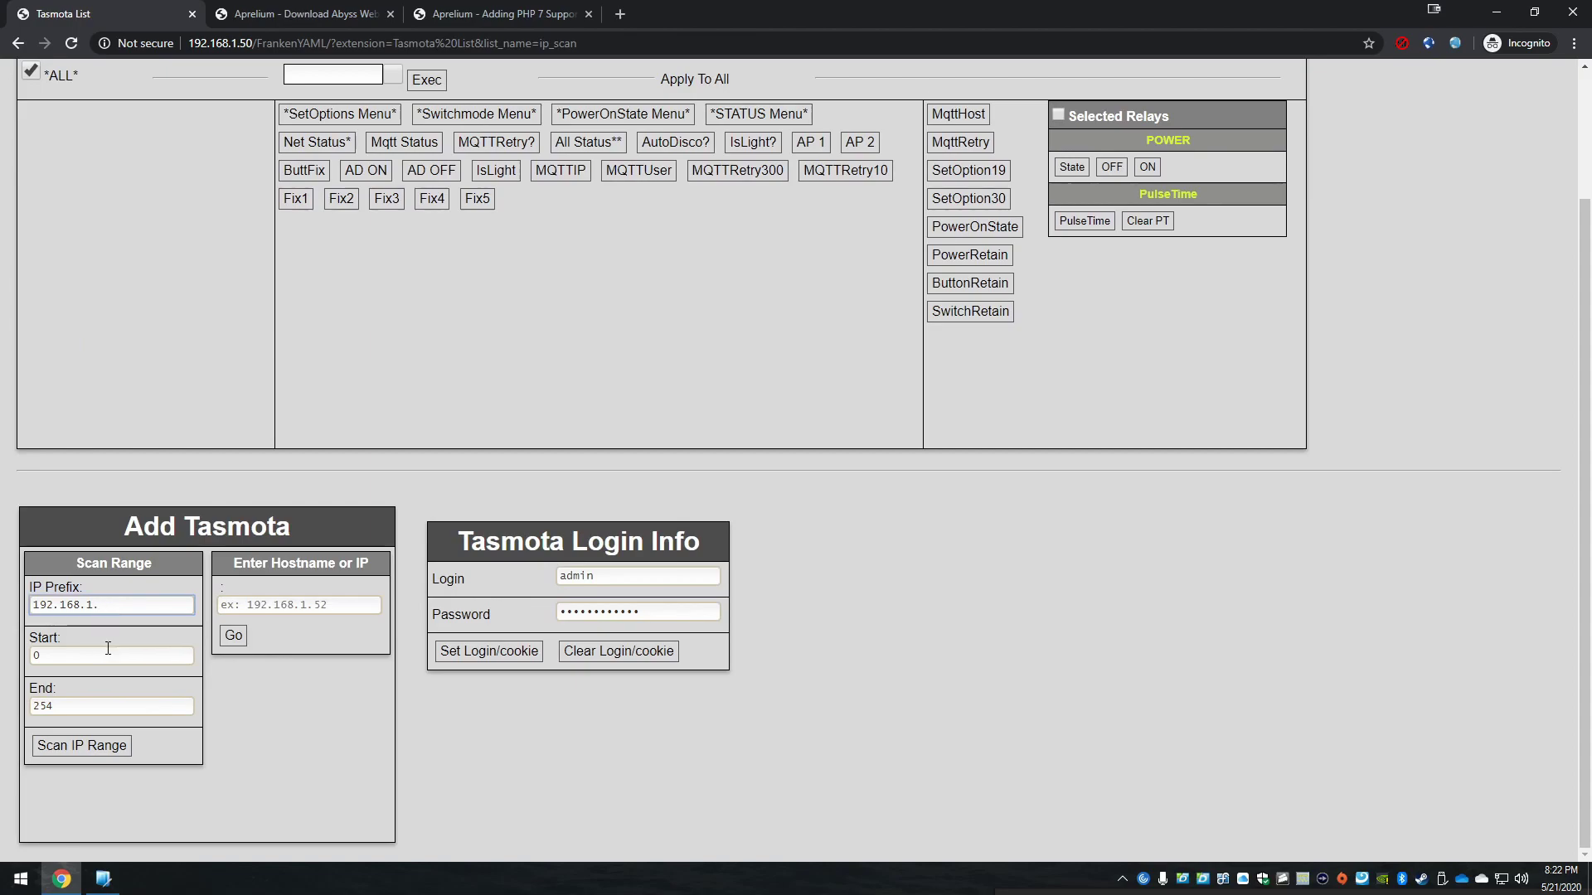
pyautogui.click(237, 610)
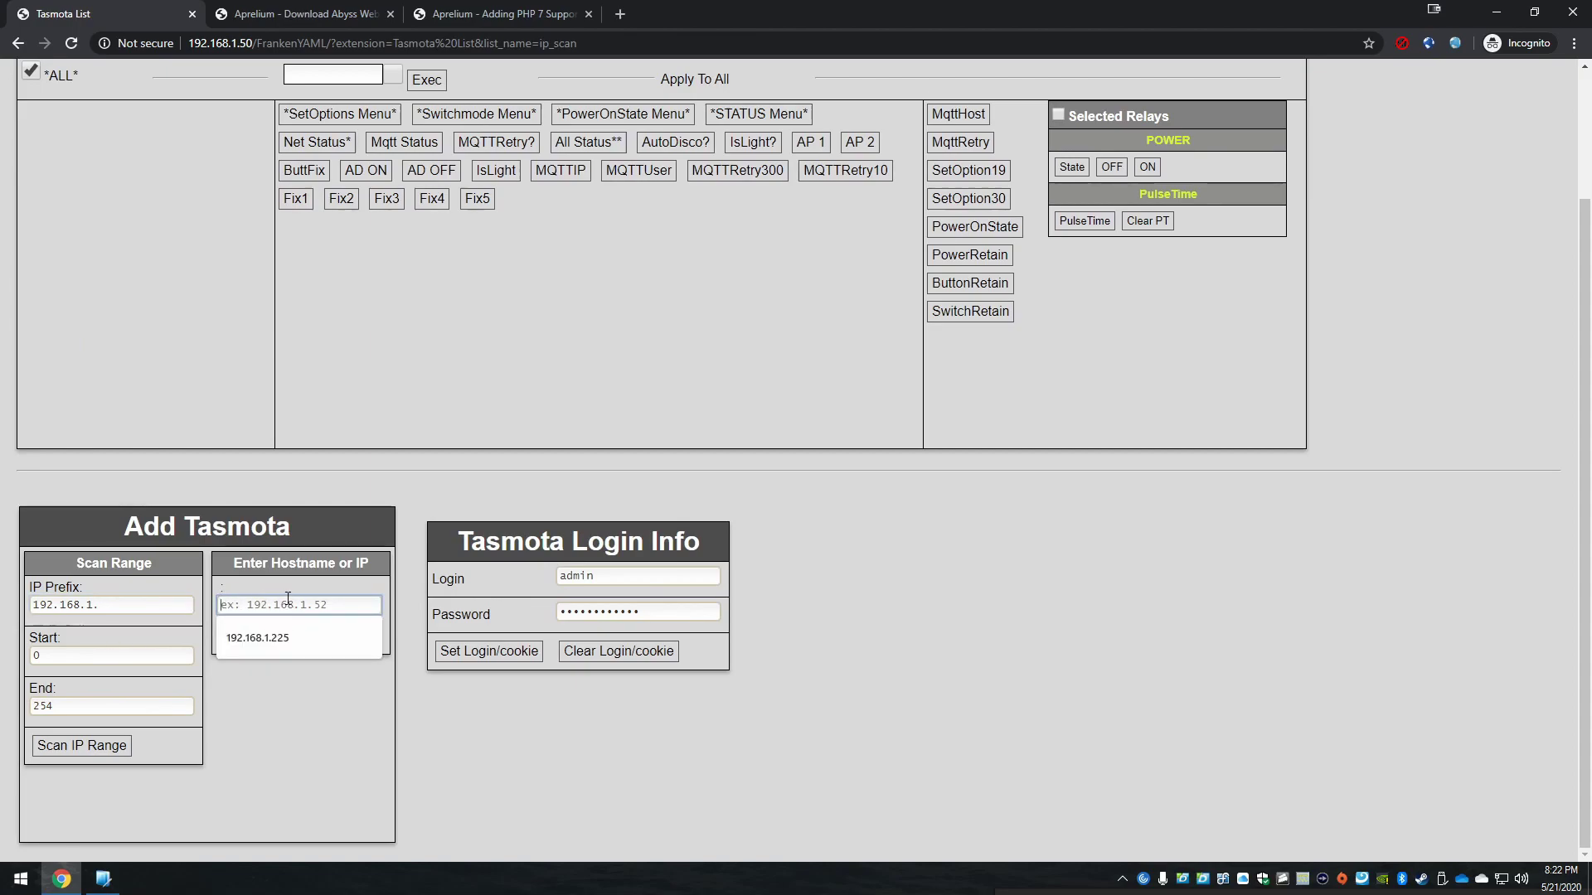
pyautogui.click(242, 603)
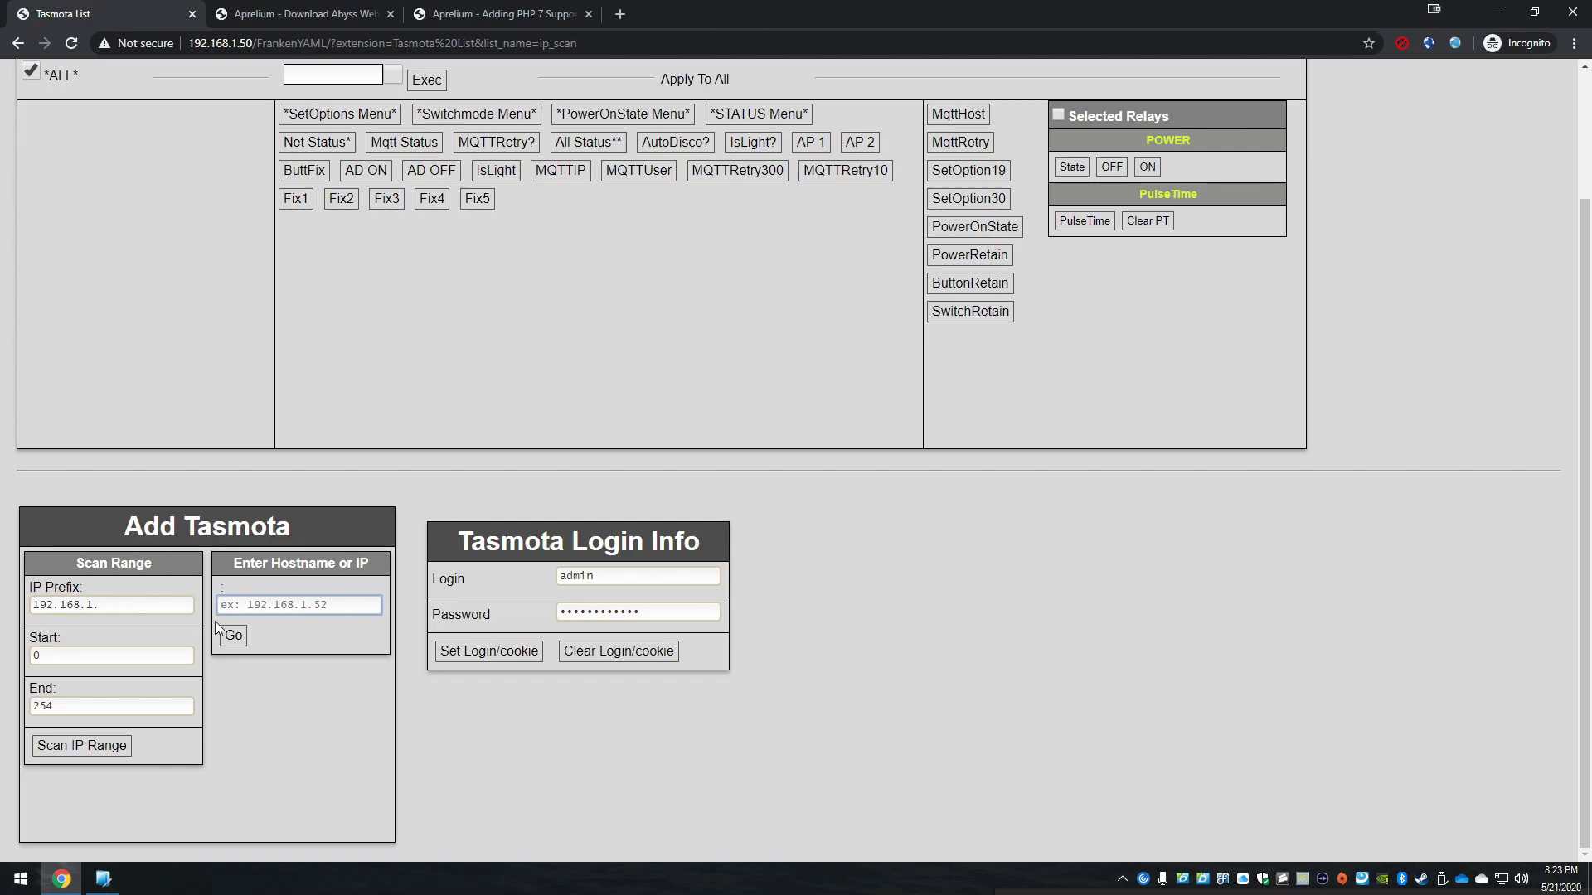
pyautogui.click(132, 656)
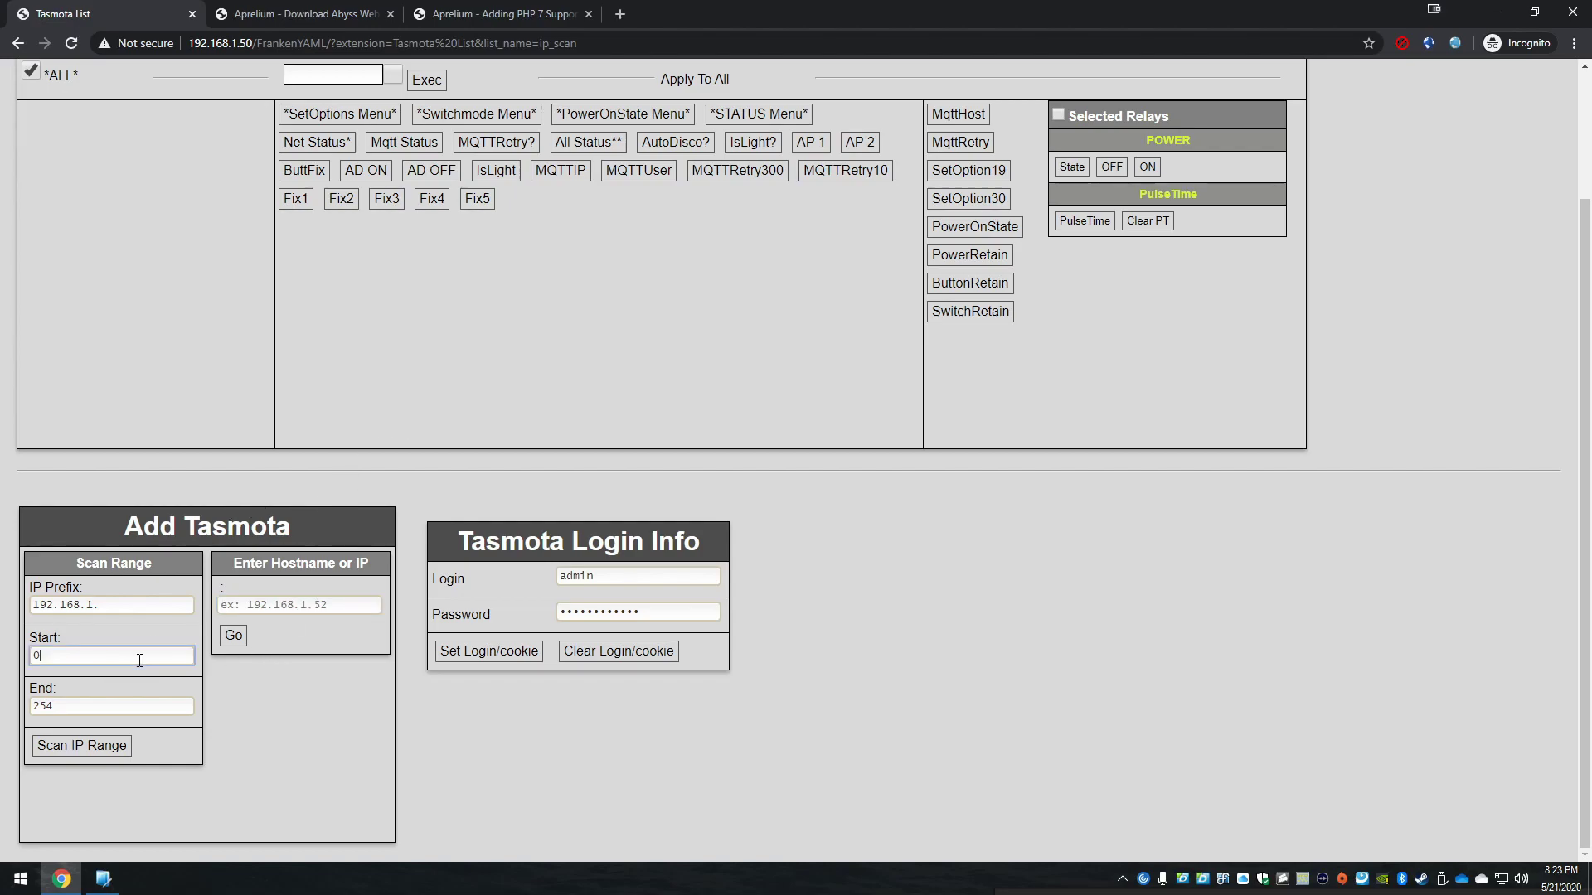
pyautogui.doubleClick(133, 655)
pyautogui.write('245')
pyautogui.tripleClick(63, 612)
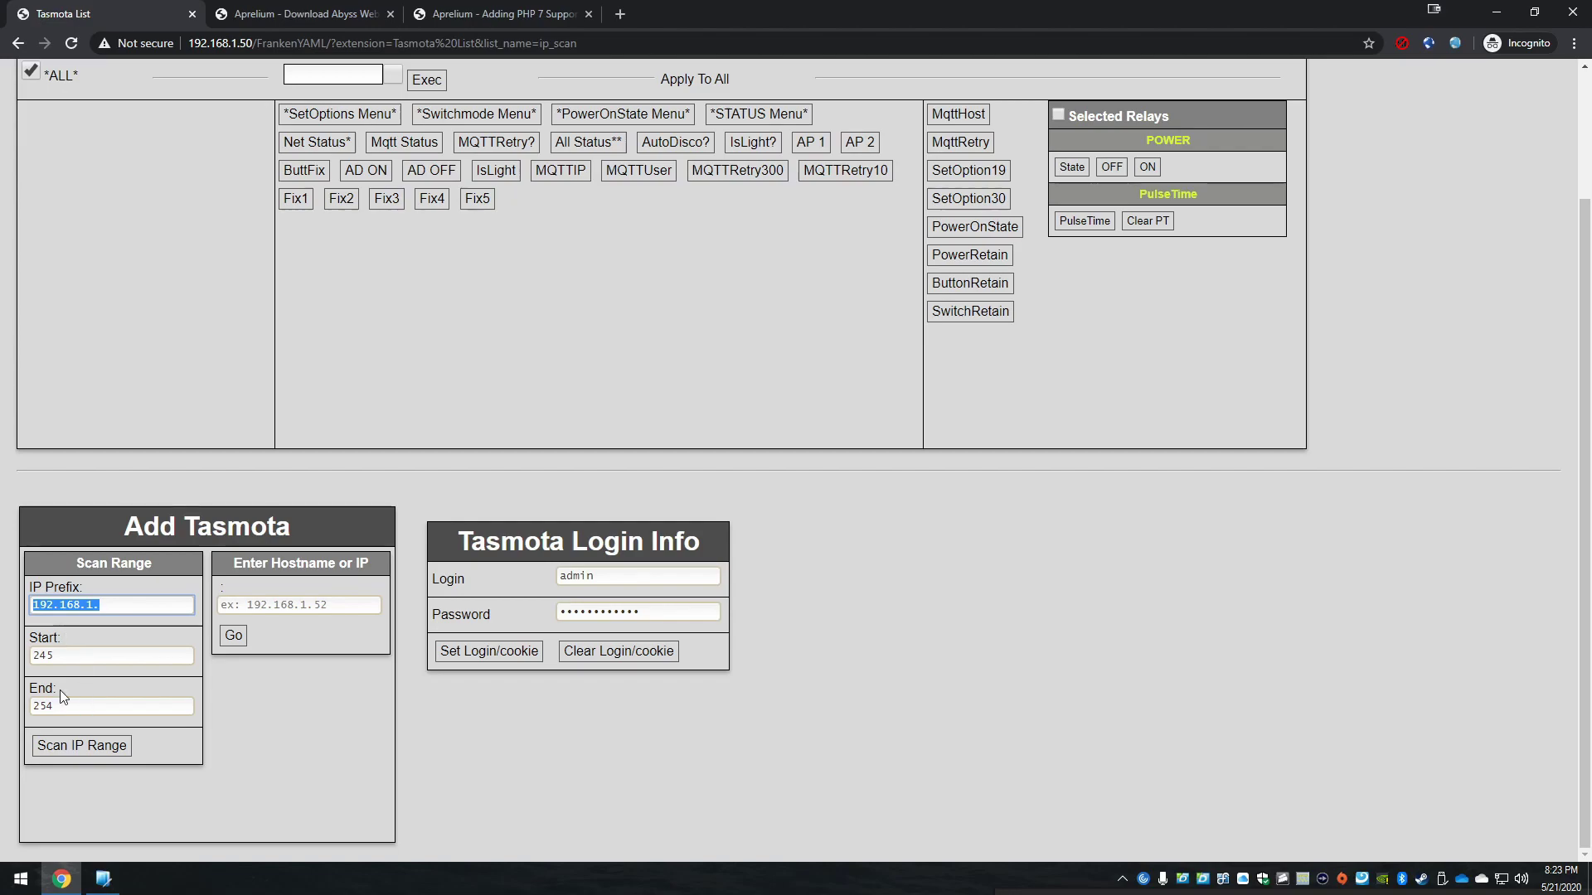
# Scan 192.168.1.245–254 and review each device's STATUS 5 result in the TASMOTAS table
pyautogui.click(116, 746)
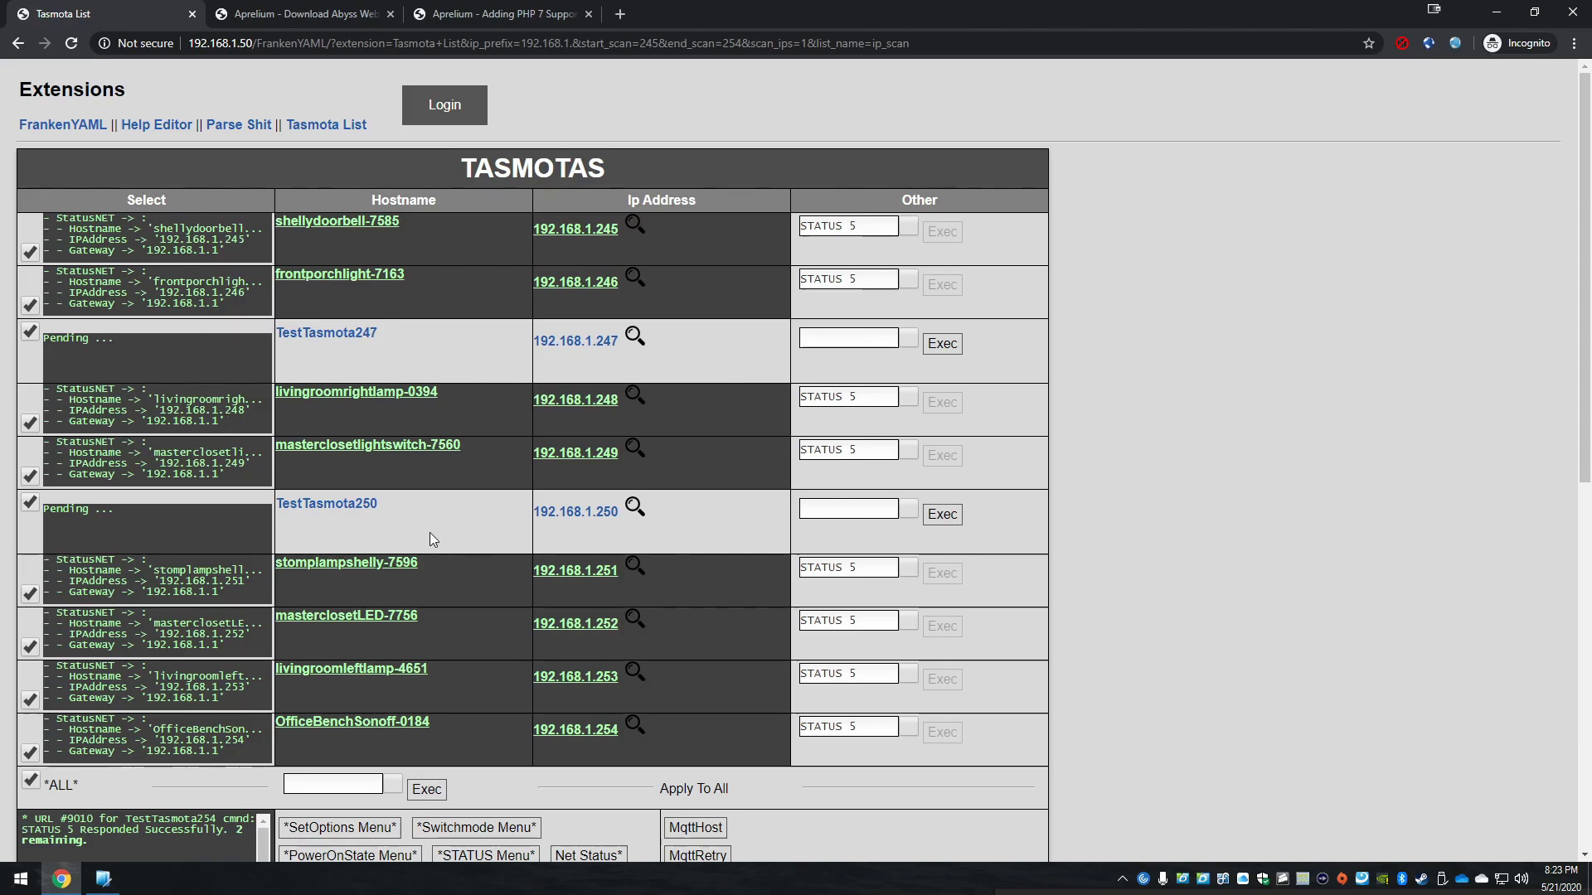
pyautogui.scroll(-4, 569, 581)
pyautogui.scroll(4, 555, 617)
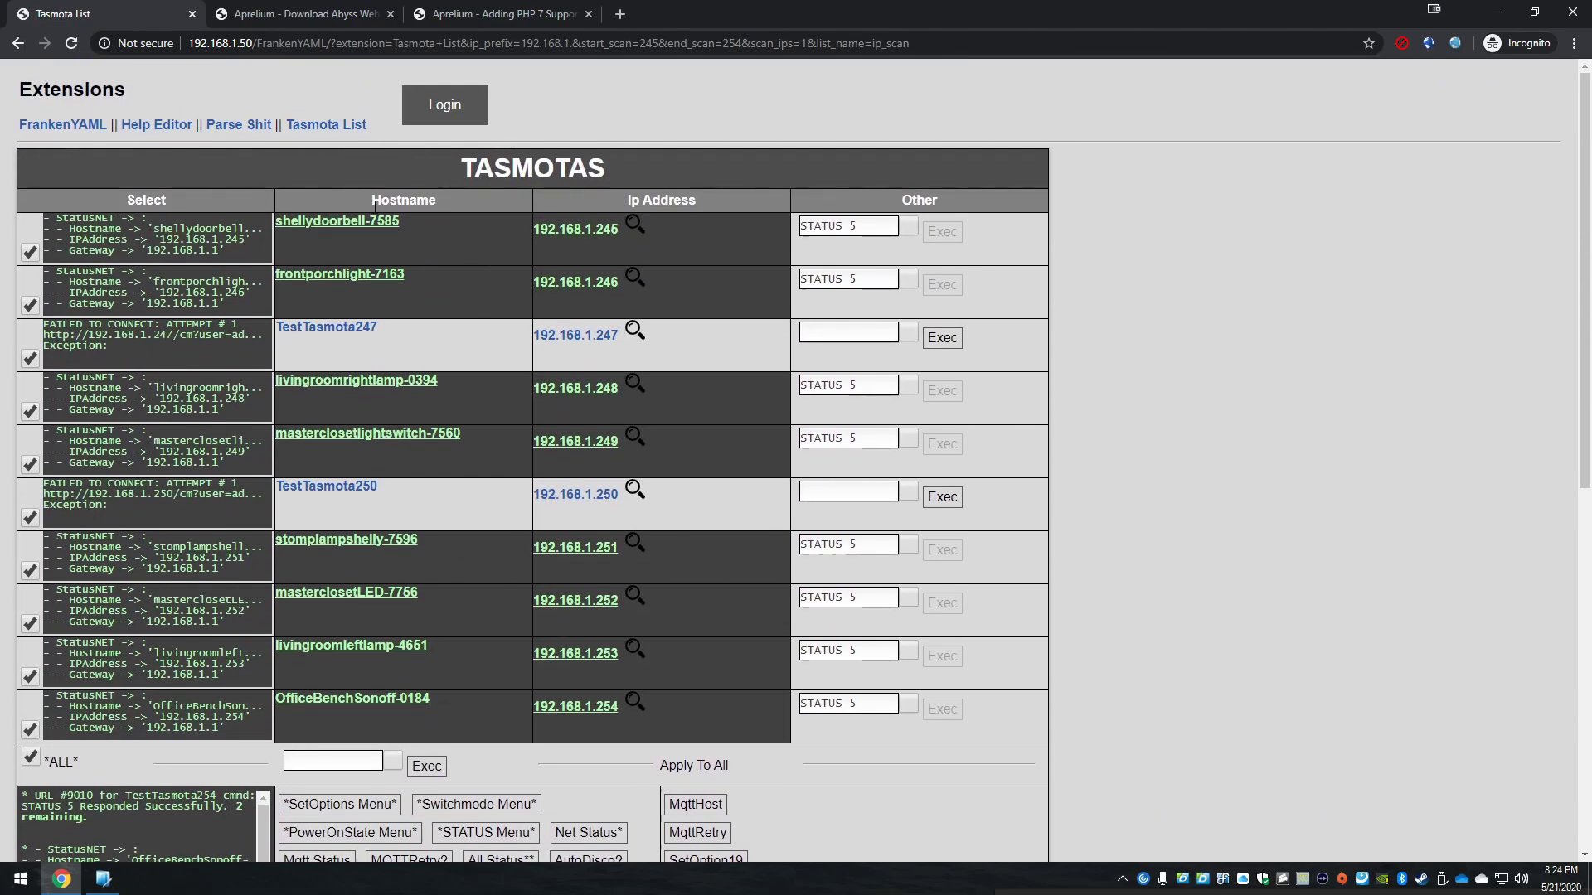
# Open the short default list from the Tasmota List main page and scroll through its results
pyautogui.click(326, 124)
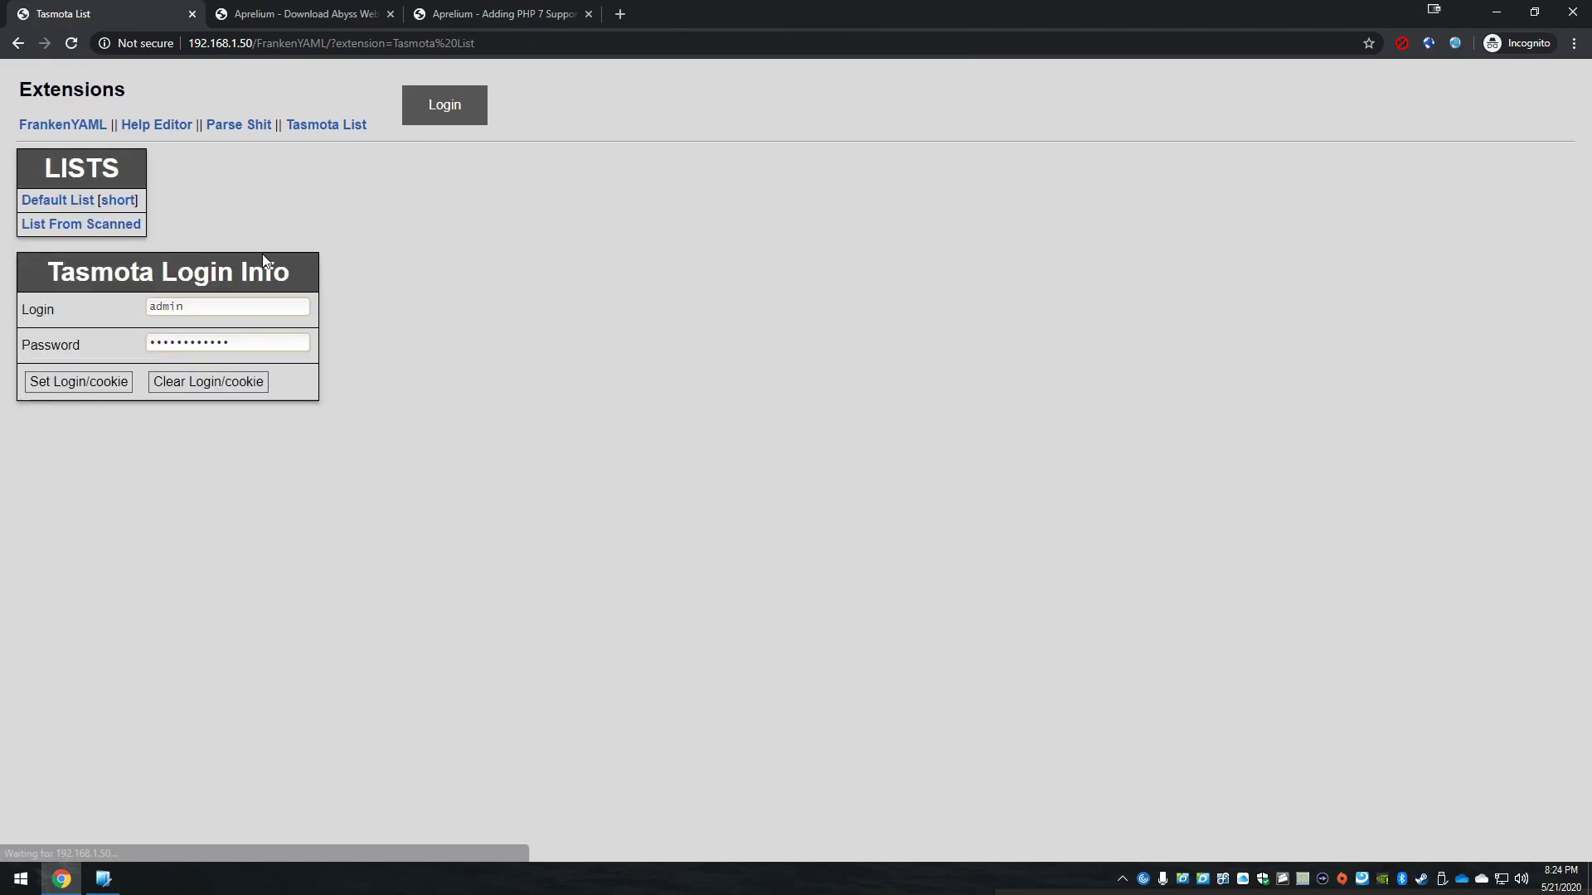
pyautogui.click(117, 202)
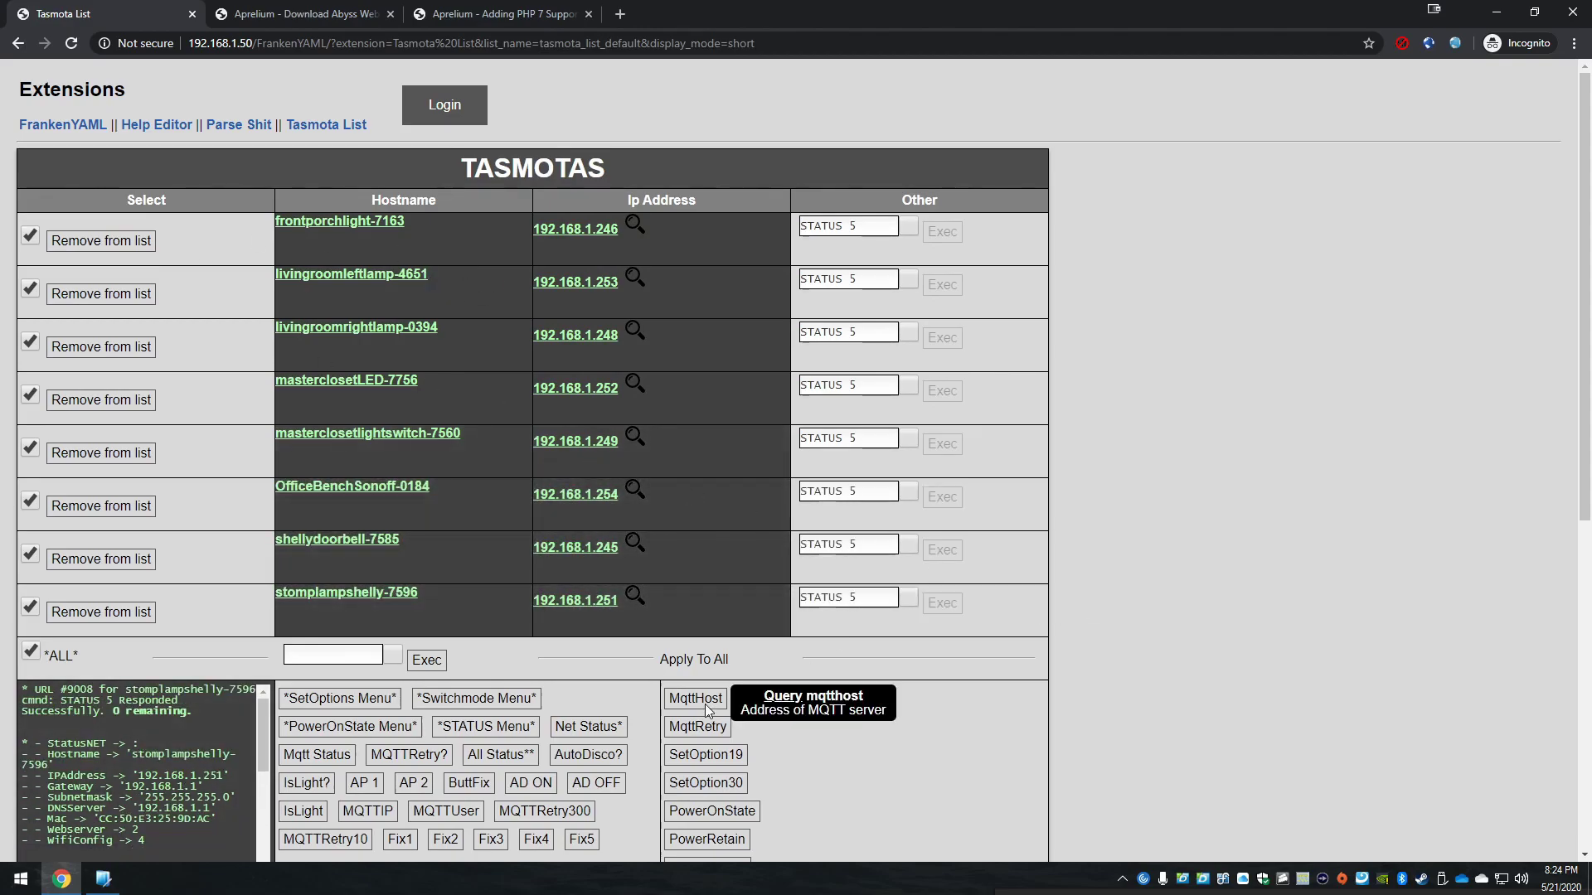
pyautogui.scroll(-4, 370, 651)
pyautogui.scroll(2, 186, 516)
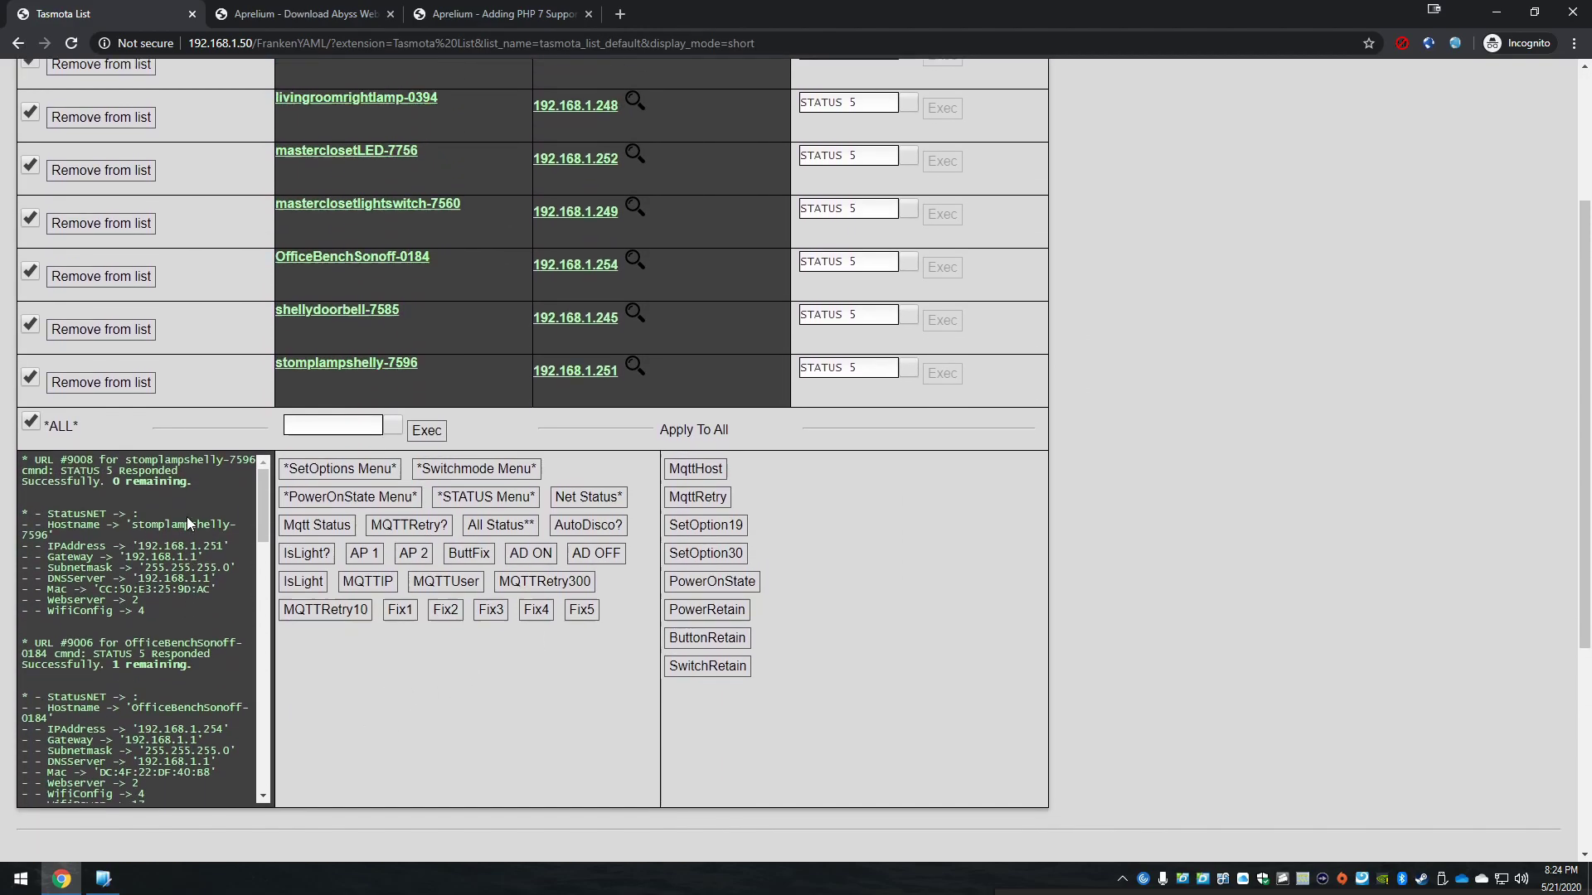
pyautogui.scroll(2, 286, 595)
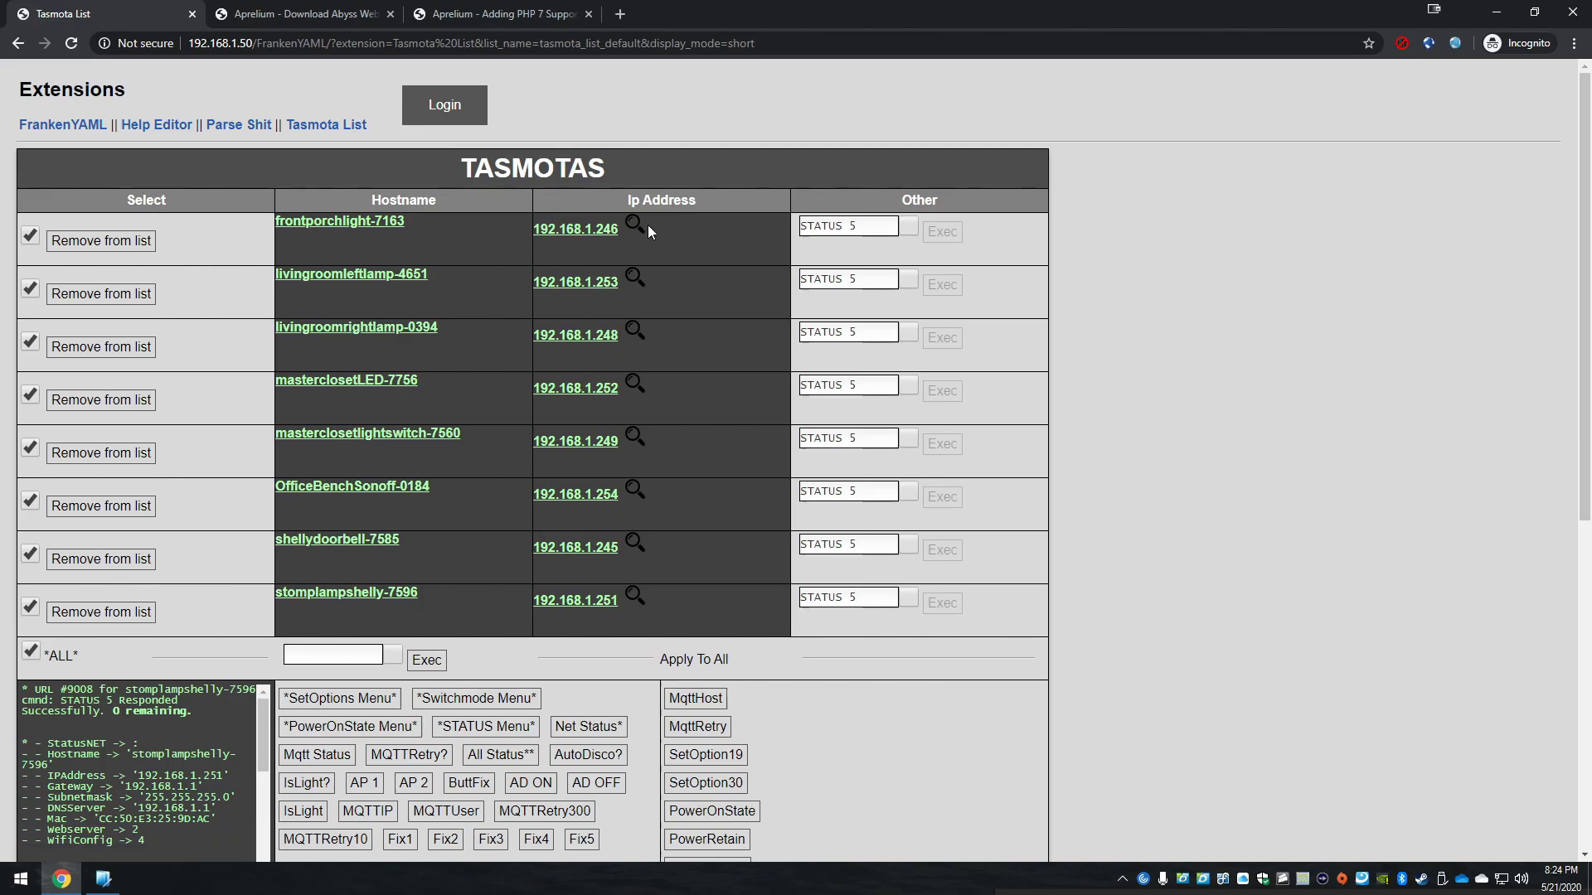
# Open the full Default List and scroll through each device's STATUS 0 panels
pyautogui.click(328, 125)
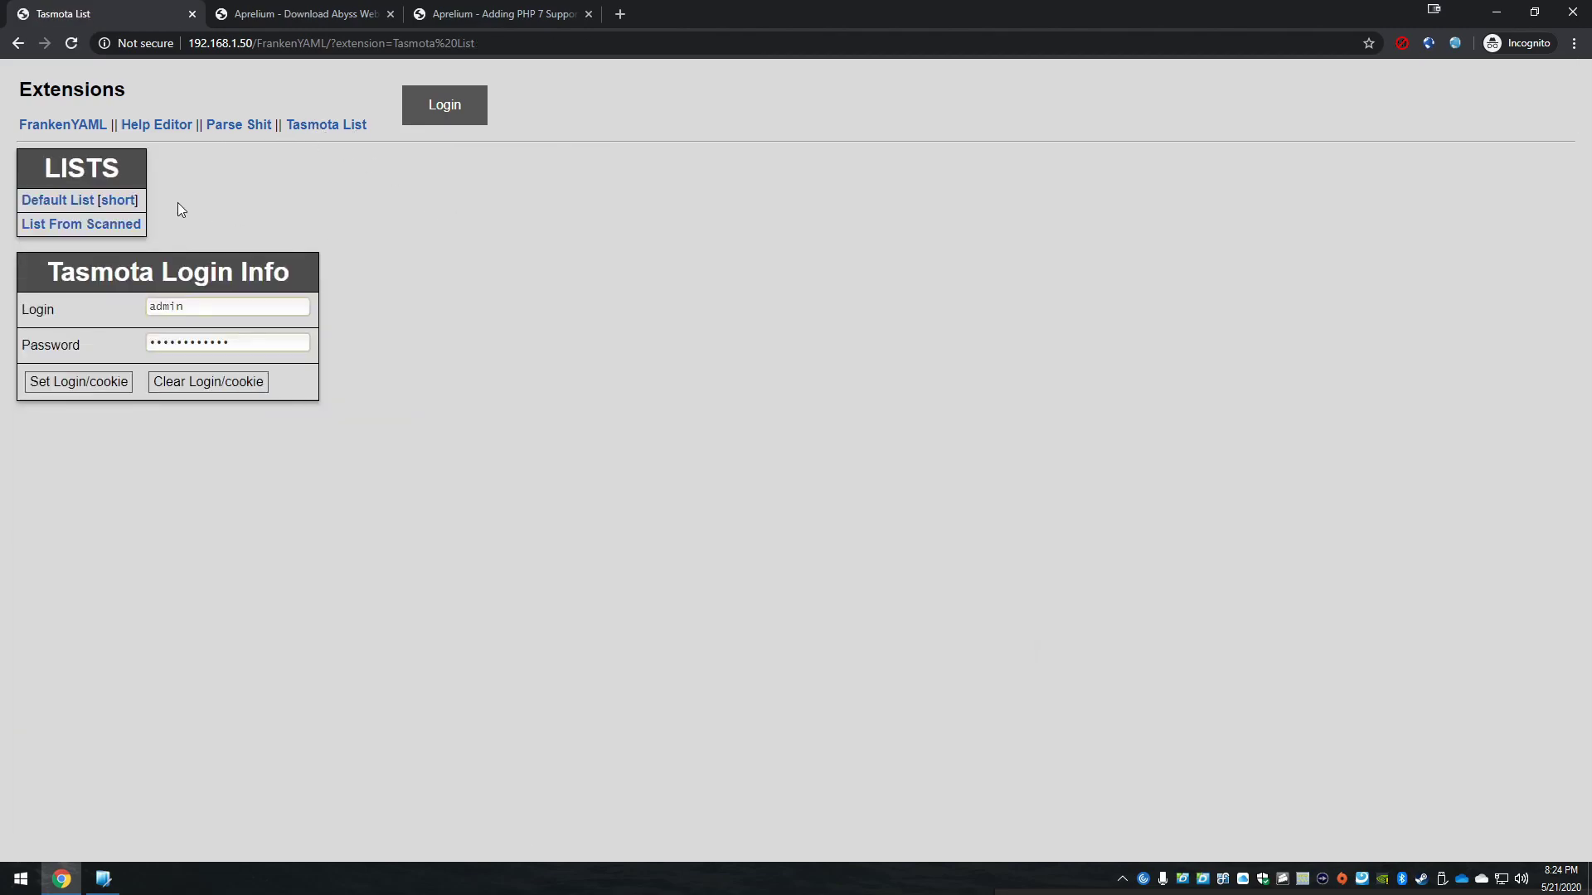
pyautogui.click(75, 202)
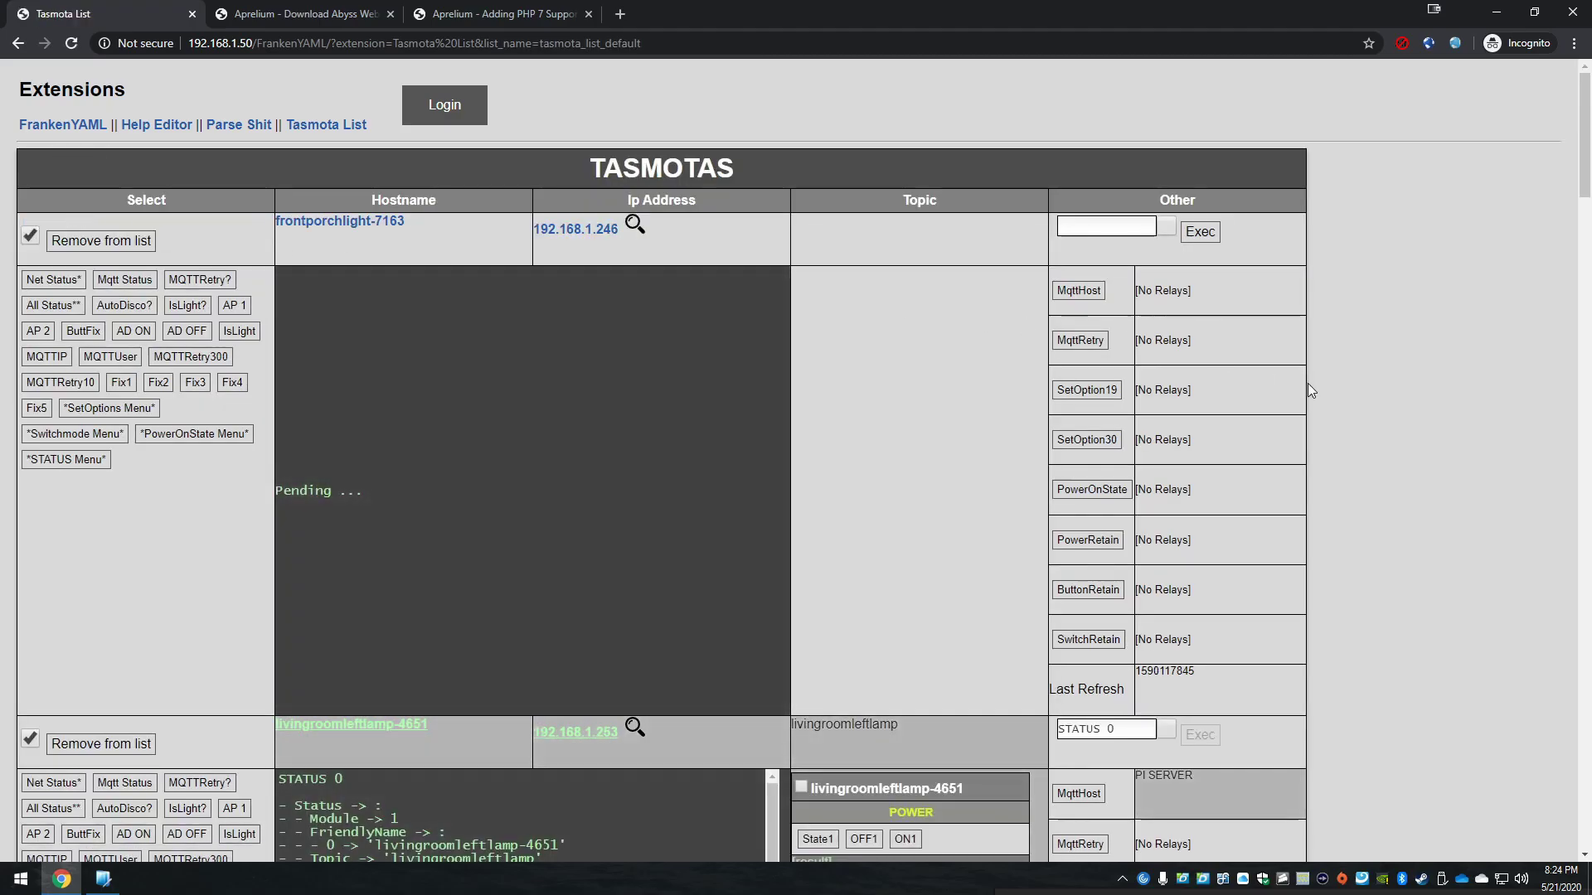
pyautogui.scroll(-2, 1408, 466)
pyautogui.scroll(-6, 1398, 466)
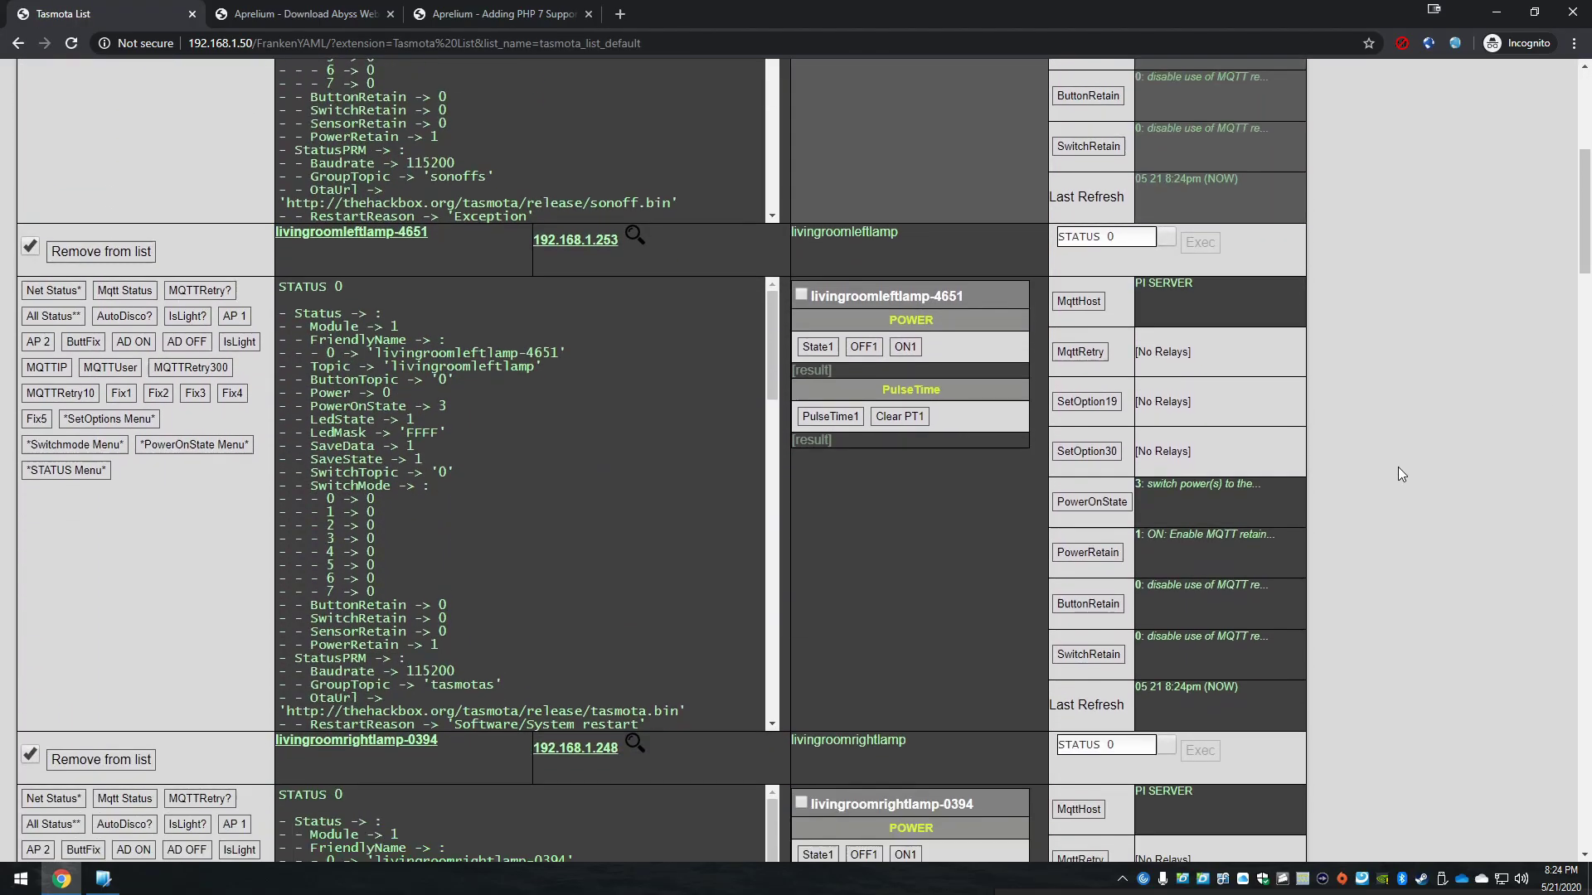
pyautogui.scroll(6, 1399, 475)
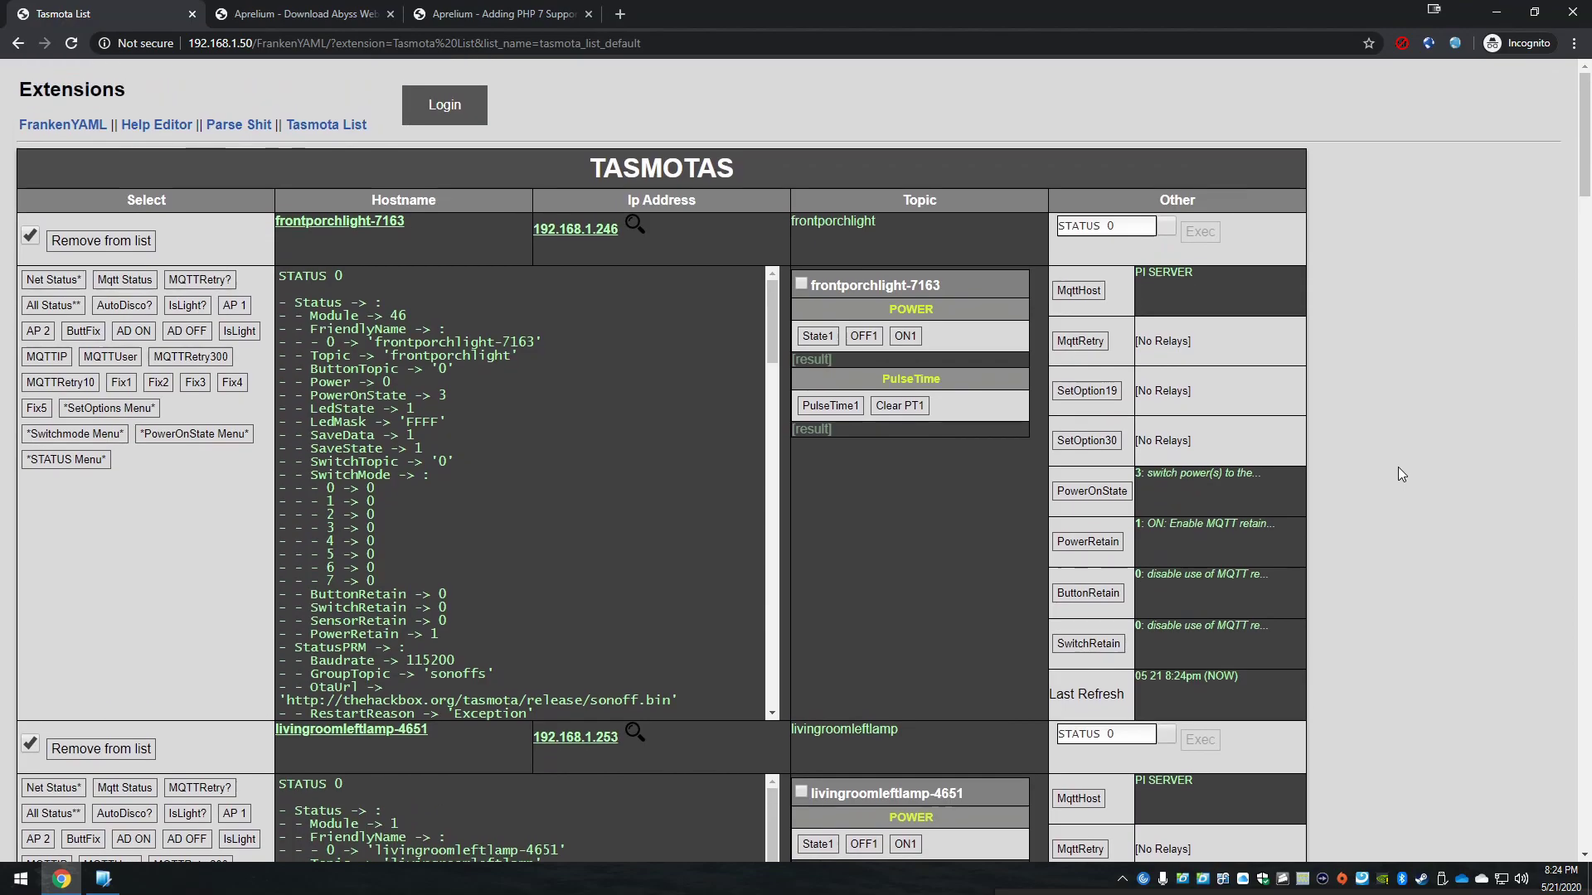
pyautogui.scroll(-9, 1398, 466)
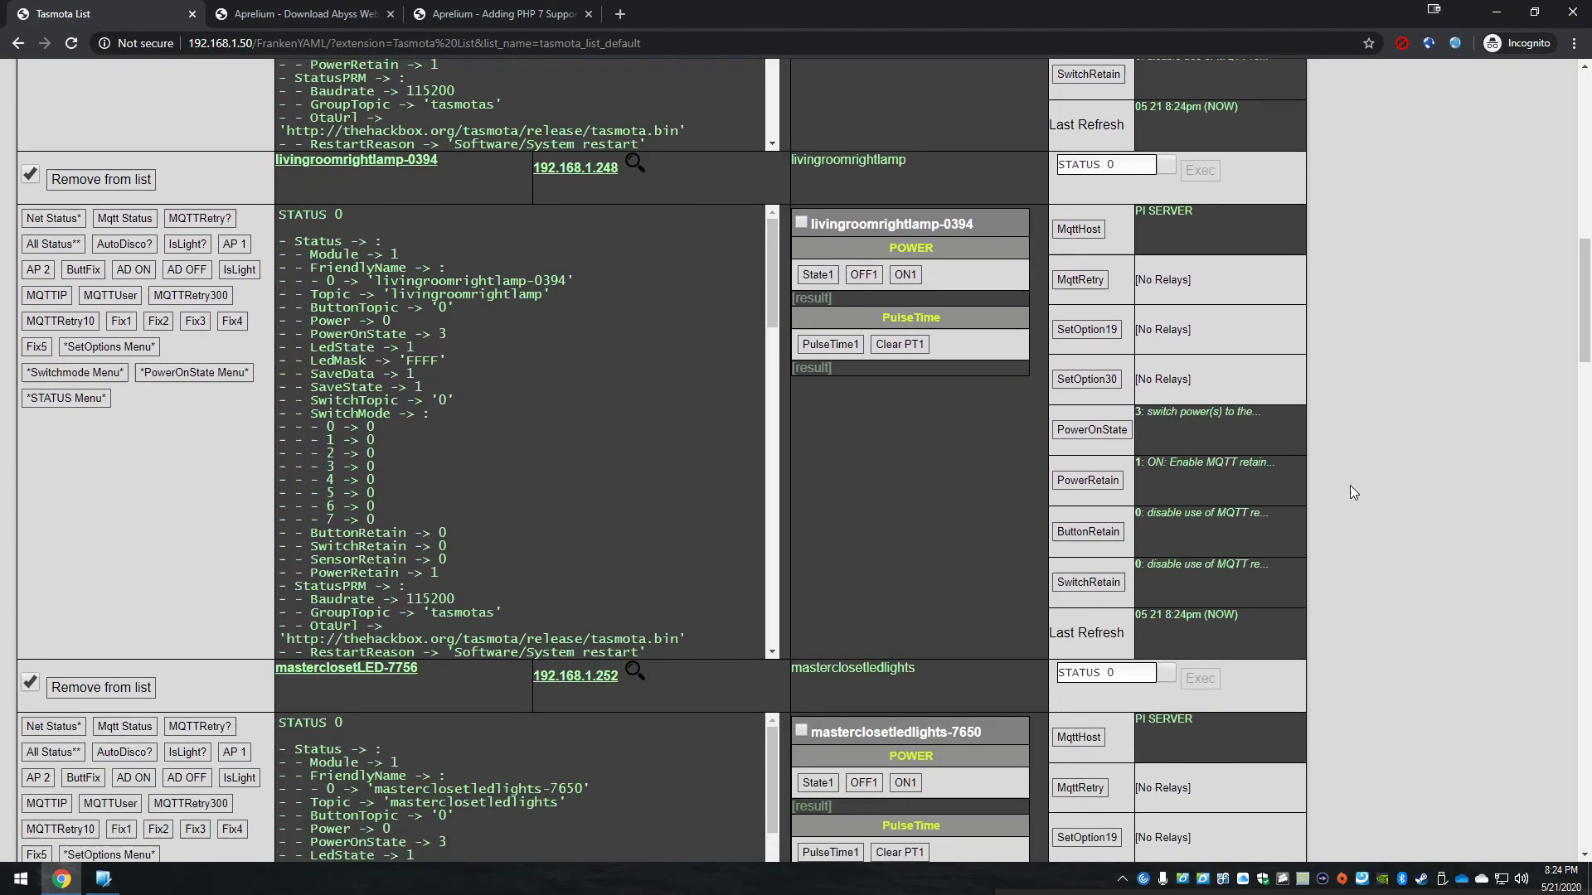
pyautogui.scroll(-5, 1350, 485)
pyautogui.scroll(10, 1360, 486)
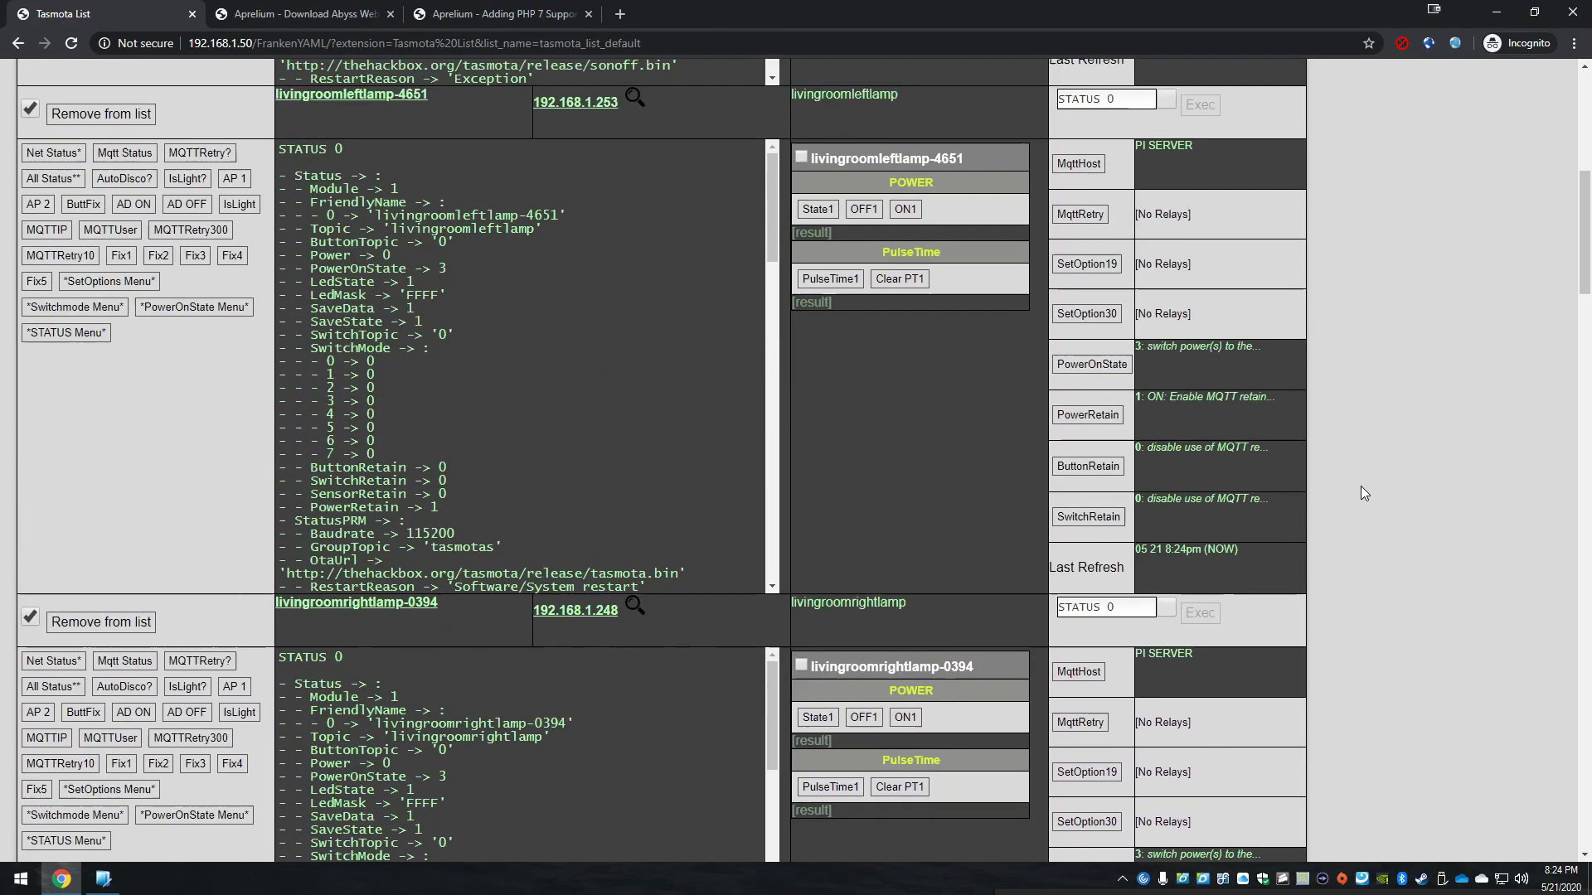
pyautogui.scroll(8, 1360, 485)
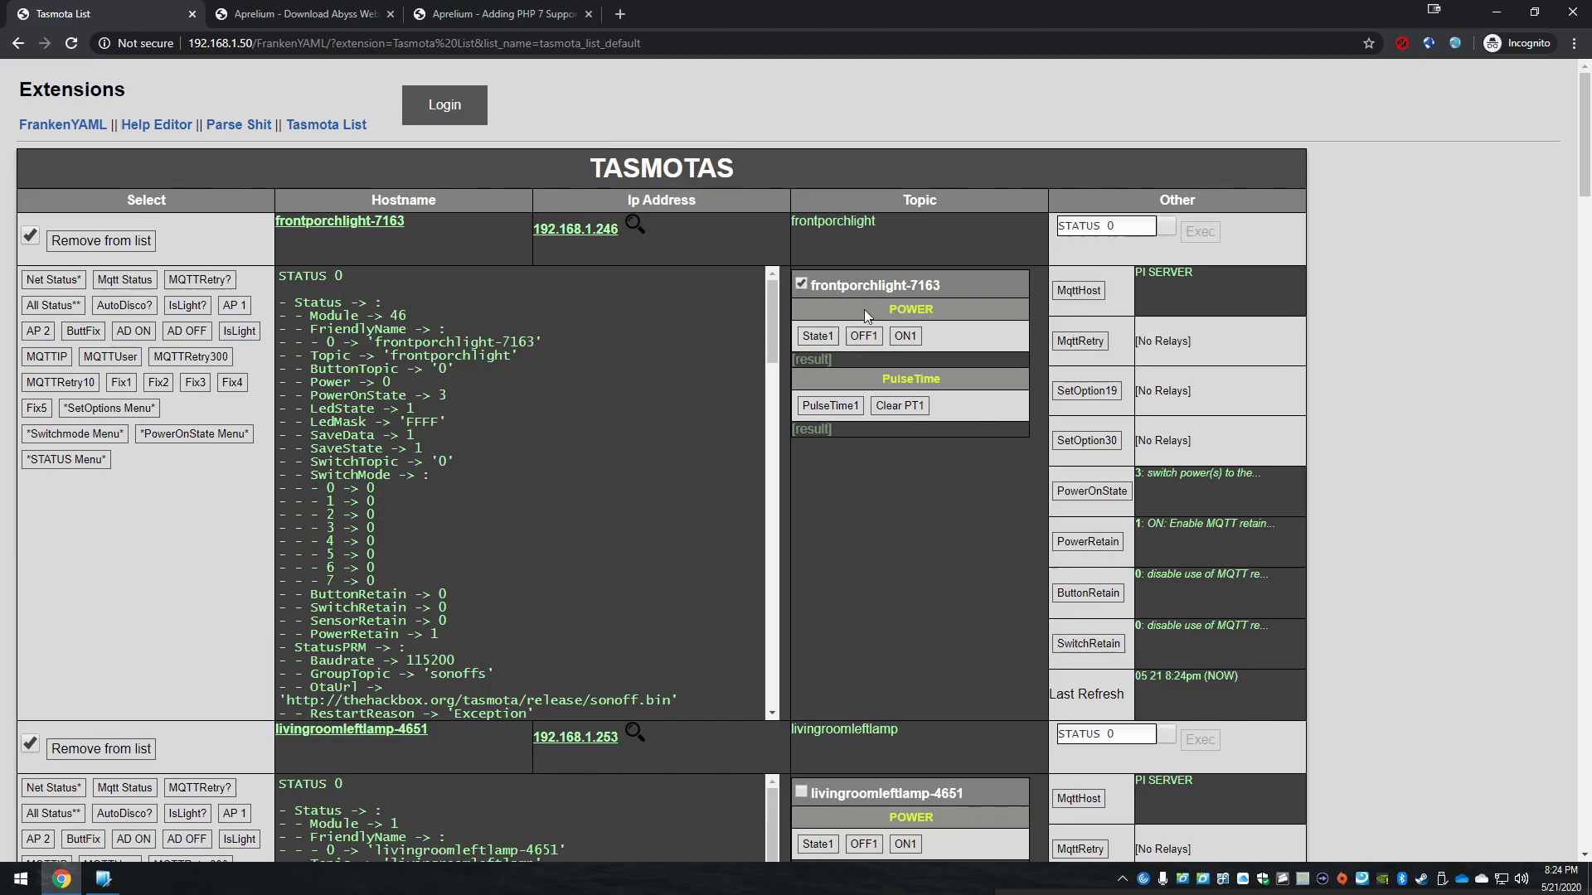
pyautogui.scroll(-15, 1443, 488)
pyautogui.scroll(15, 1410, 476)
# Run PulseTime1 on the front porch light and display the PulseTime reference notes
pyautogui.click(1082, 226)
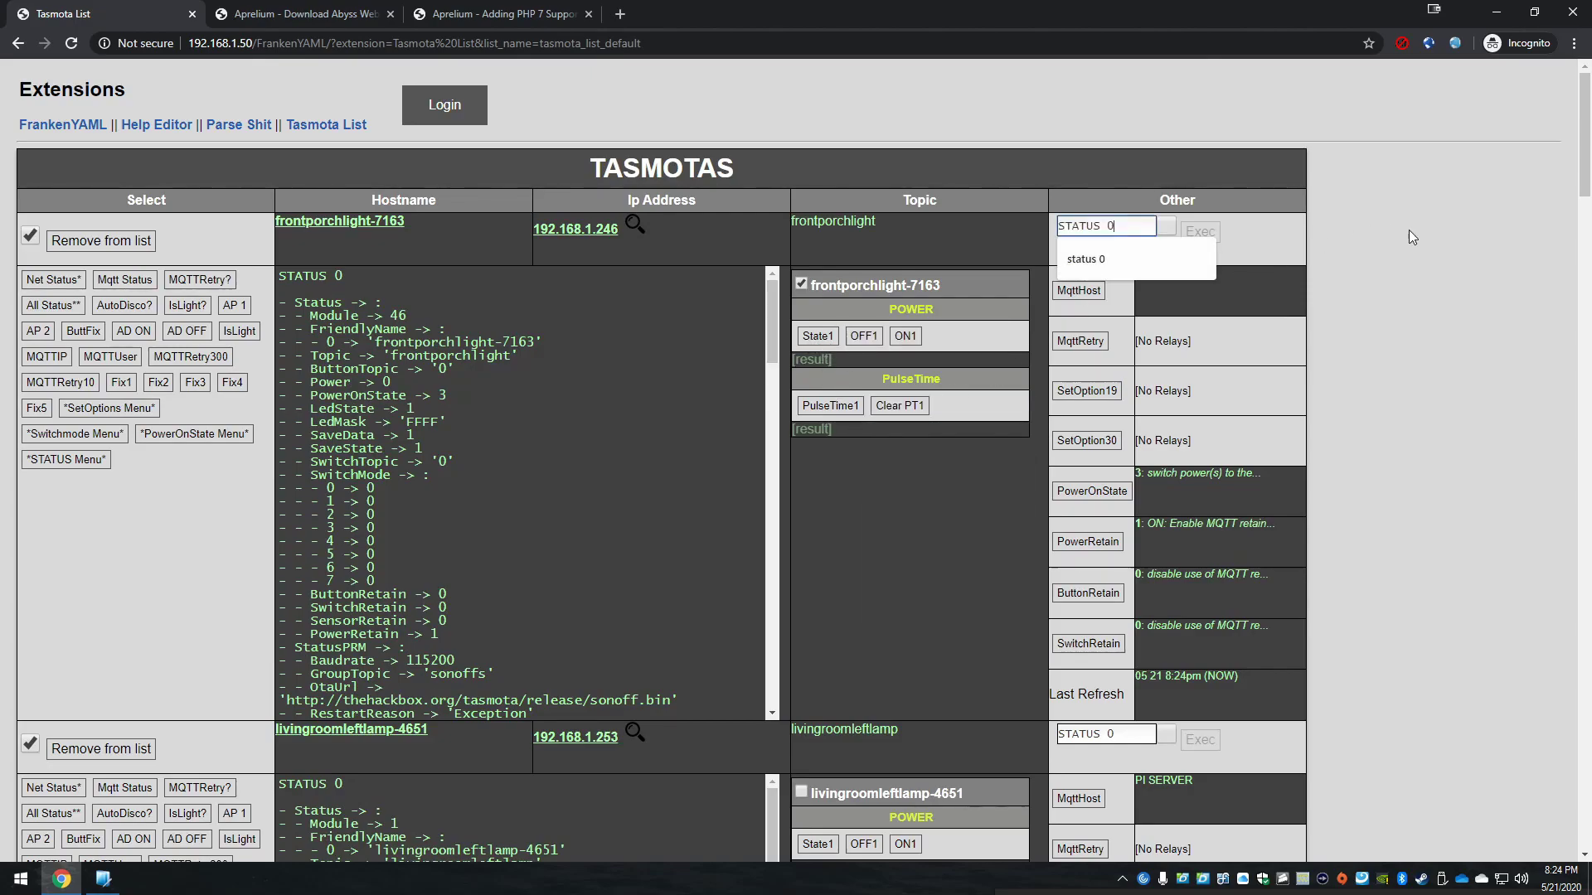
pyautogui.press('BackSpace')
pyautogui.press('BackSpace')
pyautogui.press('BackSpace')
pyautogui.press('BackSpace')
pyautogui.press('BackSpace')
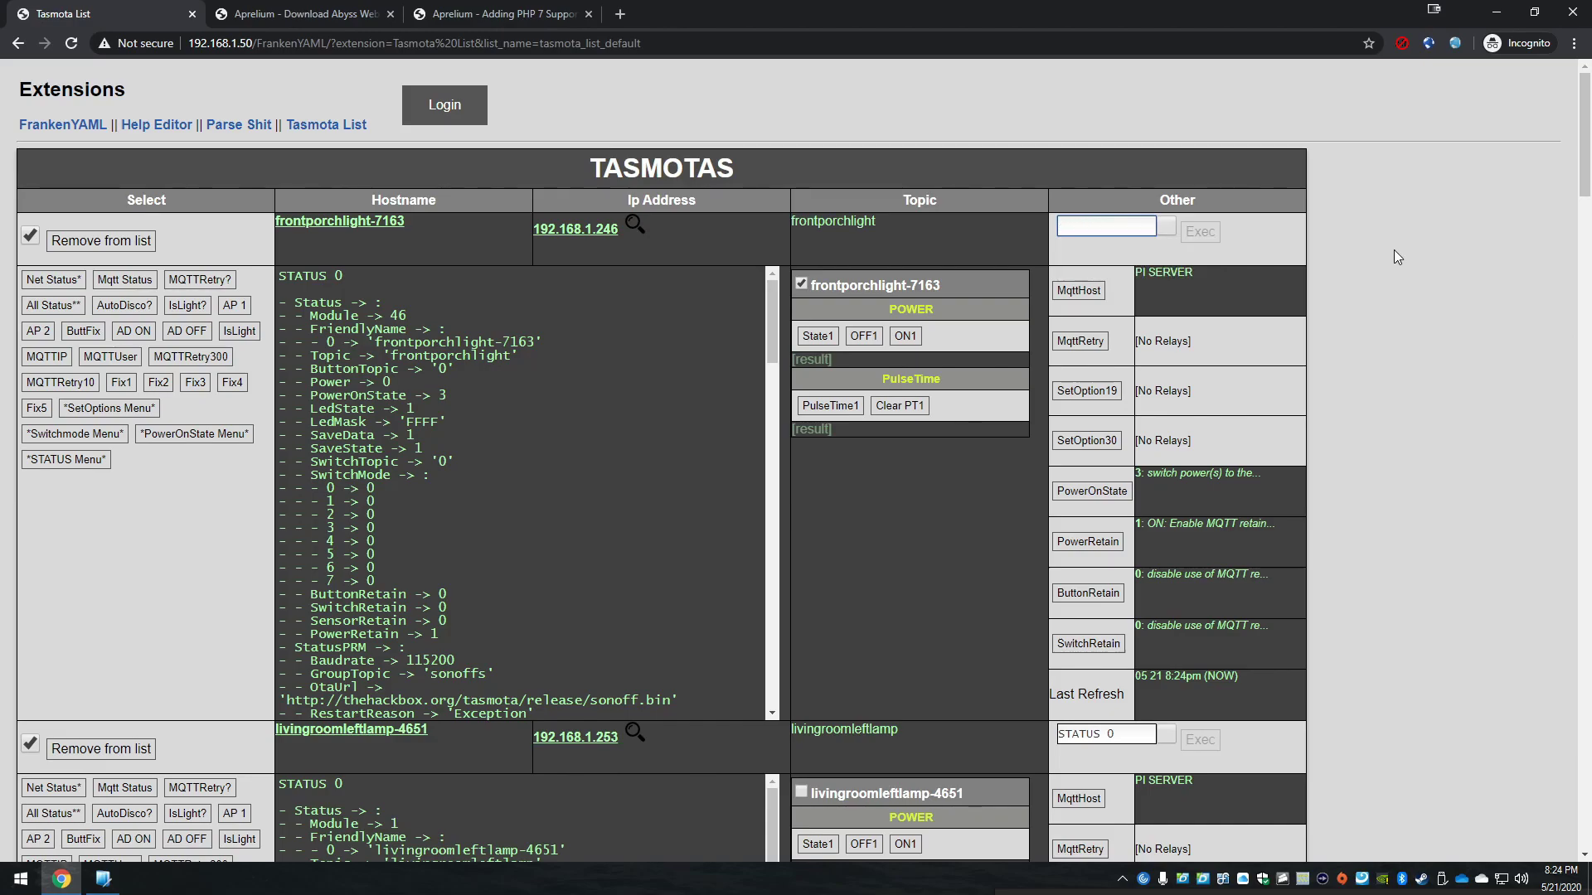
pyautogui.click(830, 405)
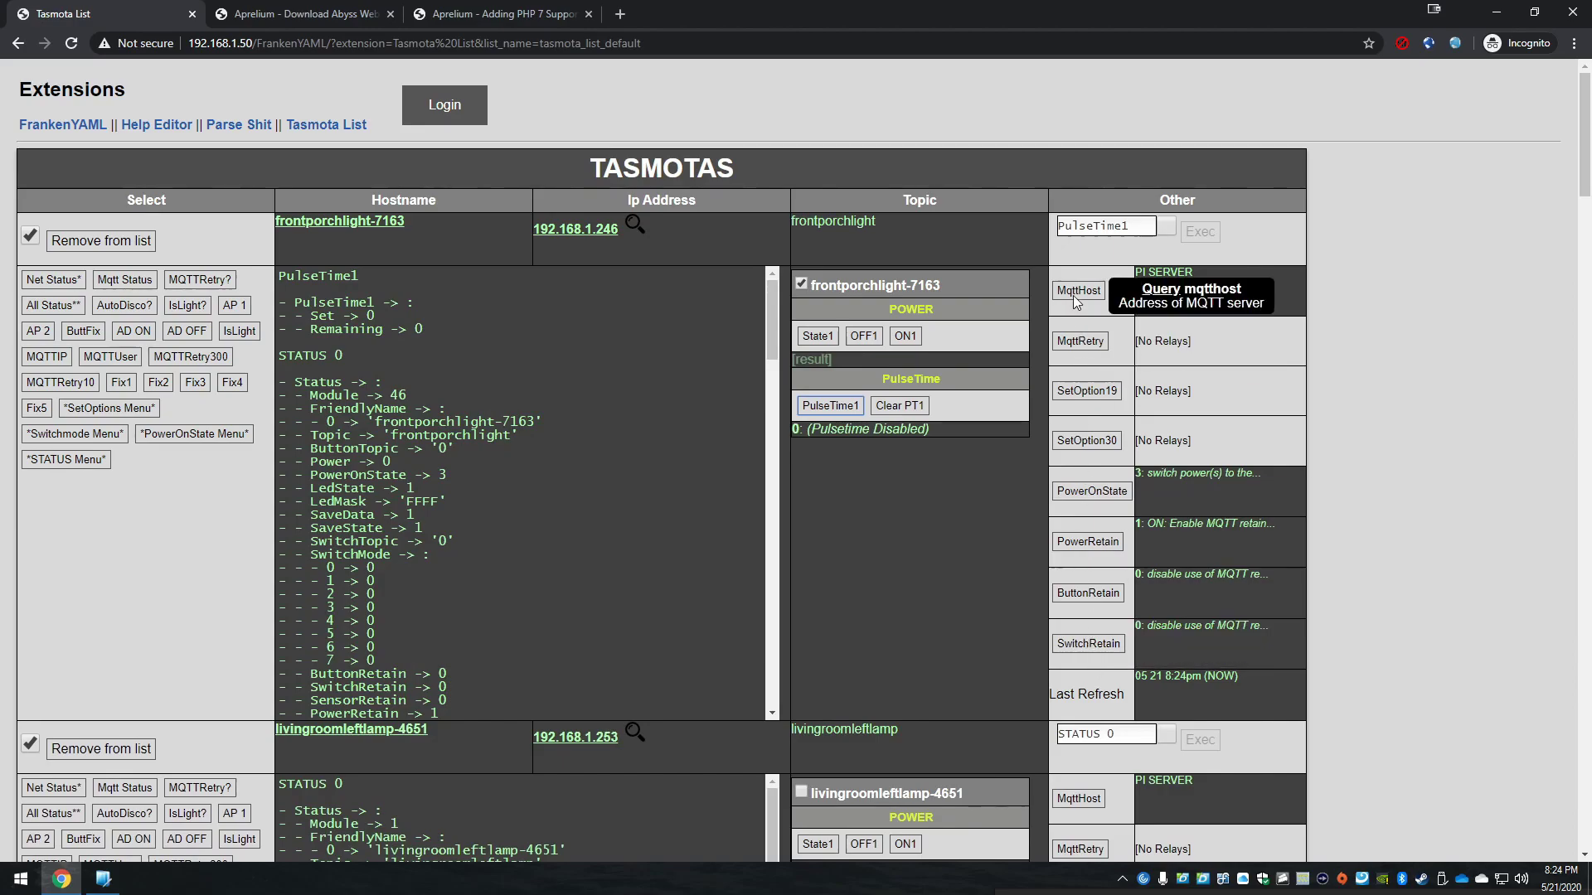
pyautogui.moveTo(1126, 229); pyautogui.dragTo(1088, 220)
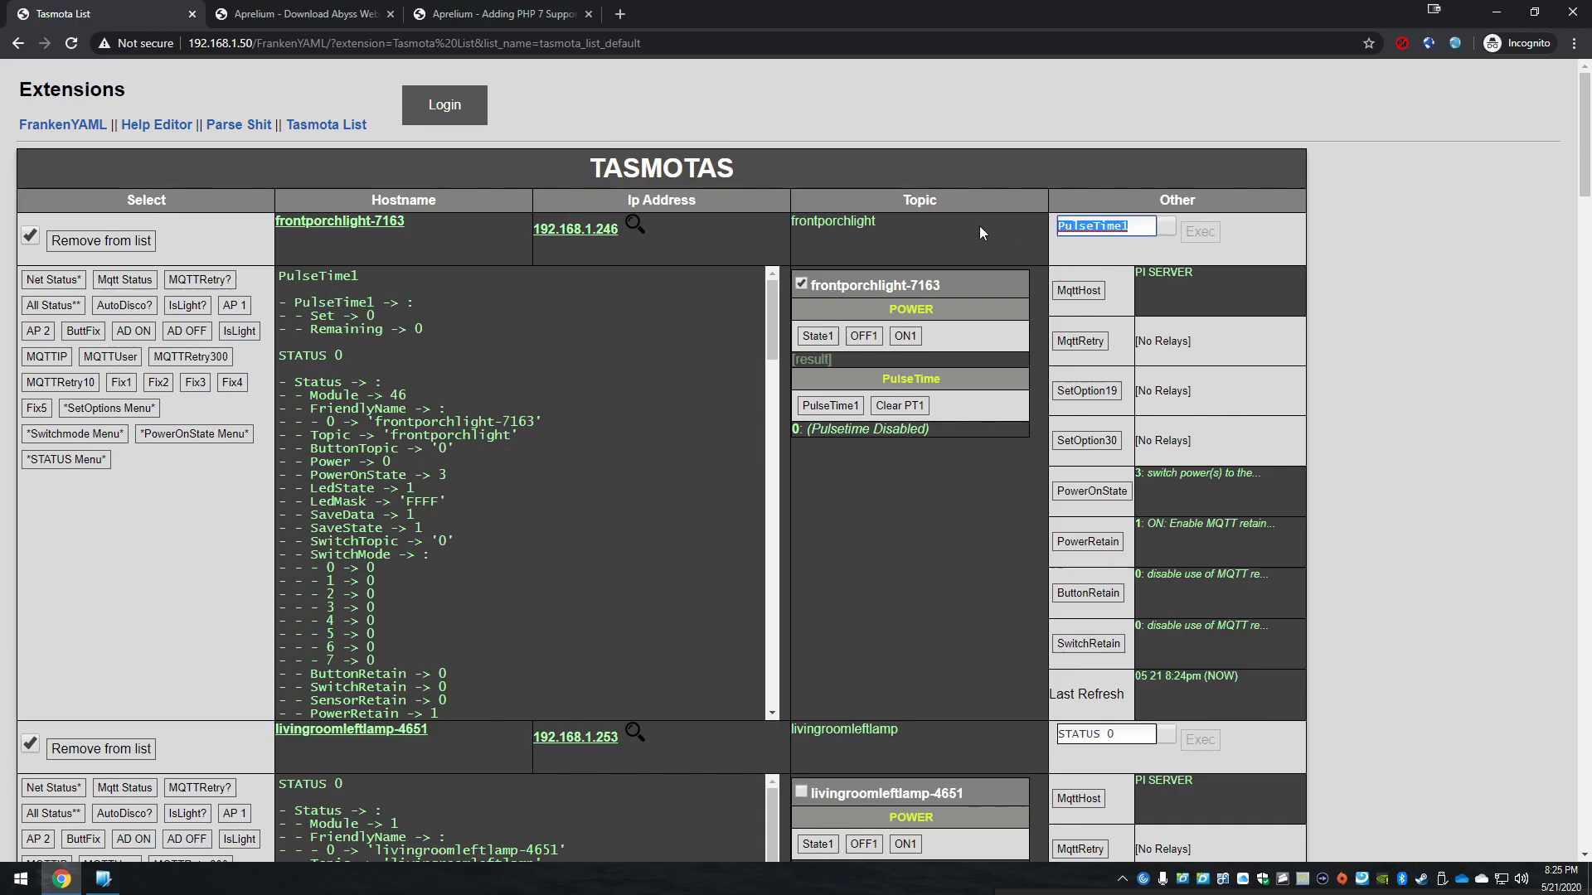
pyautogui.click(1203, 233)
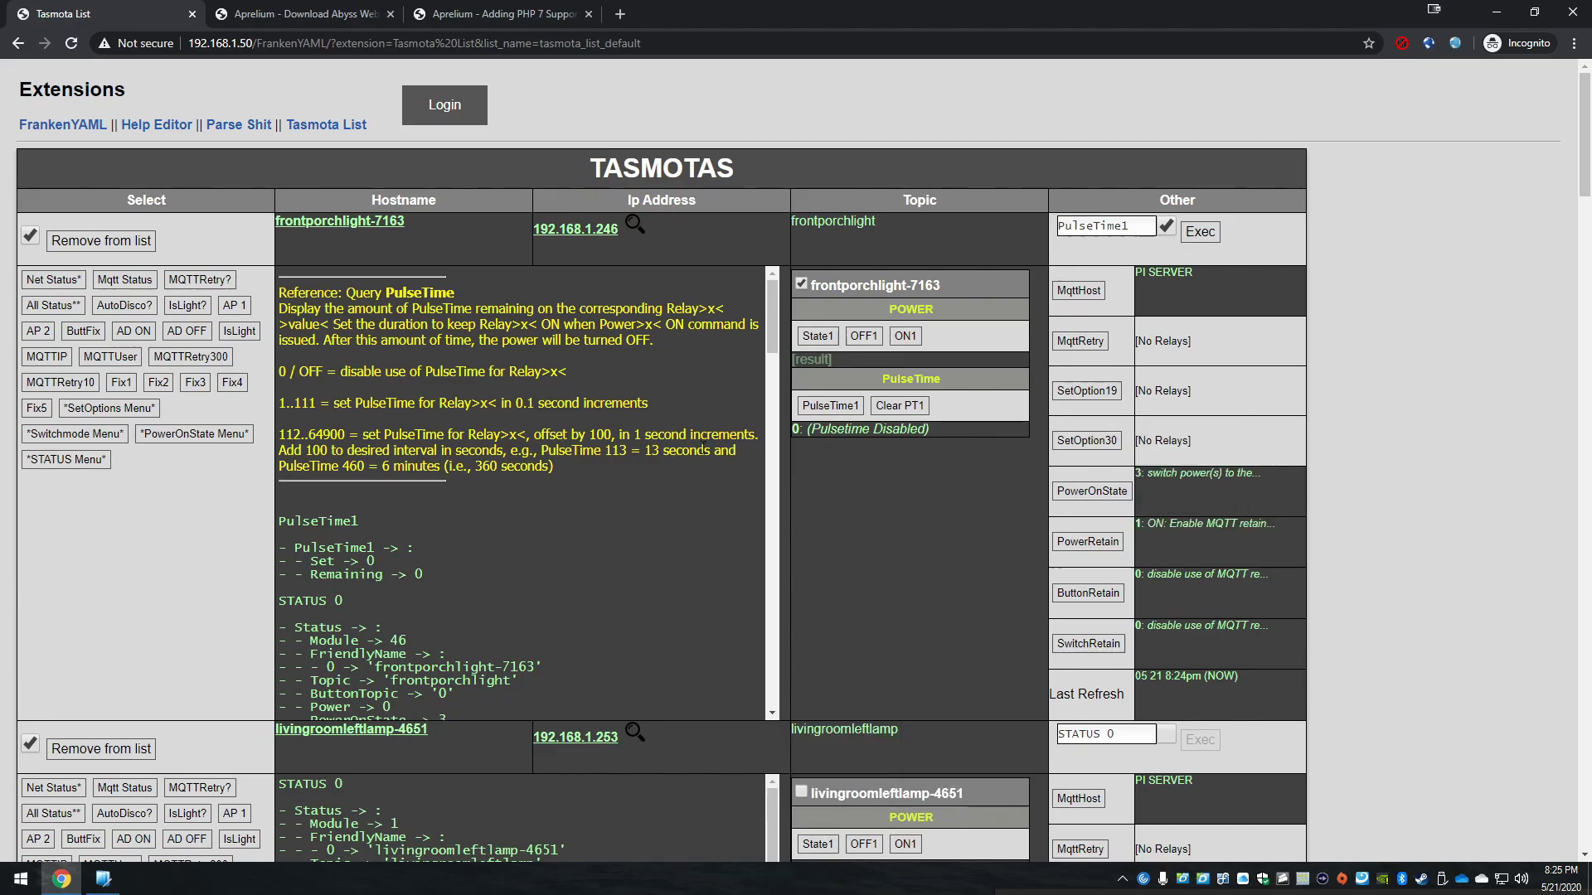
pyautogui.moveTo(1091, 393)
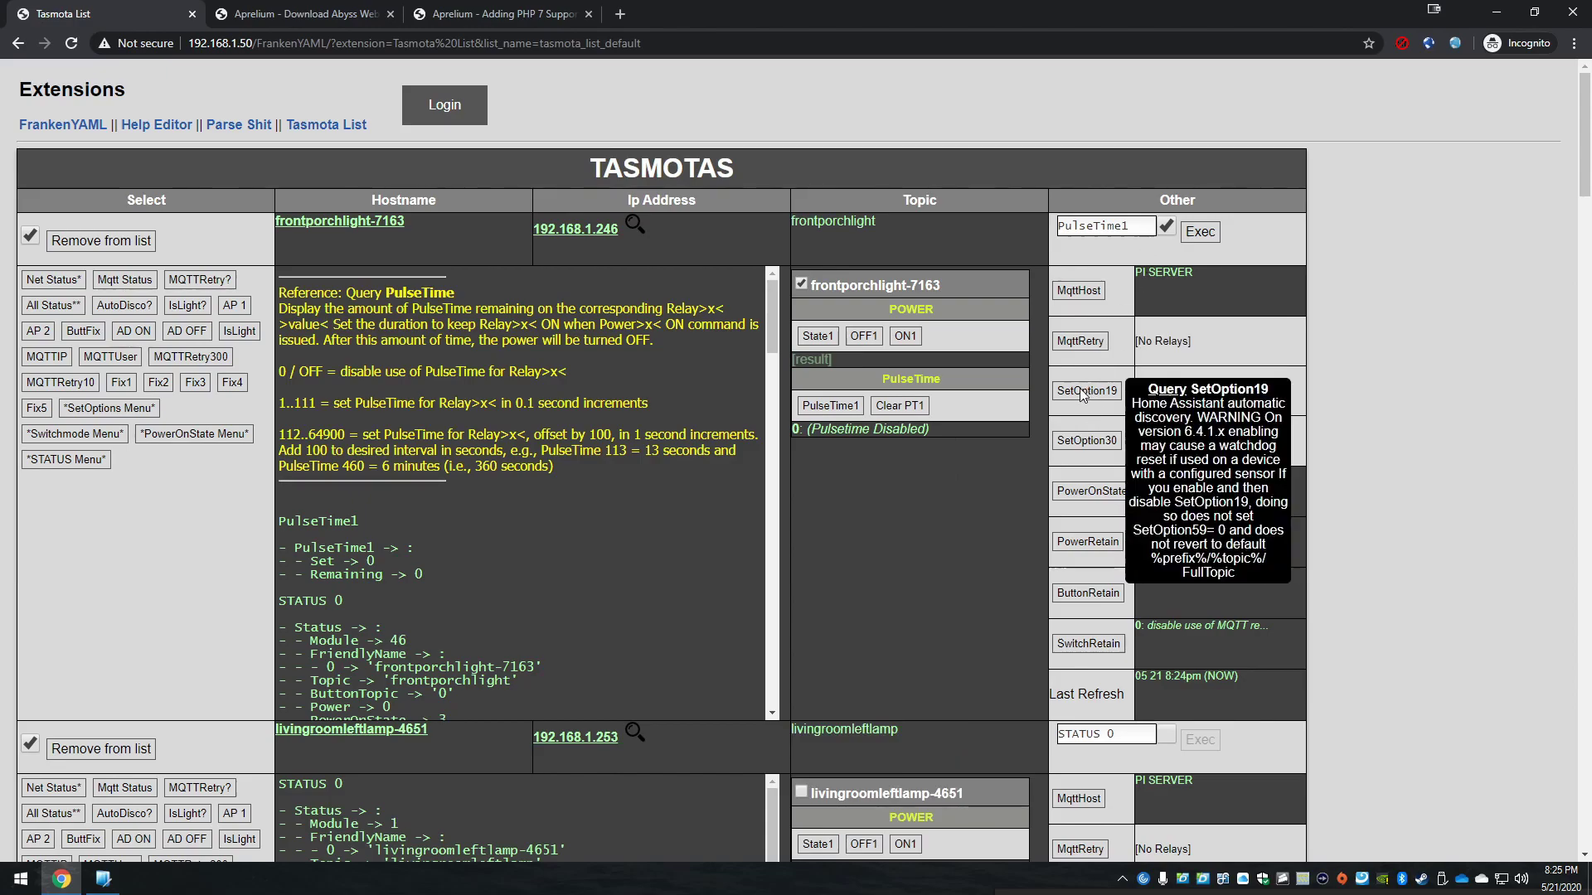
# Enter setoption19 1 for the front porch light, check its reference, and execute it
pyautogui.write('setoption109')
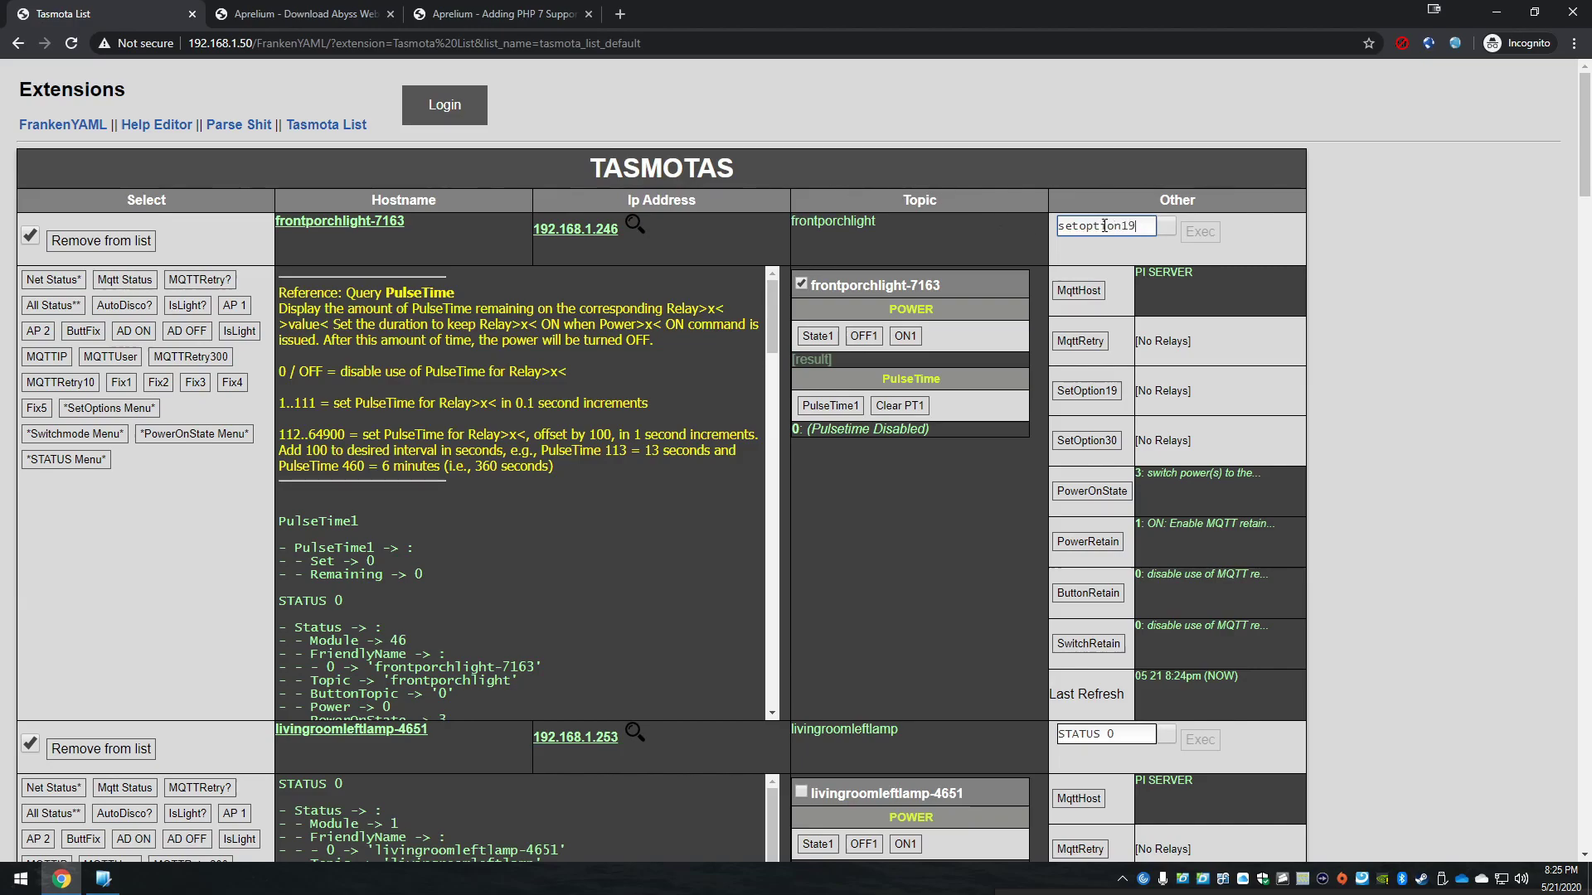
pyautogui.write('9')
pyautogui.click(1170, 232)
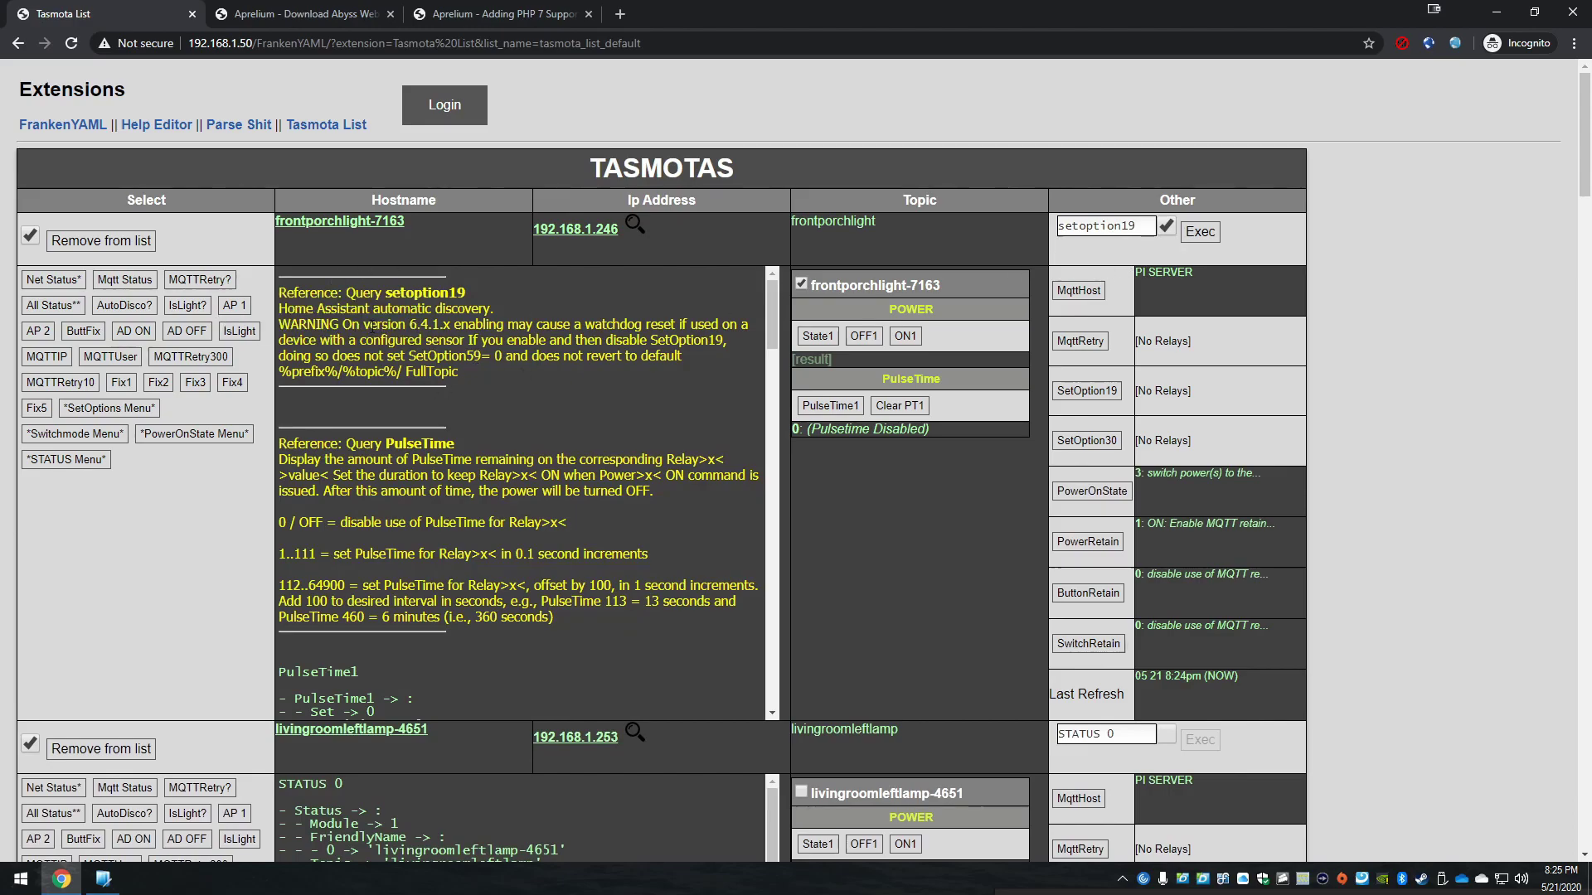
pyautogui.click(1136, 226)
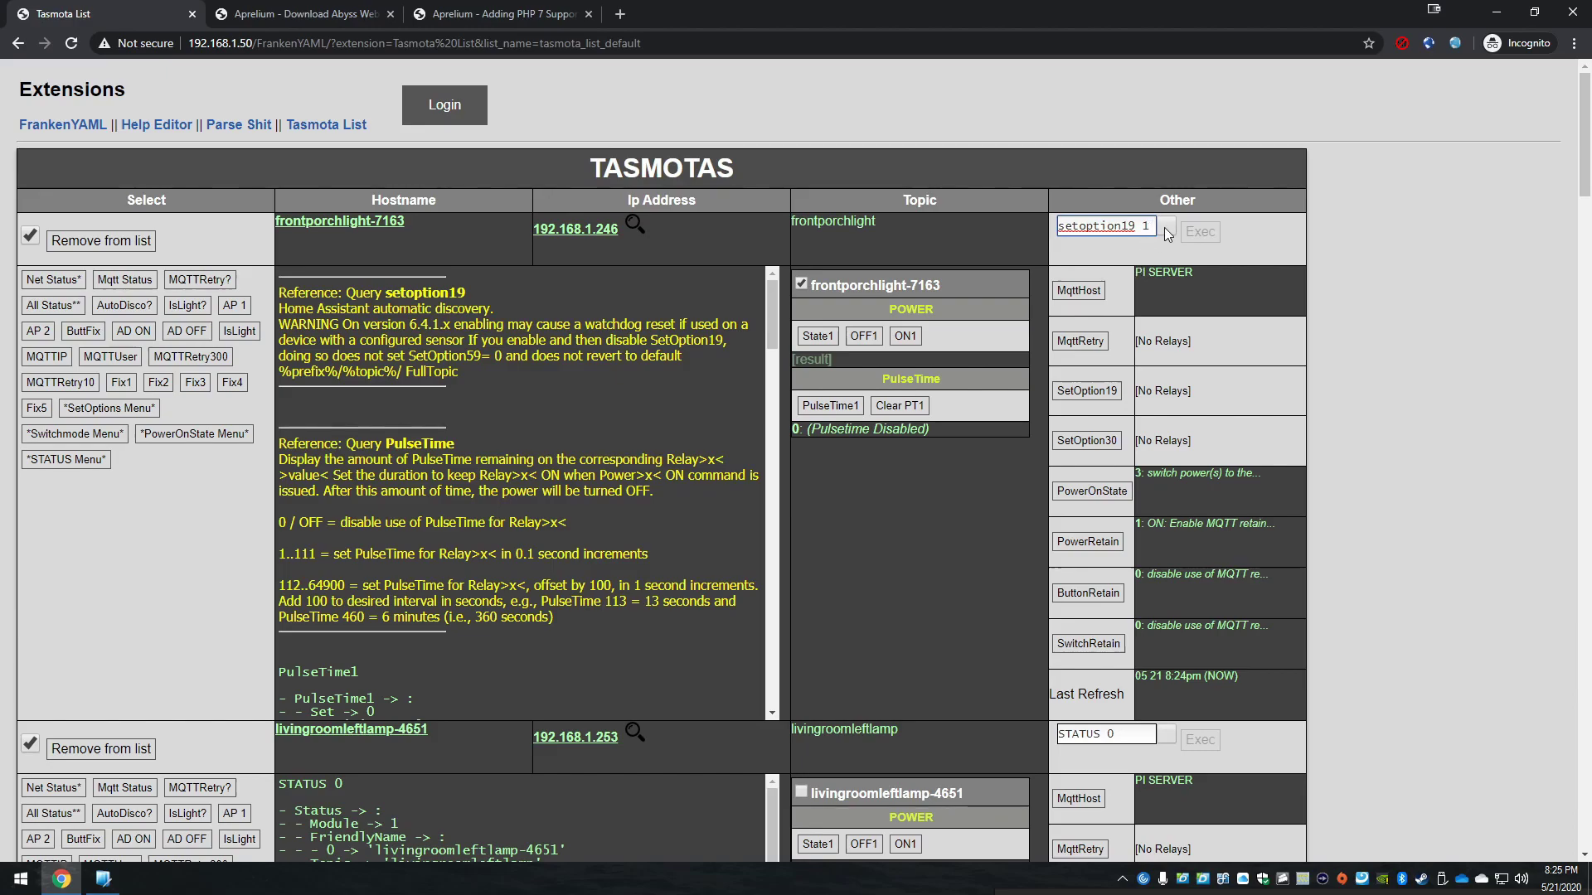
pyautogui.write('1')
pyautogui.click(1167, 232)
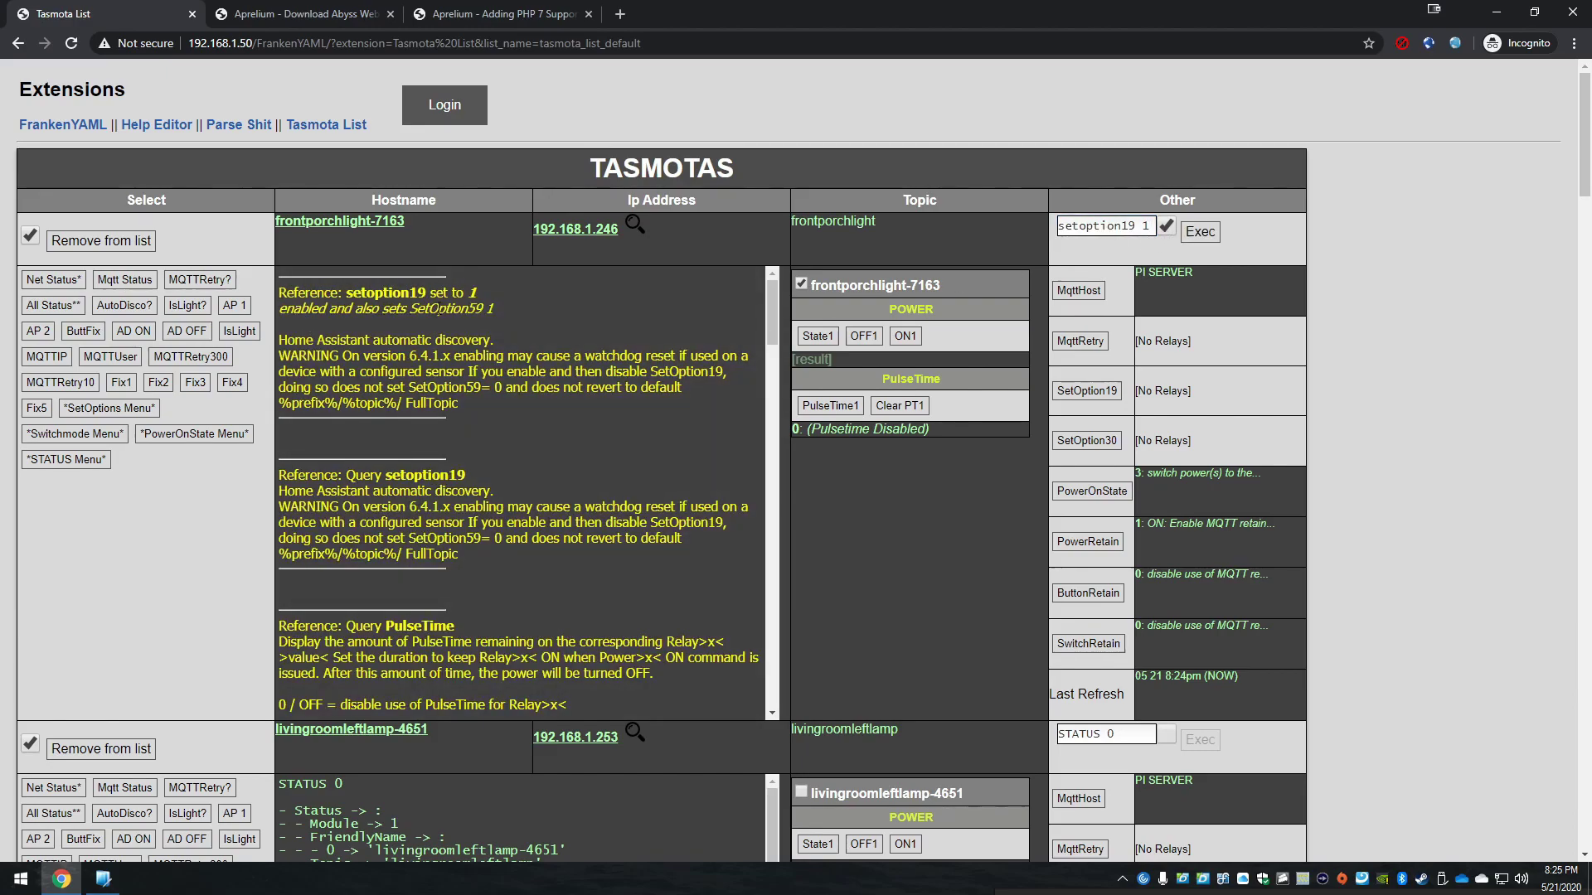
pyautogui.moveTo(498, 312); pyautogui.dragTo(282, 316)
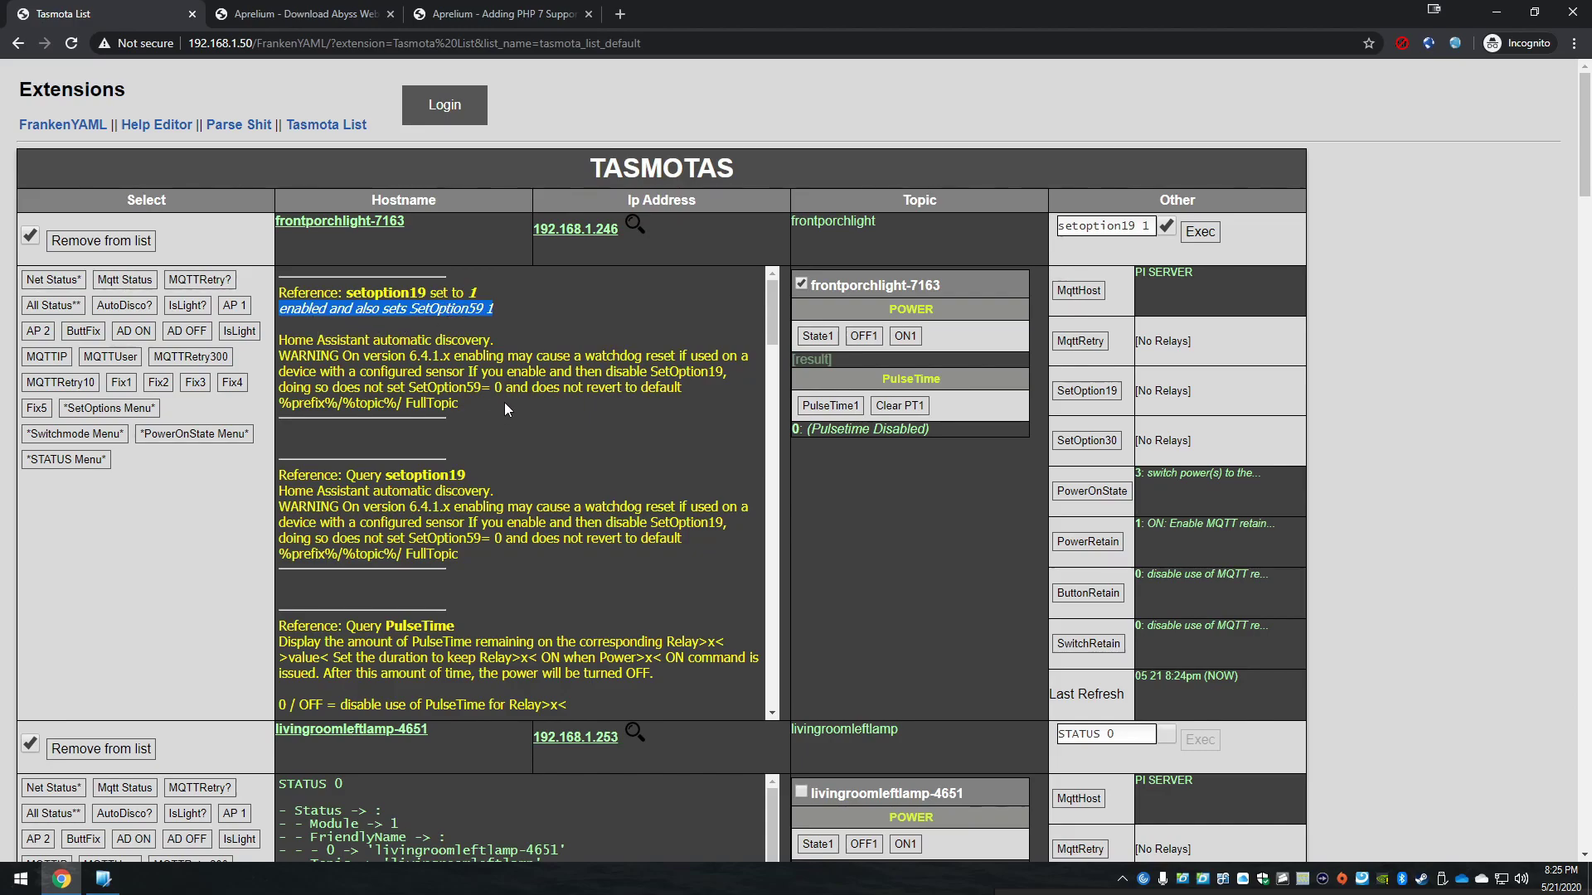
pyautogui.click(573, 356)
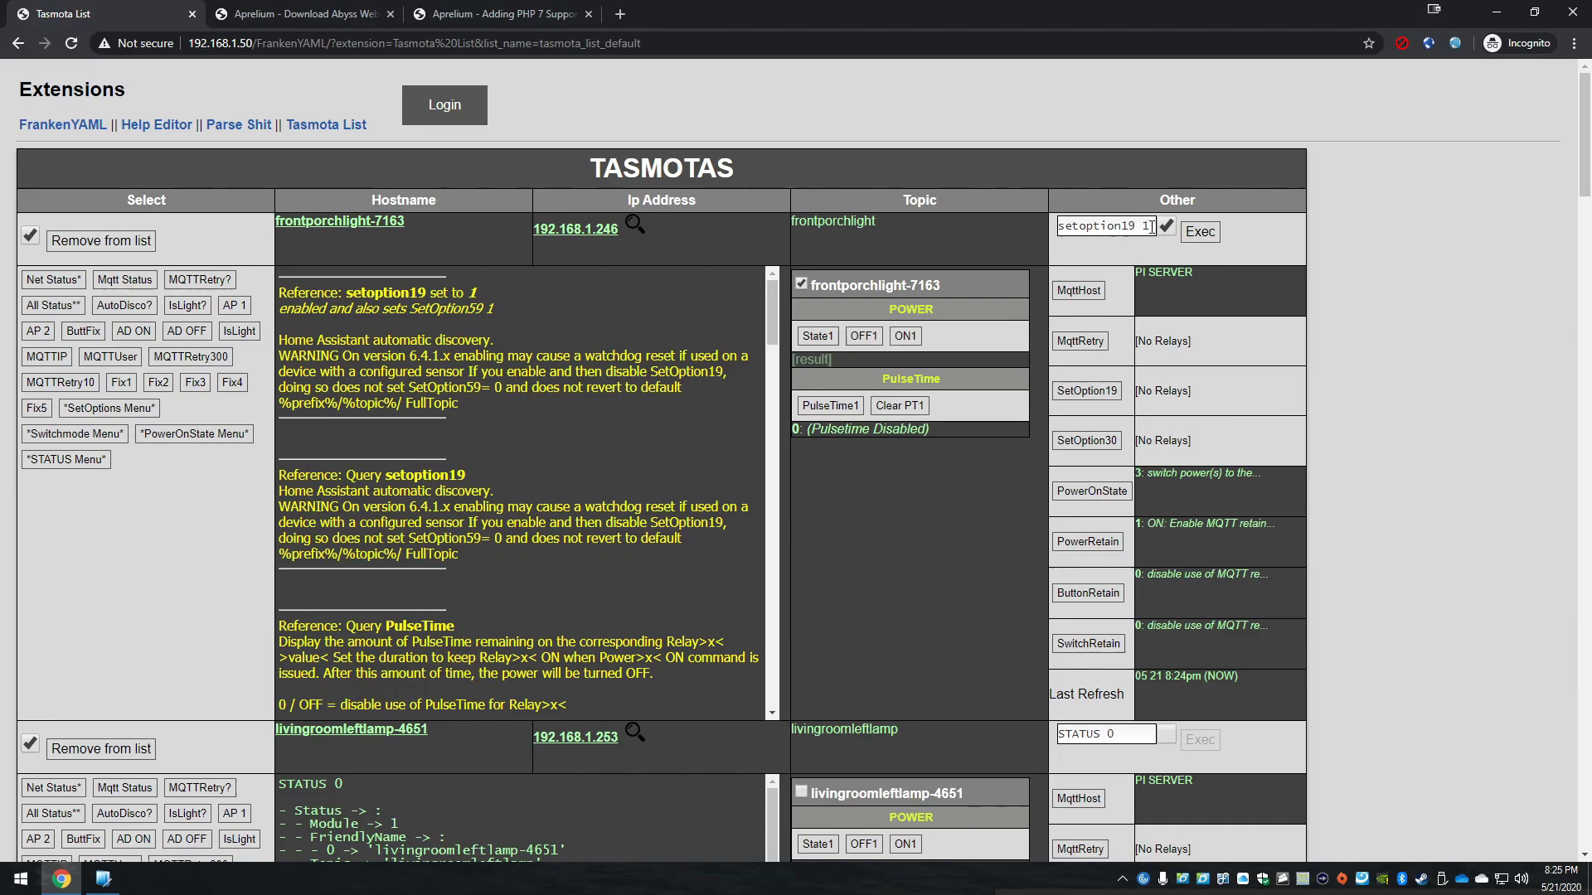
pyautogui.press('Return')
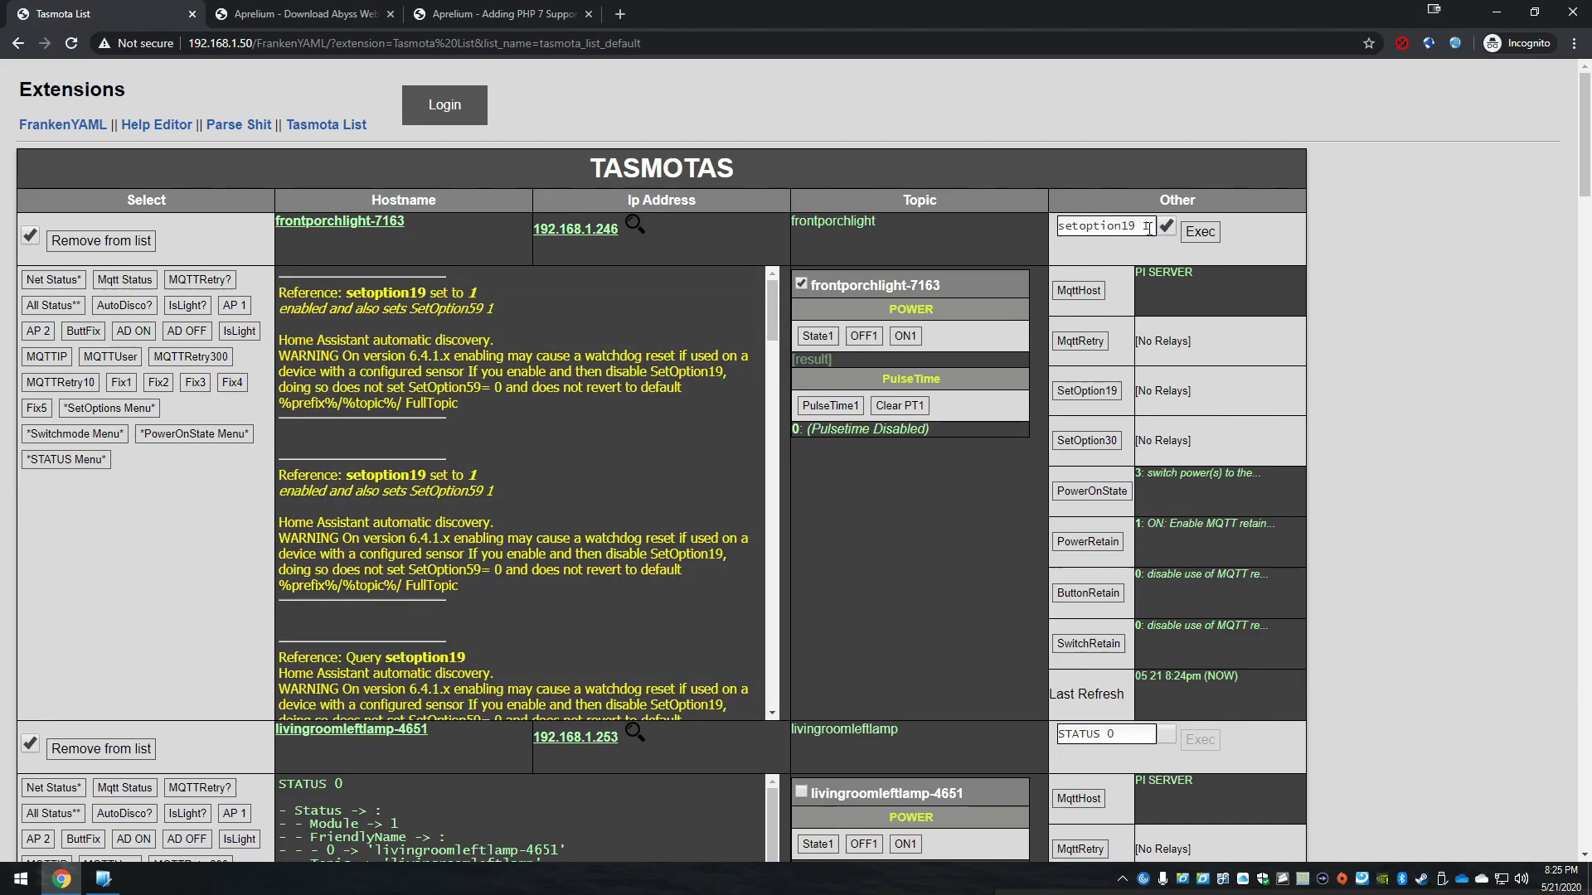
pyautogui.click(1192, 232)
# Highlight the SetOption19 ON result line, then jump to the bottom of the page
pyautogui.tripleClick(356, 300)
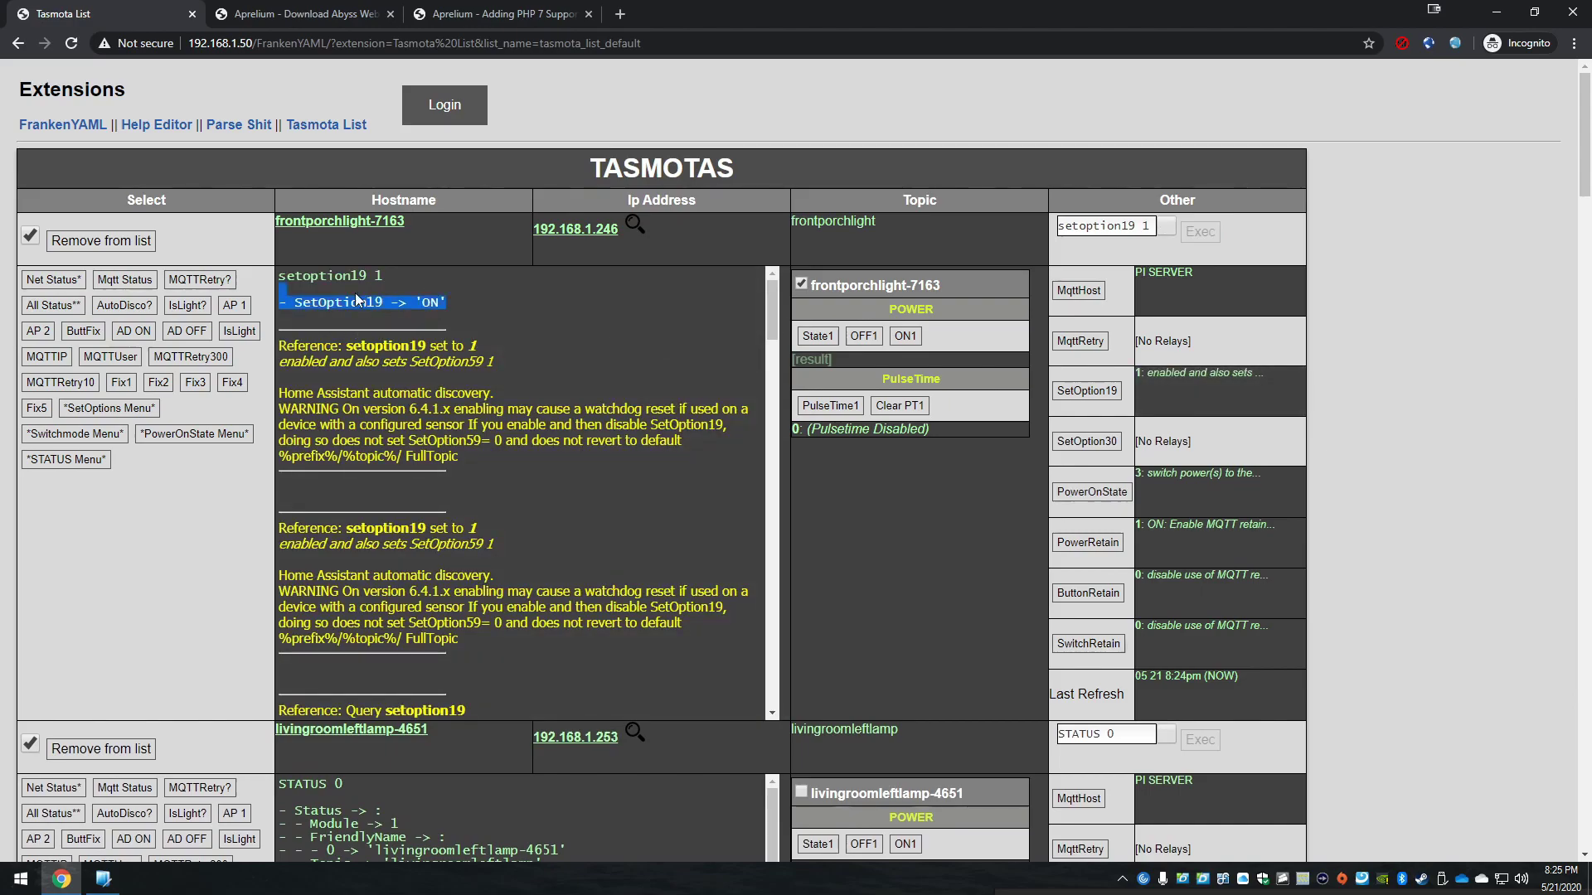
pyautogui.click(559, 305)
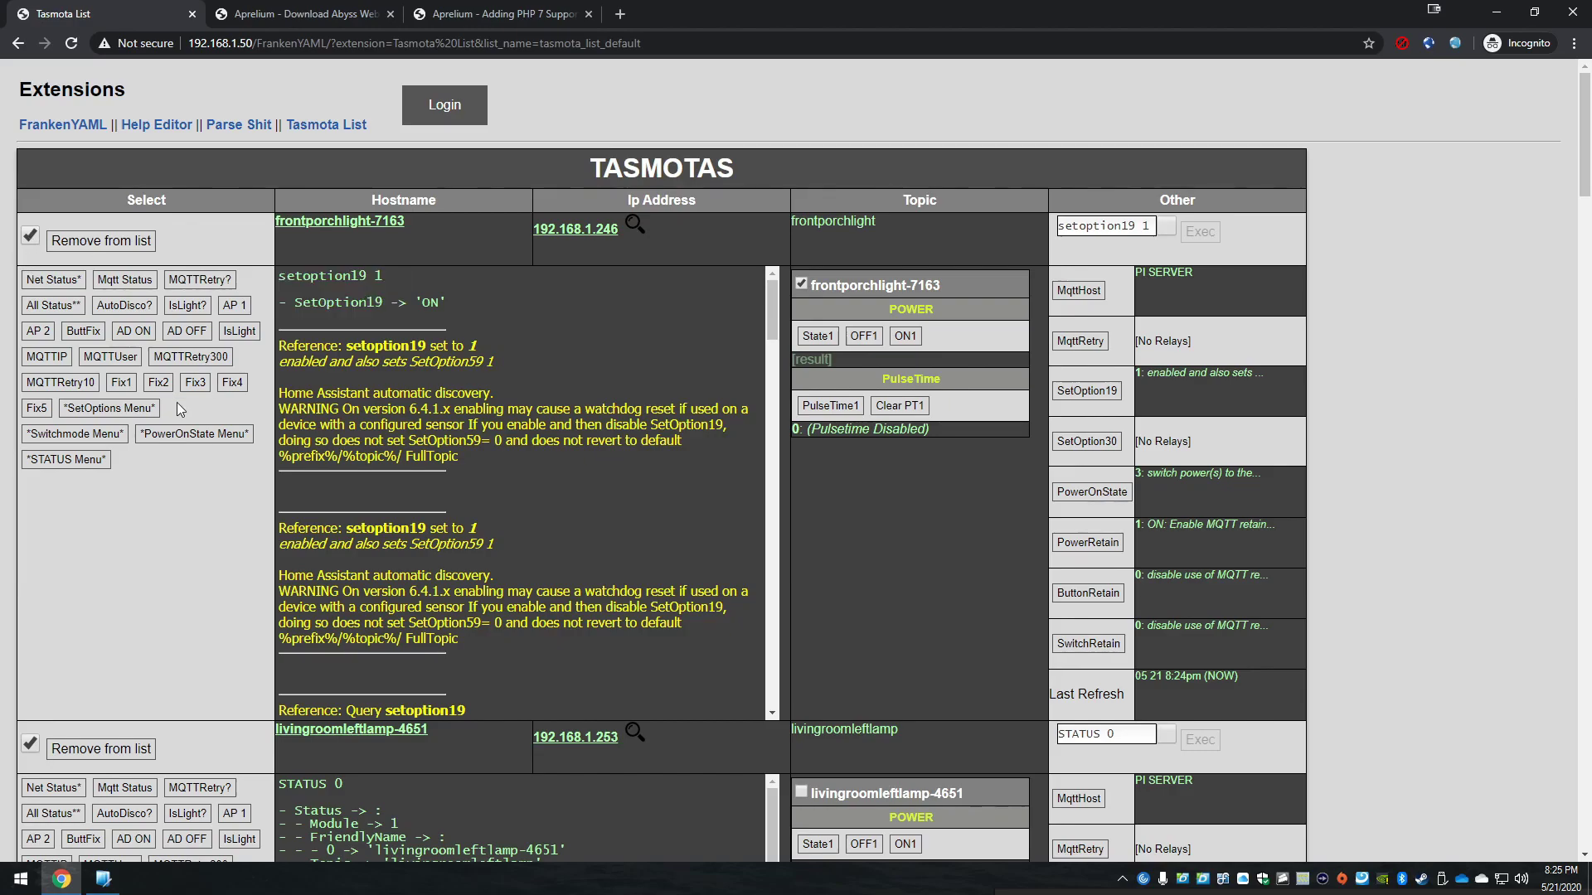
pyautogui.press('End')
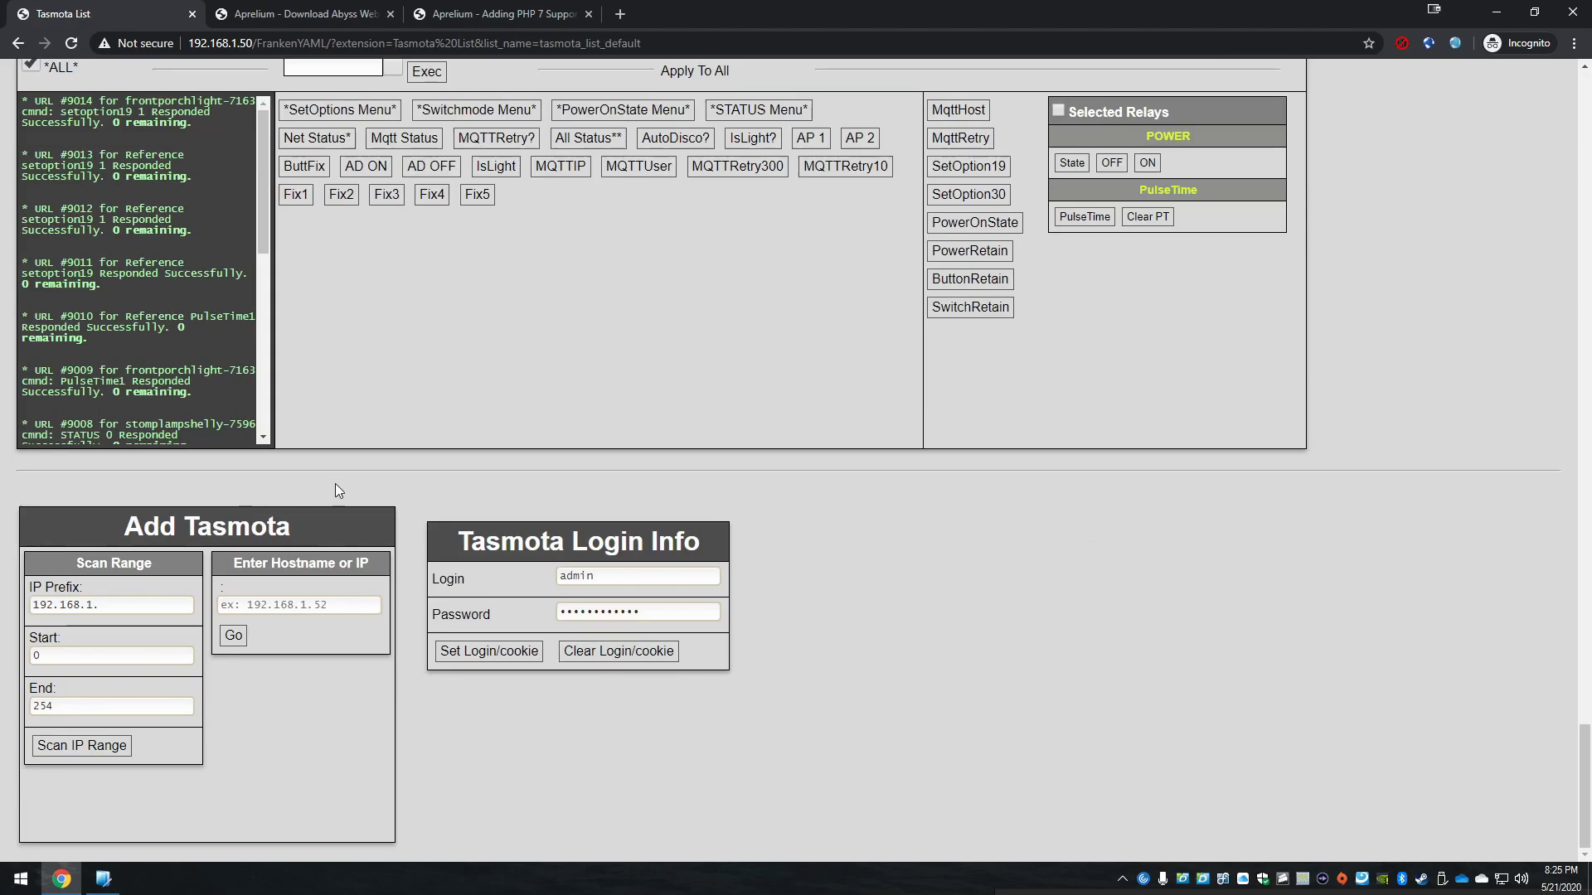
pyautogui.scroll(3, 439, 483)
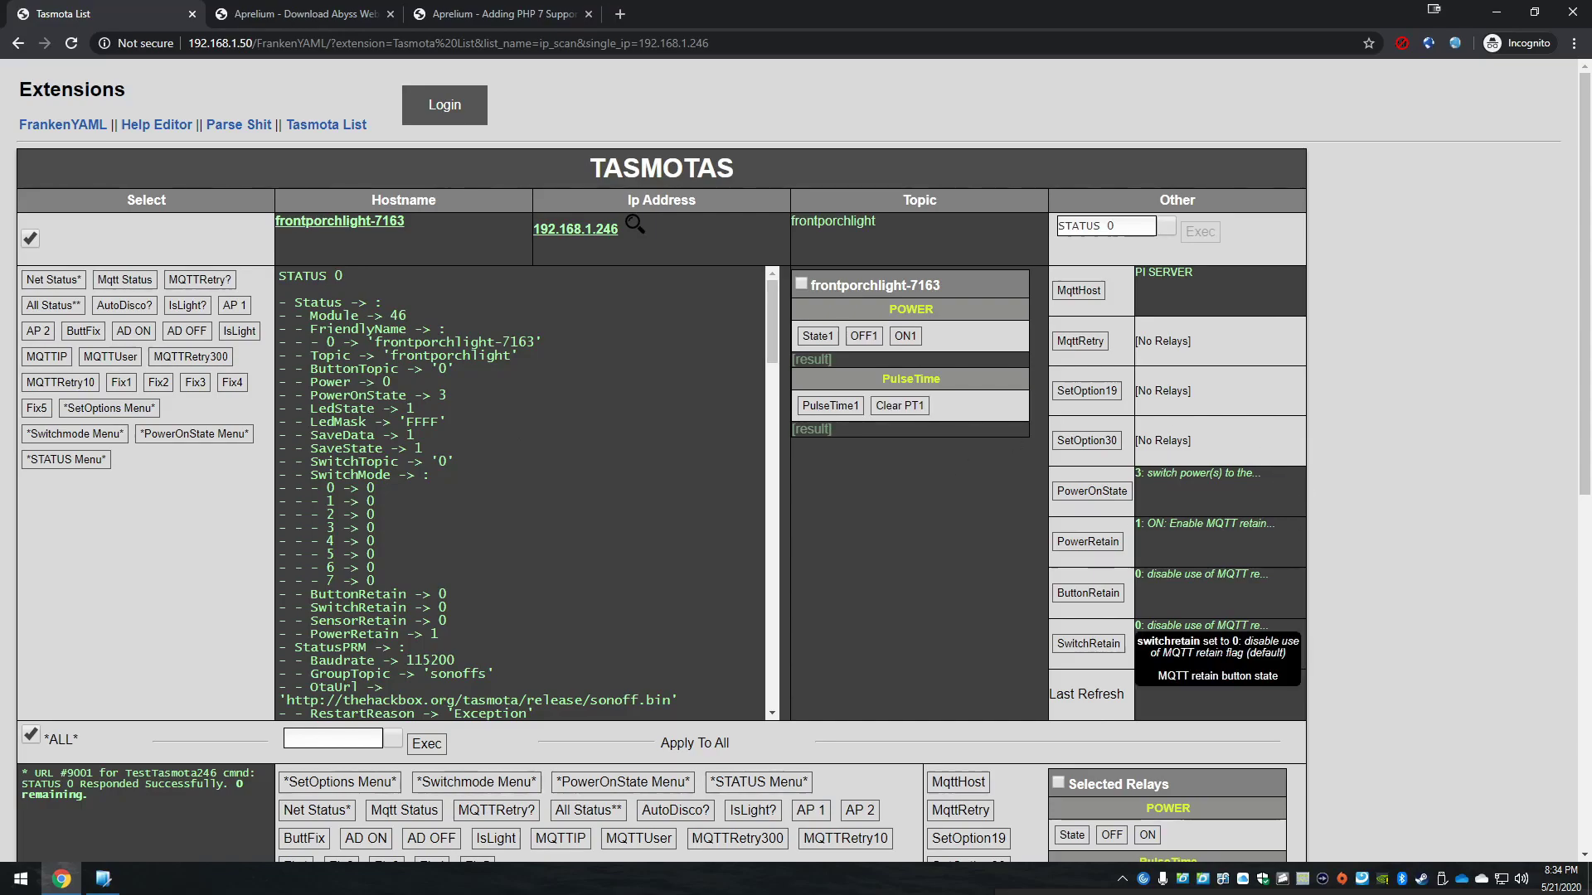
# Switch the browser to Aprelium's Abyss Web Server X1 download page, showing version 2.12.1
pyautogui.scroll(-1, 1396, 701)
pyautogui.scroll(1, 1396, 701)
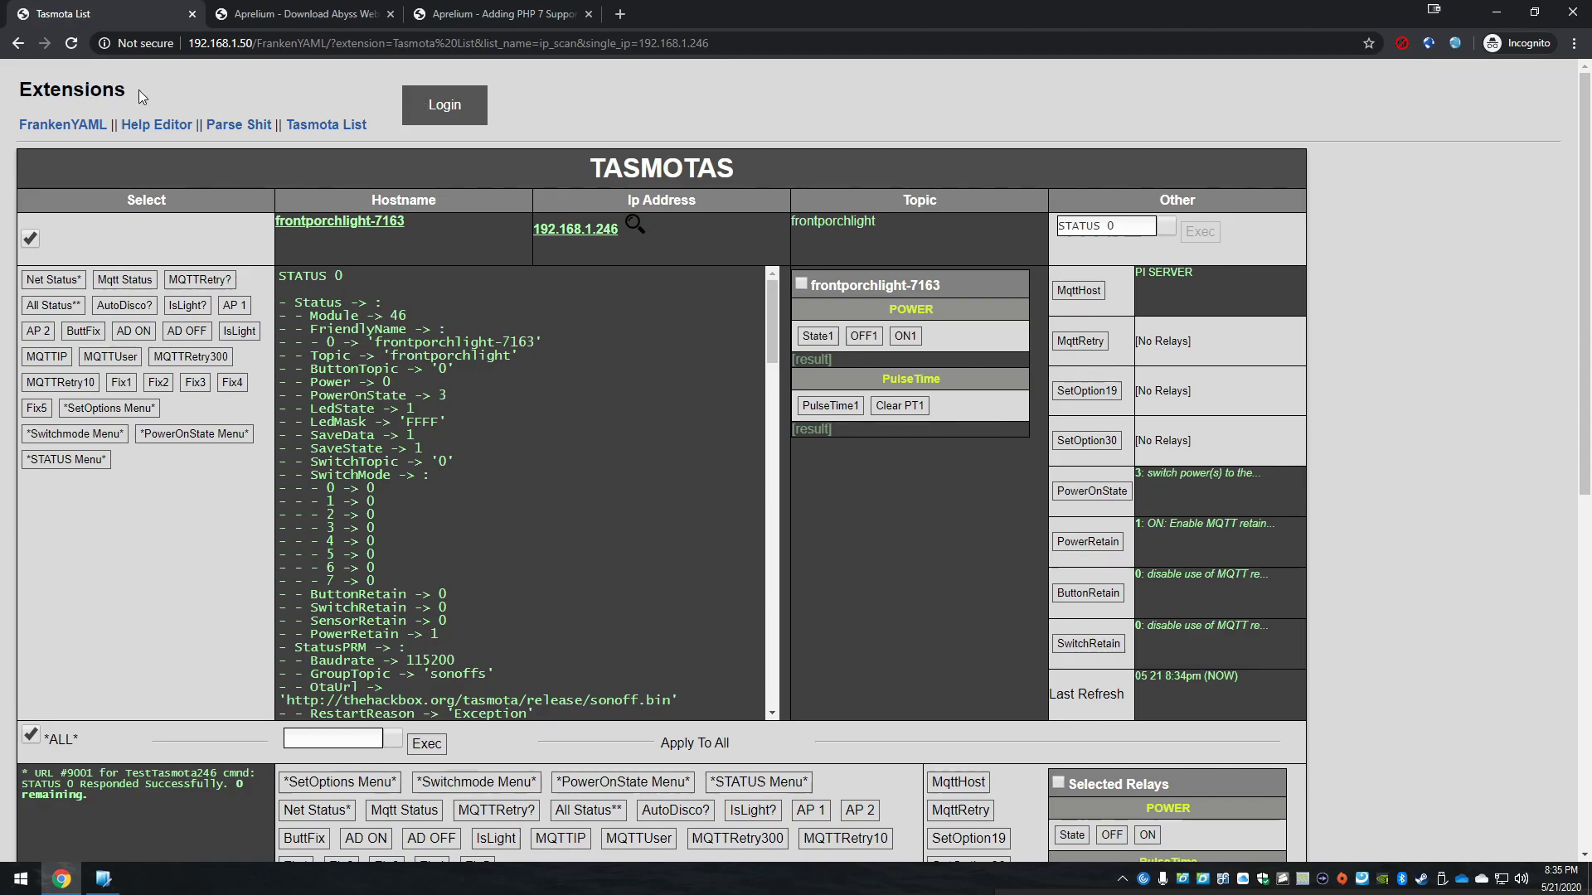
pyautogui.moveTo(138, 89)
pyautogui.mouseDown()
pyautogui.moveTo(62, 91)
pyautogui.moveTo(147, 95)
pyautogui.mouseUp()
# Look over the Abyss Web Server download page, highlighting its Download header and title
pyautogui.click(306, 18)
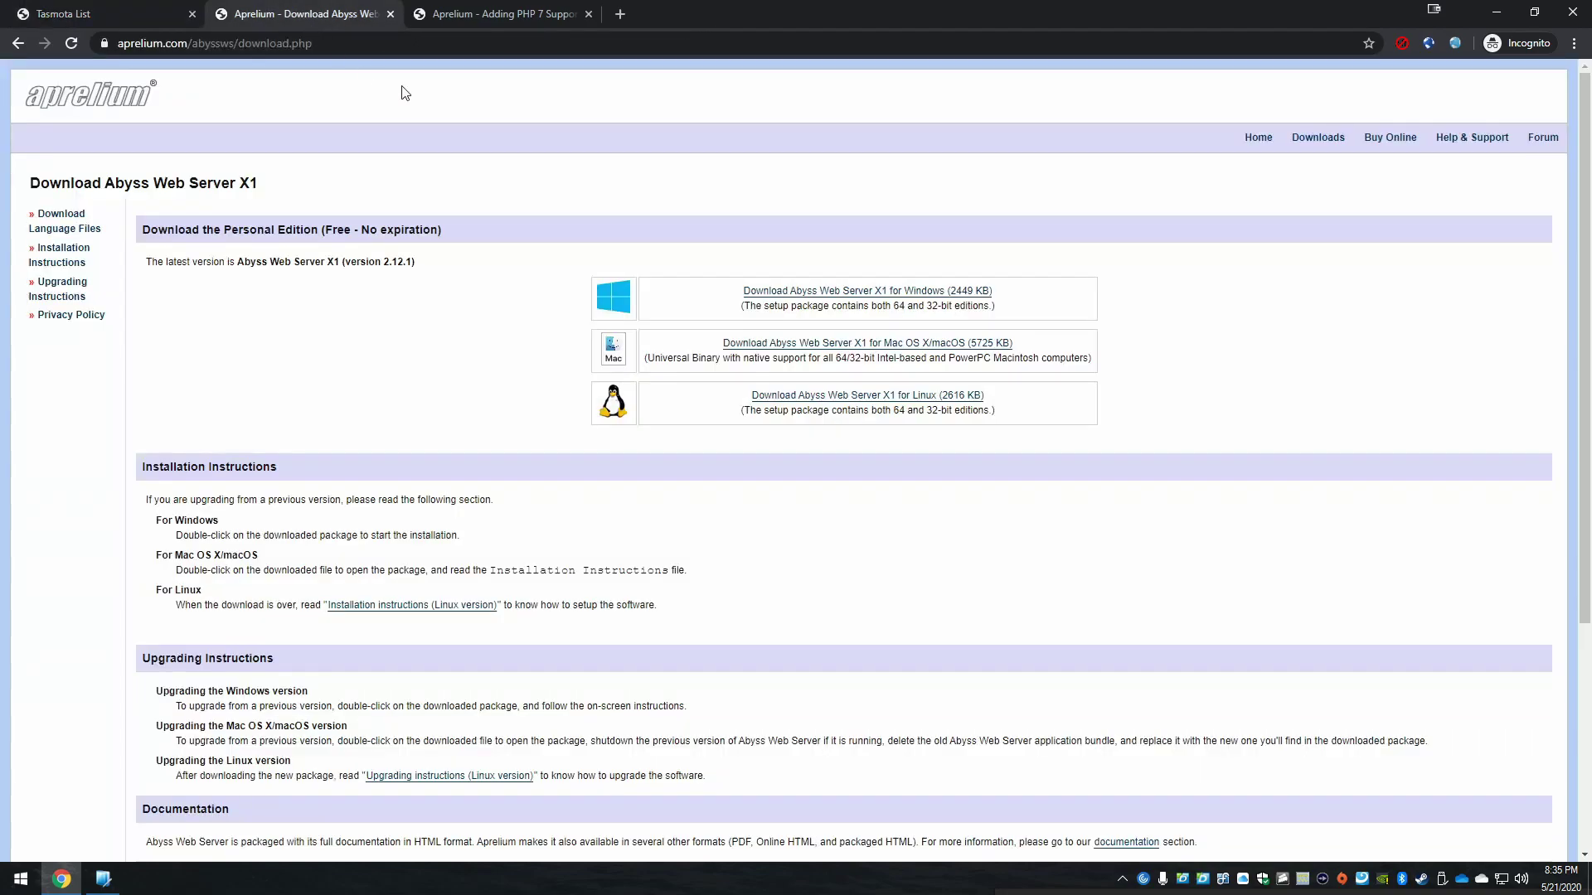
pyautogui.doubleClick(170, 230)
pyautogui.click(122, 202)
pyautogui.doubleClick(126, 182)
# Switch to the 'Adding PHP 7 Support On Windows' page and highlight the 32-bit download line
pyautogui.click(521, 19)
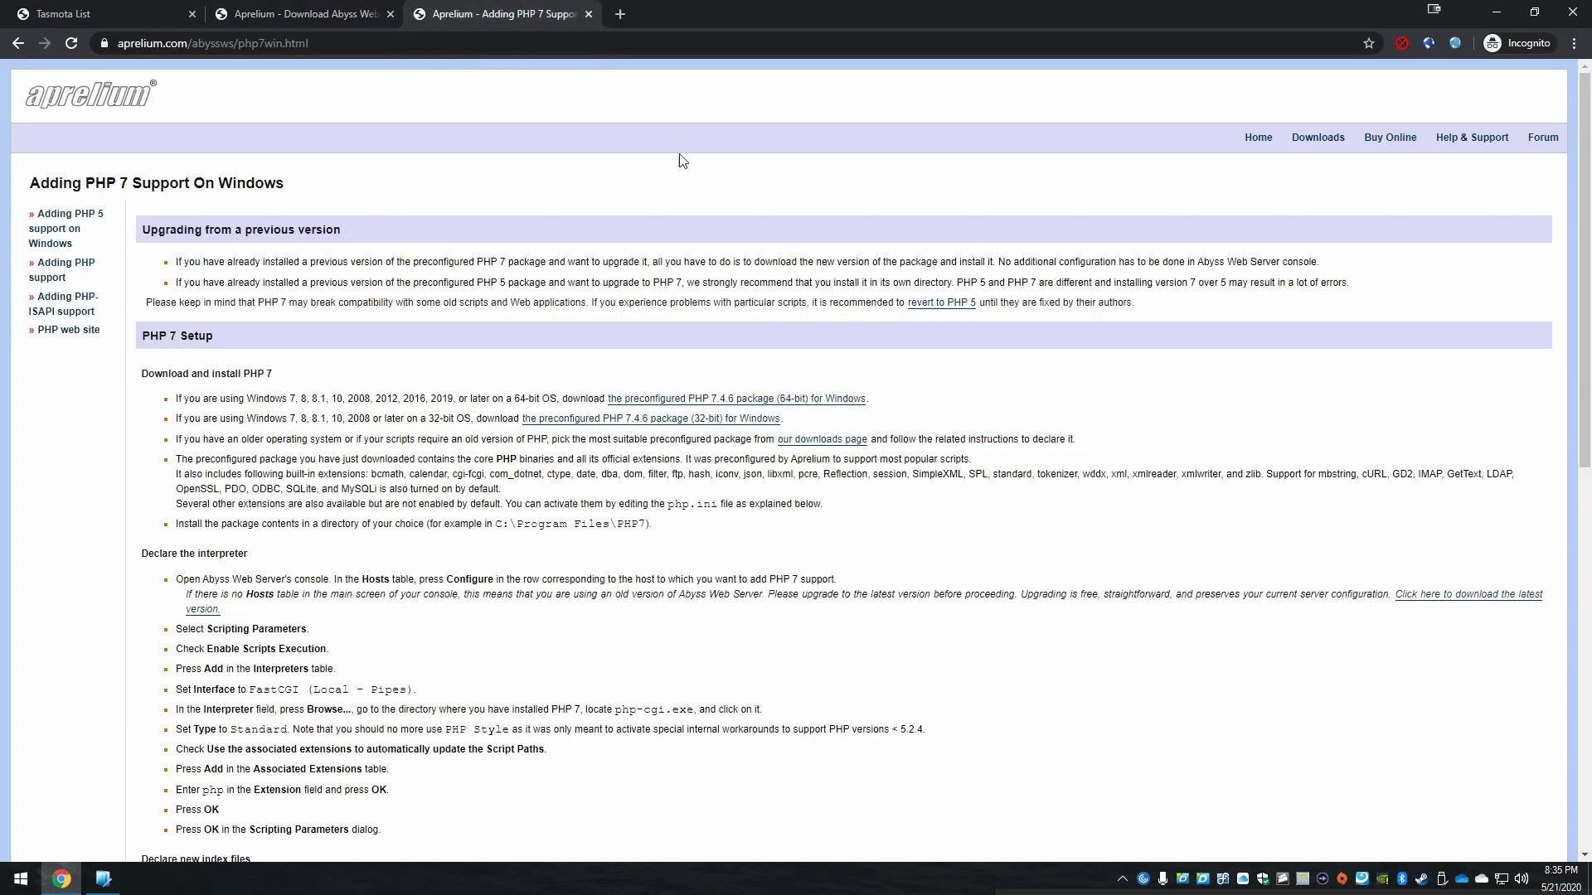
pyautogui.doubleClick(351, 418)
pyautogui.click(394, 349)
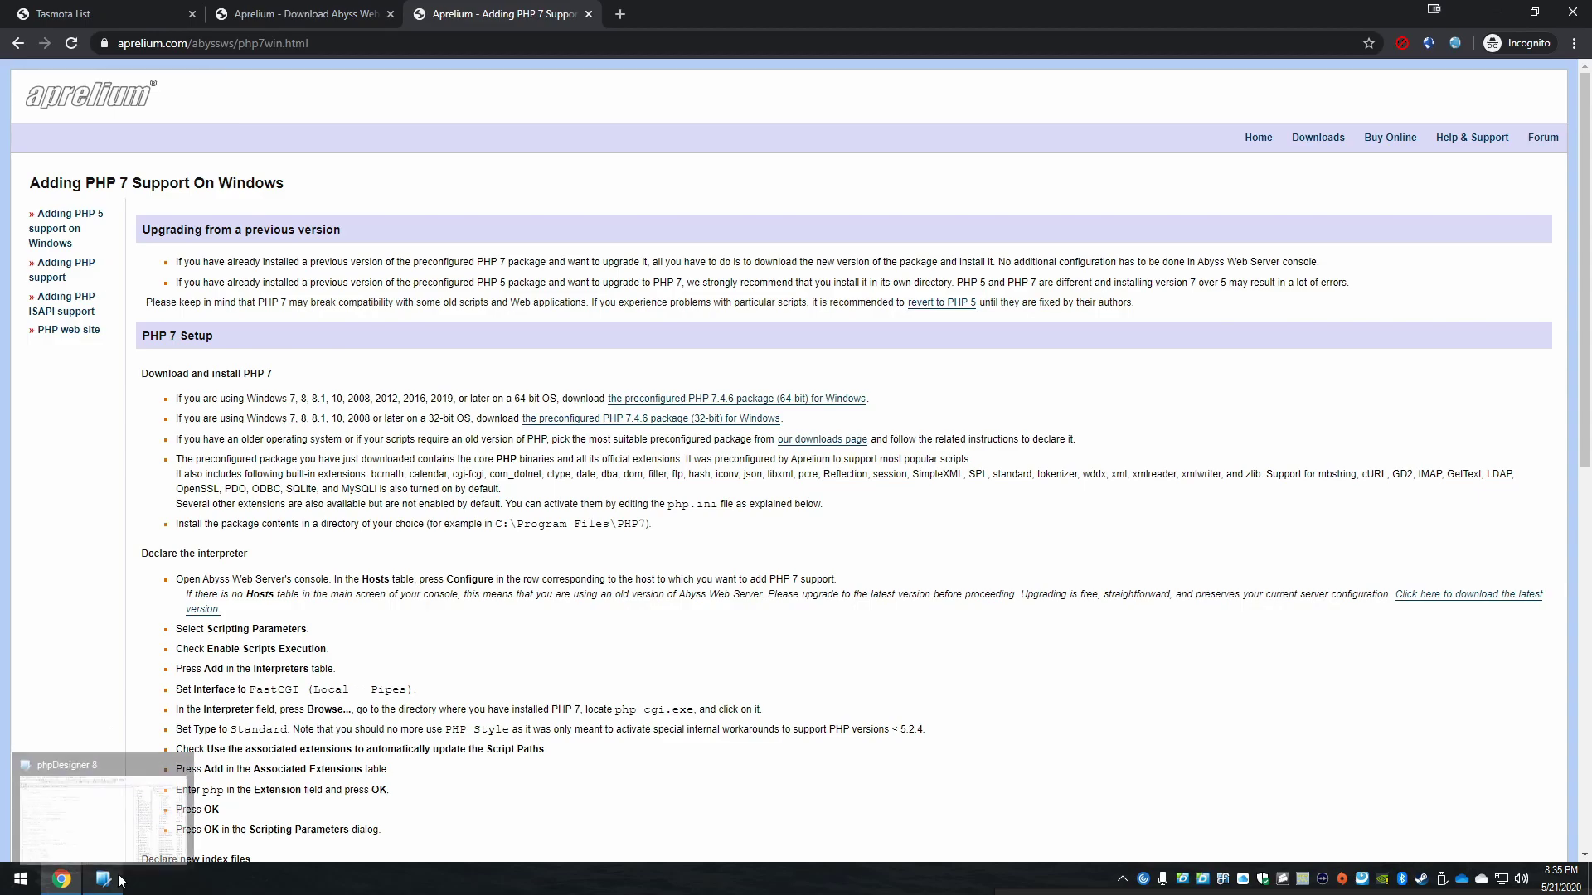
# Widen phpDesigner 8's project file panel to reveal file dates, then return to Chrome
pyautogui.click(163, 829)
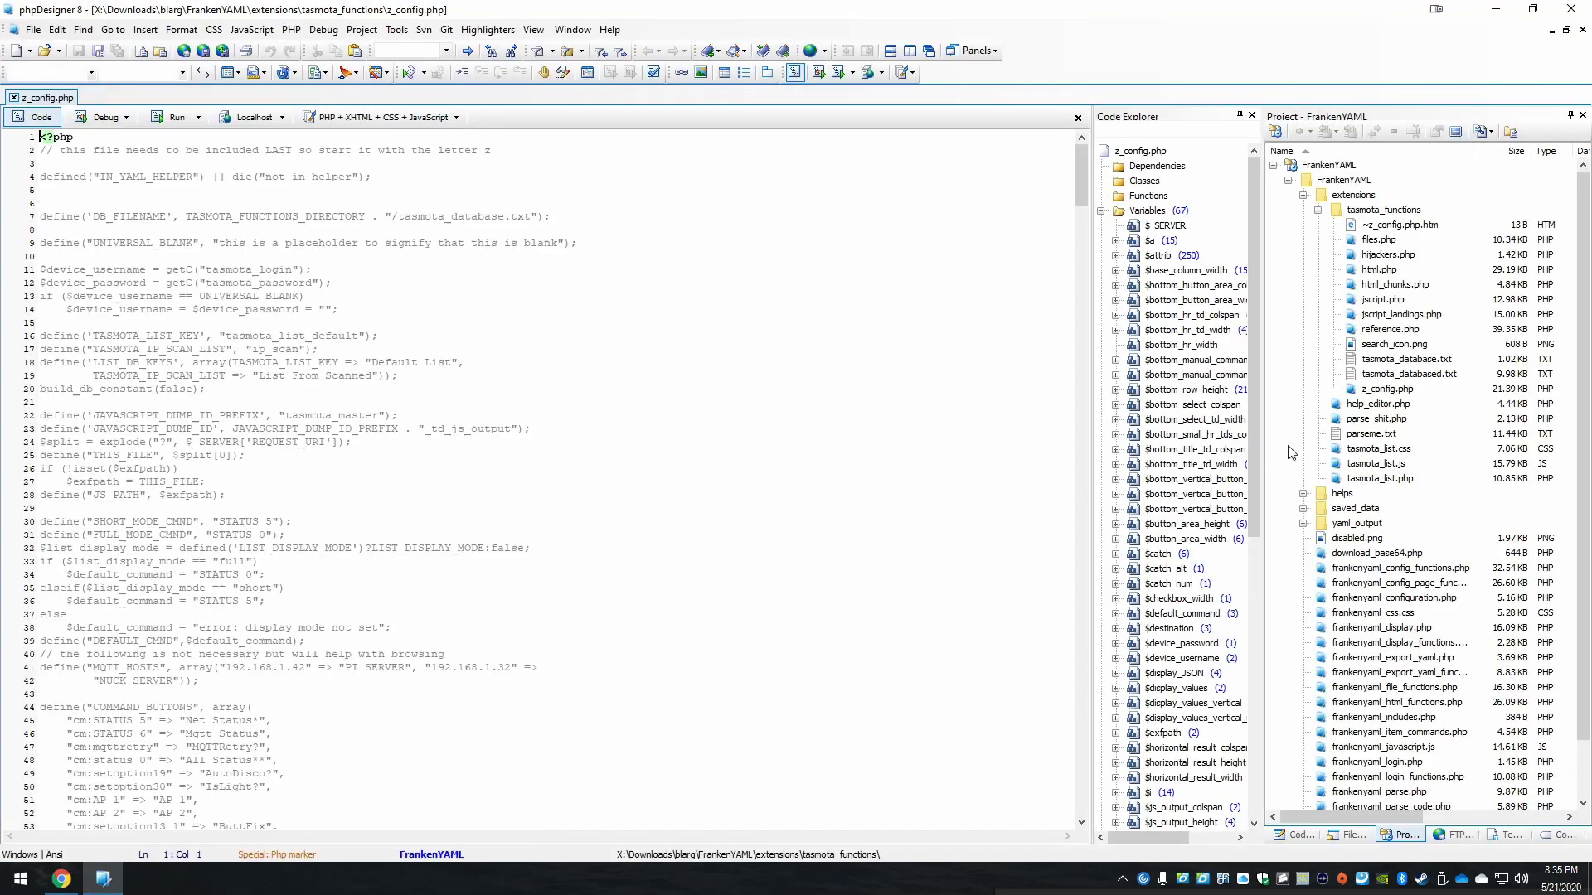
pyautogui.moveTo(1186, 434); pyautogui.dragTo(1153, 438)
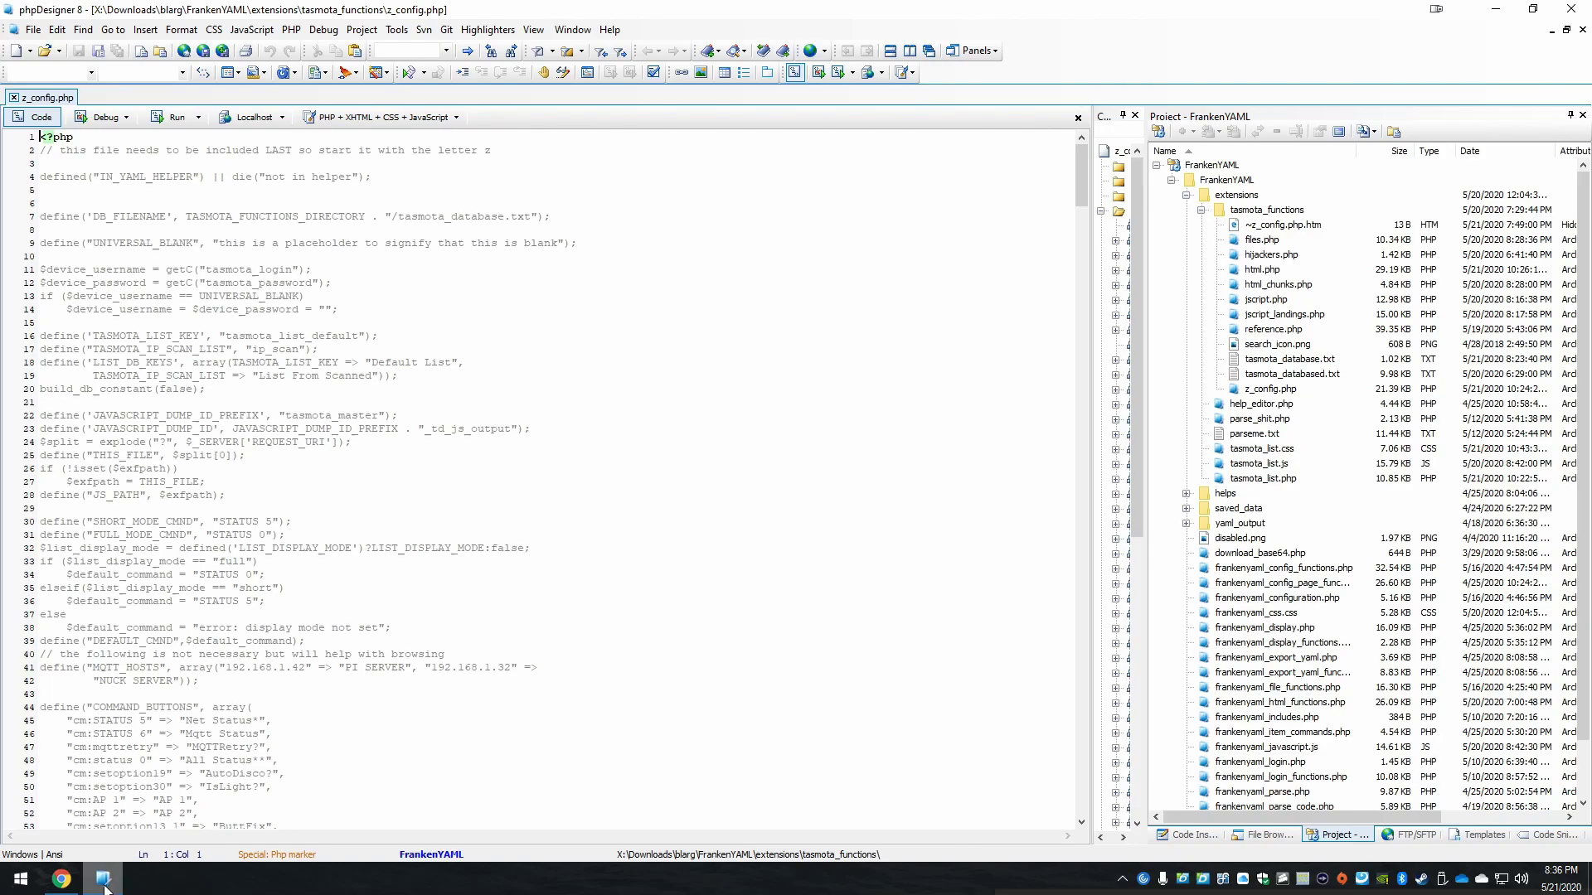
pyautogui.click(61, 879)
# Switch back to the Tasmota List front porch light page
pyautogui.hotkey('ctrl', 'shift', 'Tab')
pyautogui.hotkey('ctrl', 'shift', 'Tab')
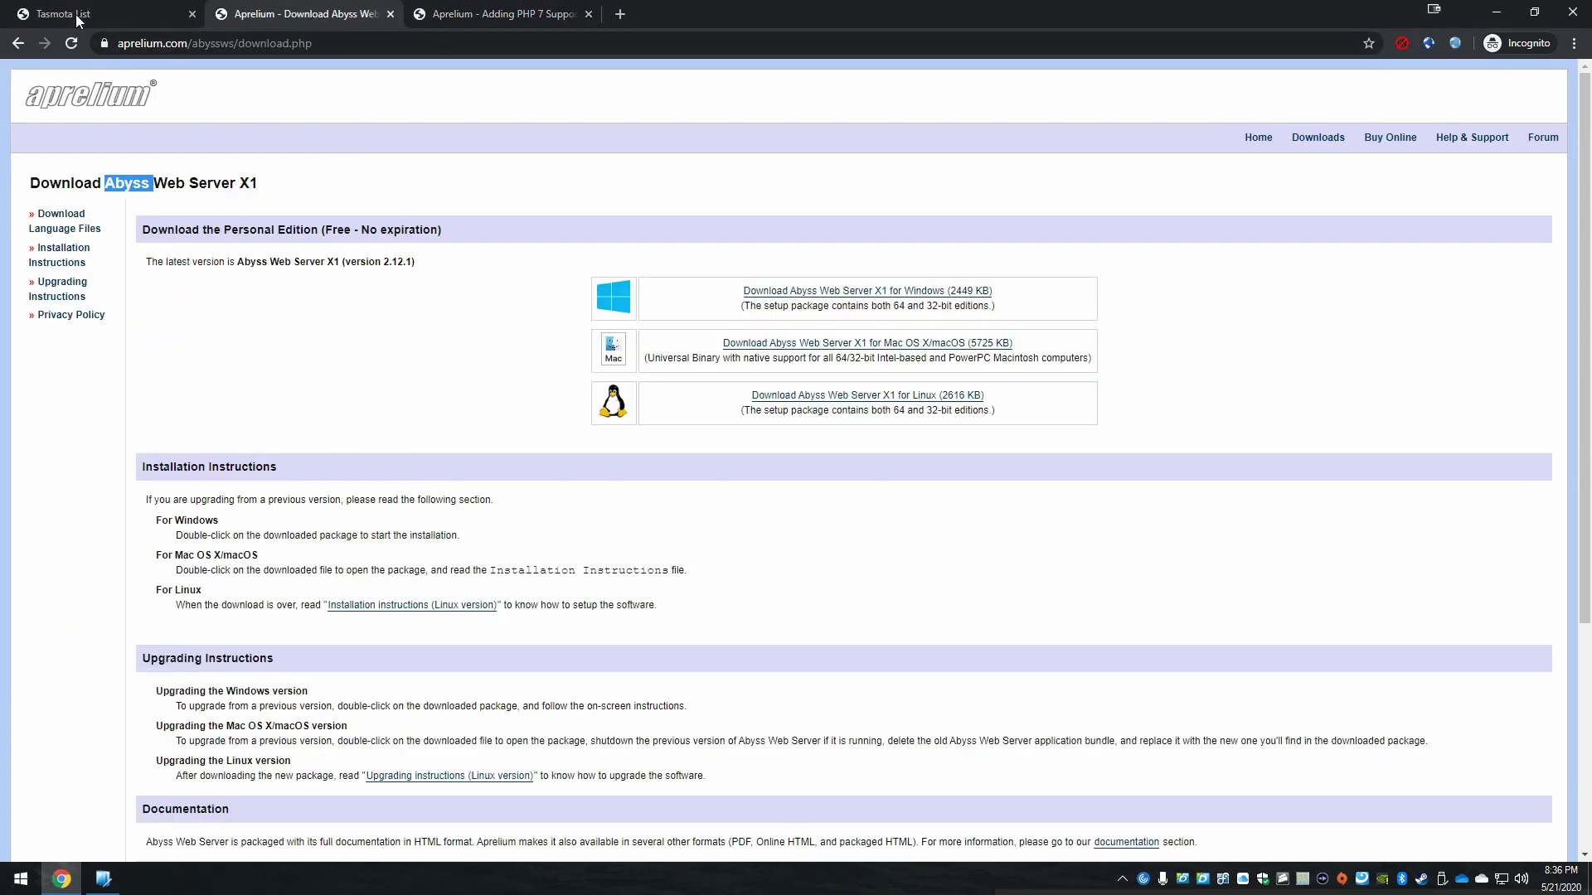
pyautogui.click(260, 47)
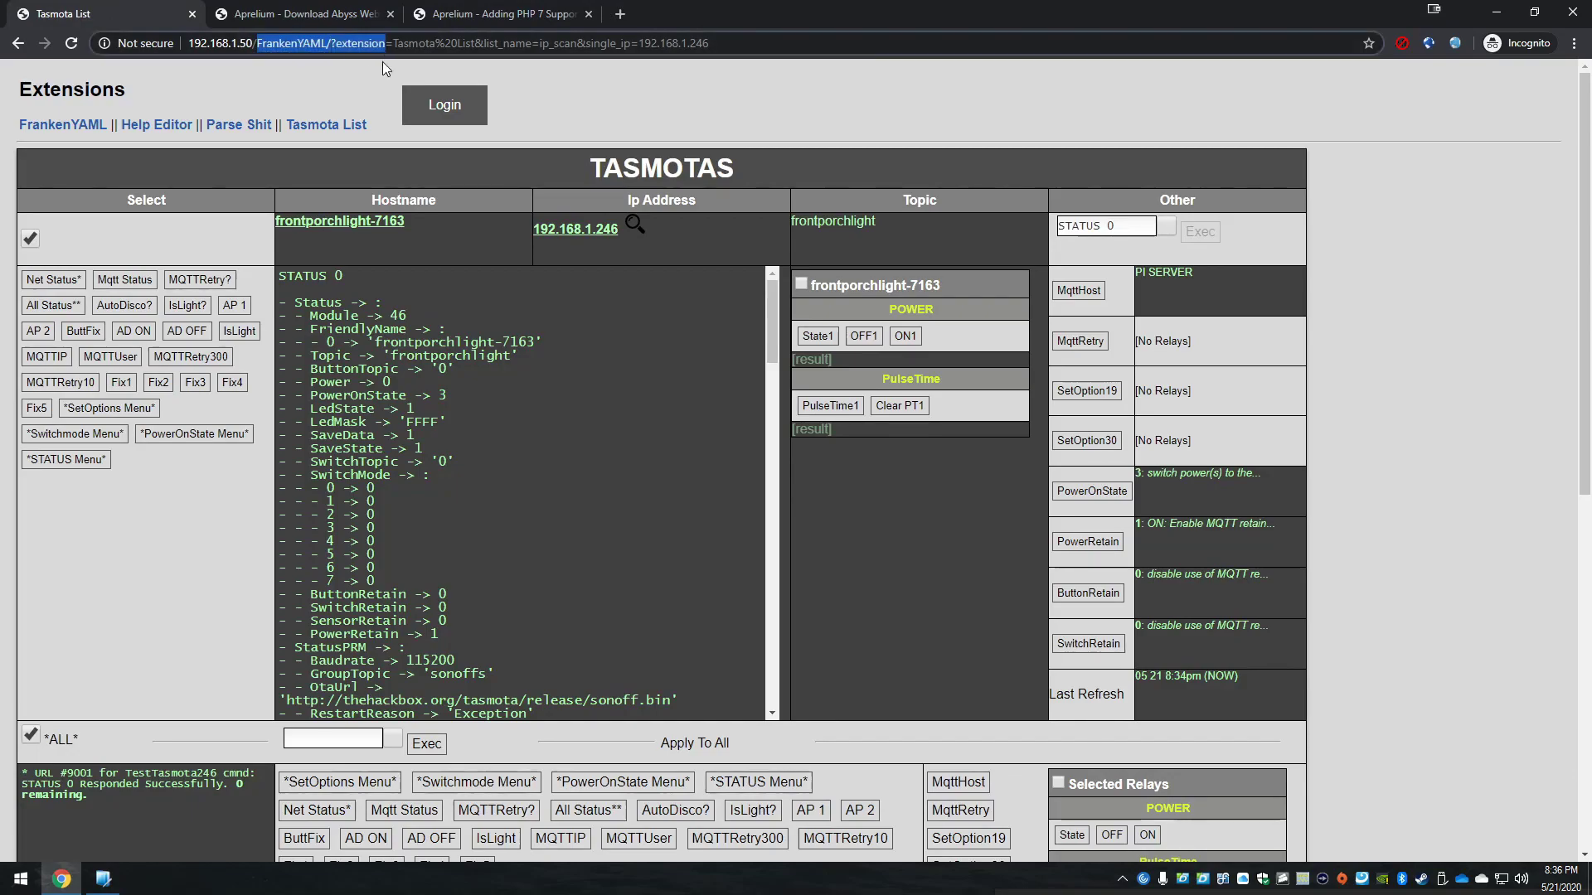
pyautogui.moveTo(370, 126); pyautogui.dragTo(289, 81)
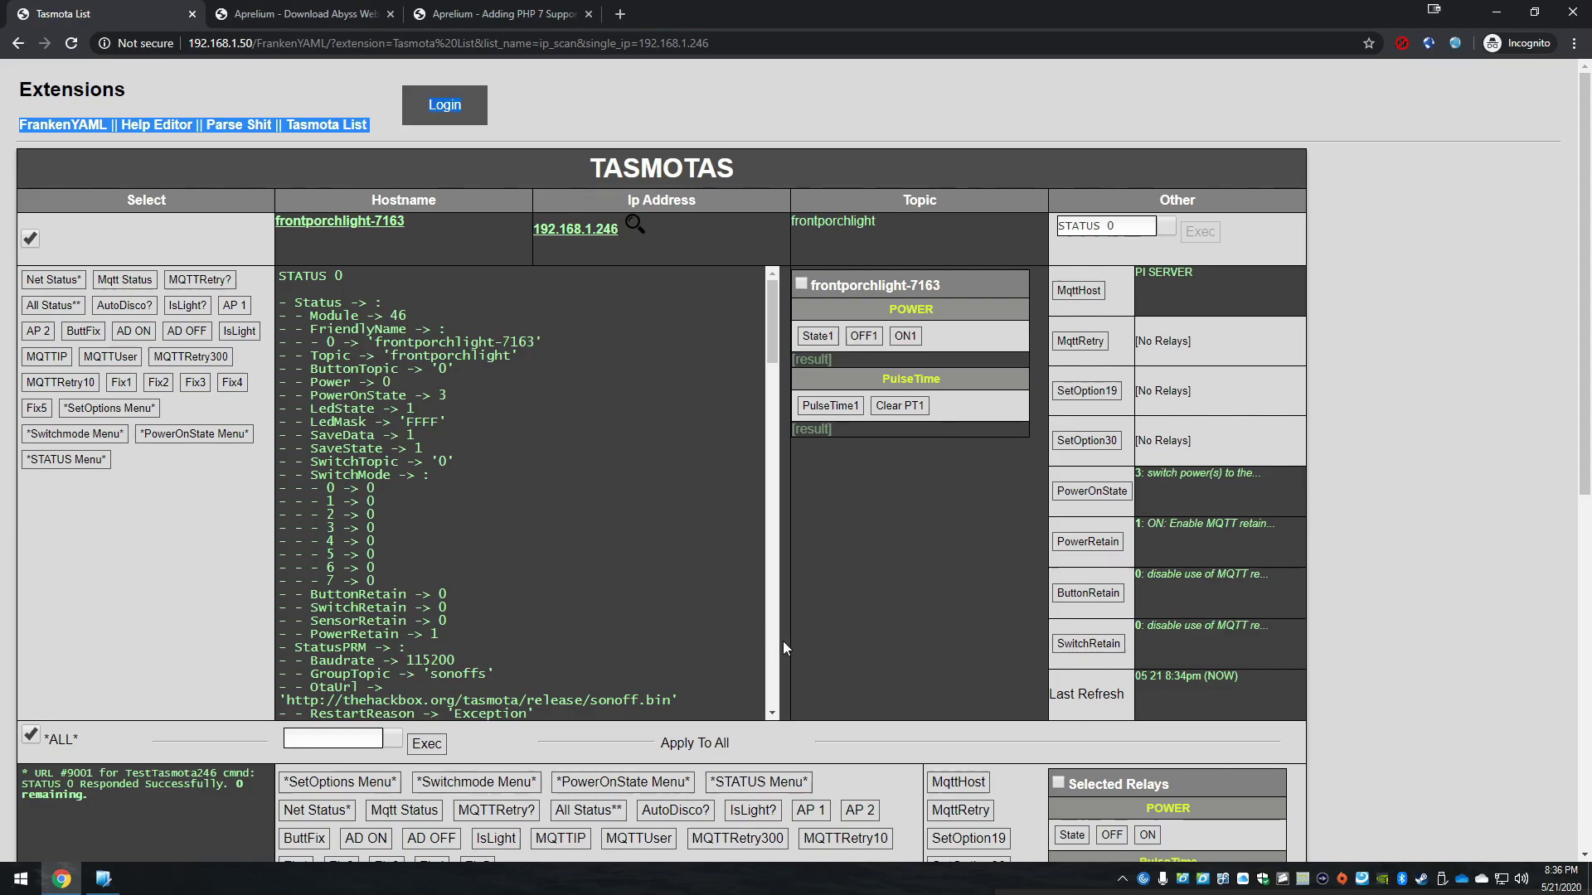
# Look over the Apply To All command box and its suggestions, then start a new browser tab
pyautogui.click(353, 738)
pyautogui.click(432, 665)
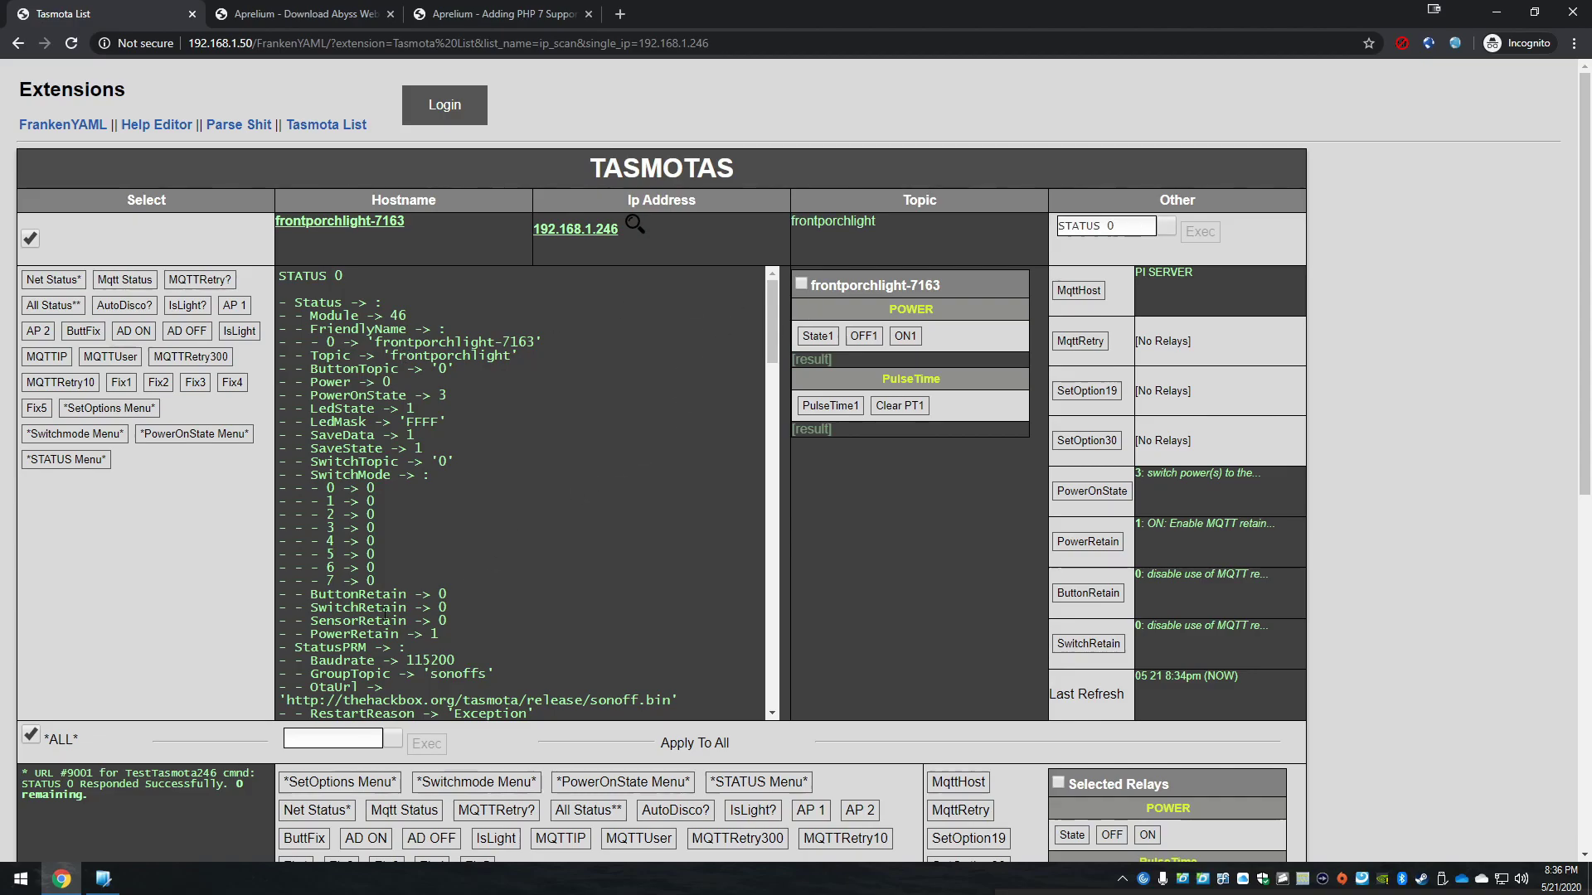
pyautogui.click(339, 735)
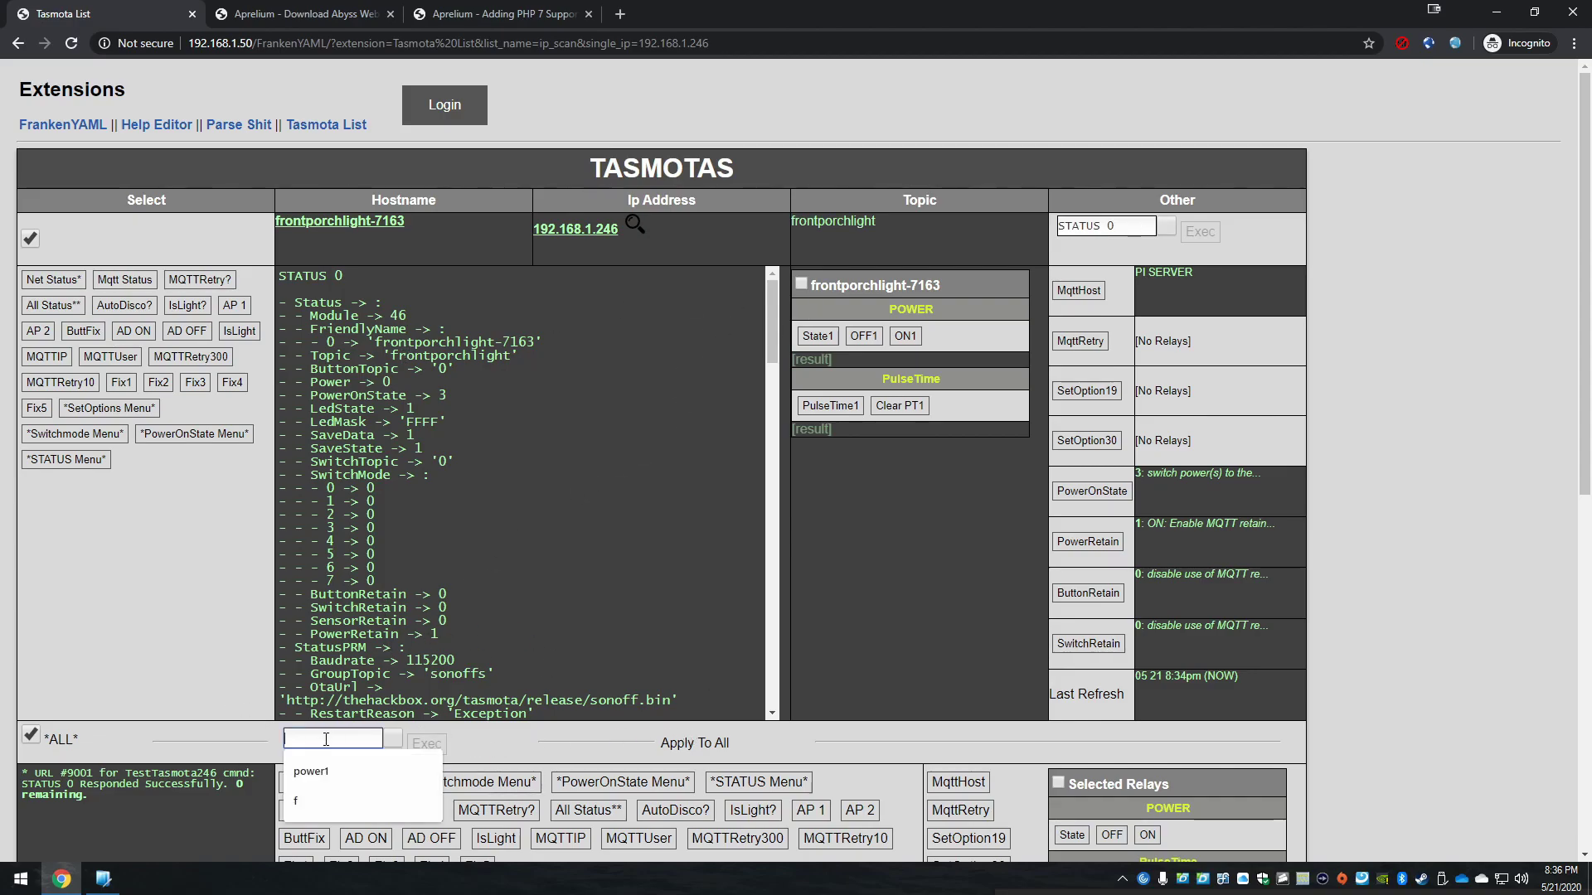
pyautogui.click(615, 740)
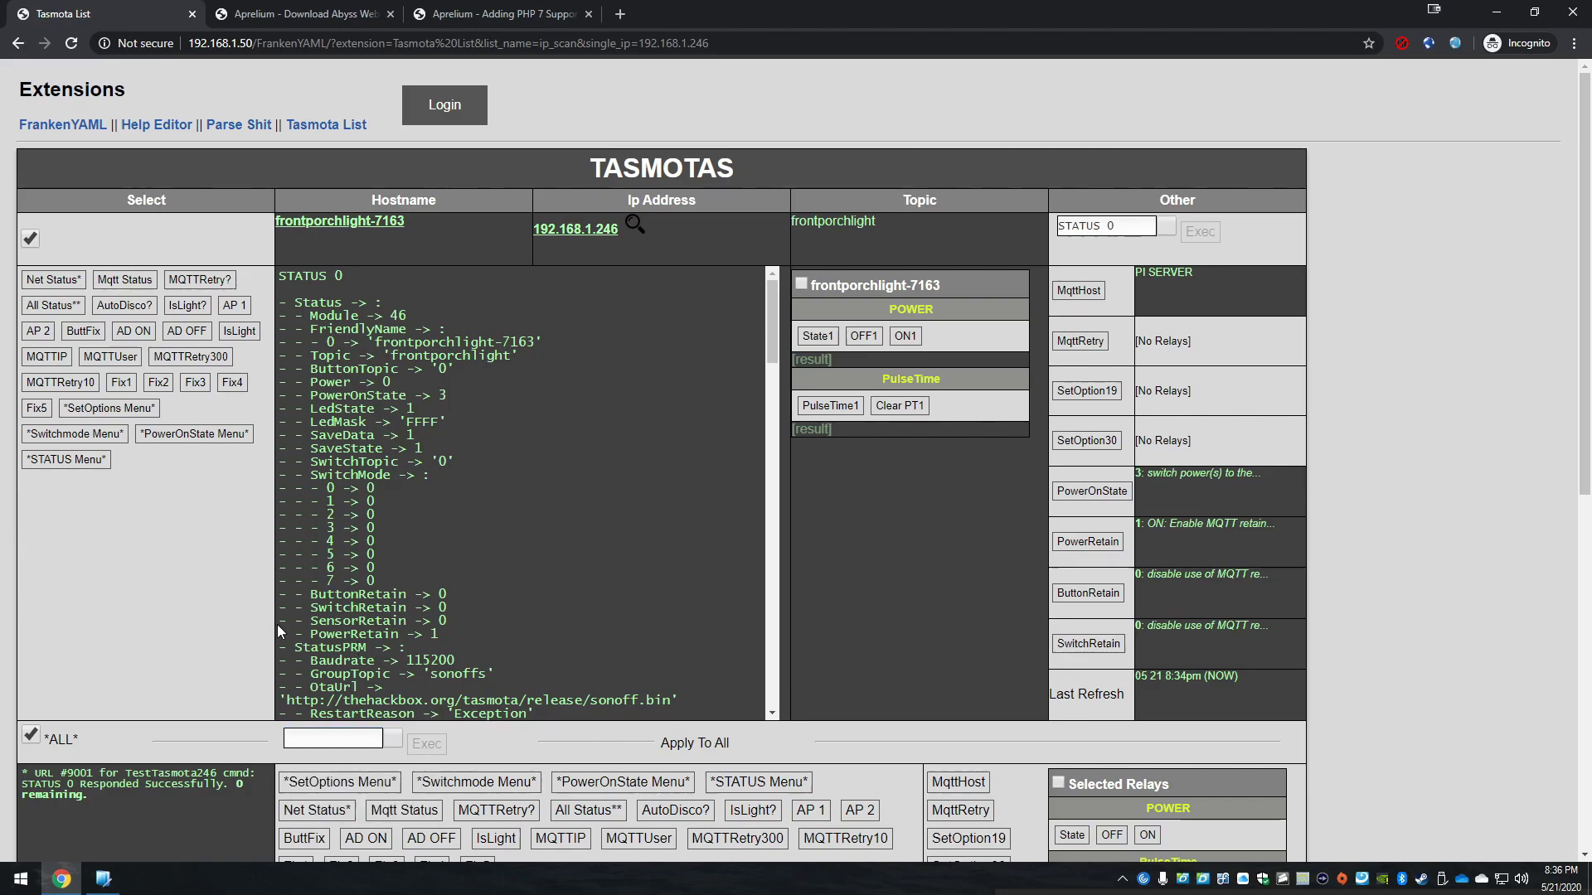
pyautogui.click(624, 17)
# Load the Tasmota documentation and go through Components to the Commands reference page
pyautogui.write('tasmota.github.io/docs/')
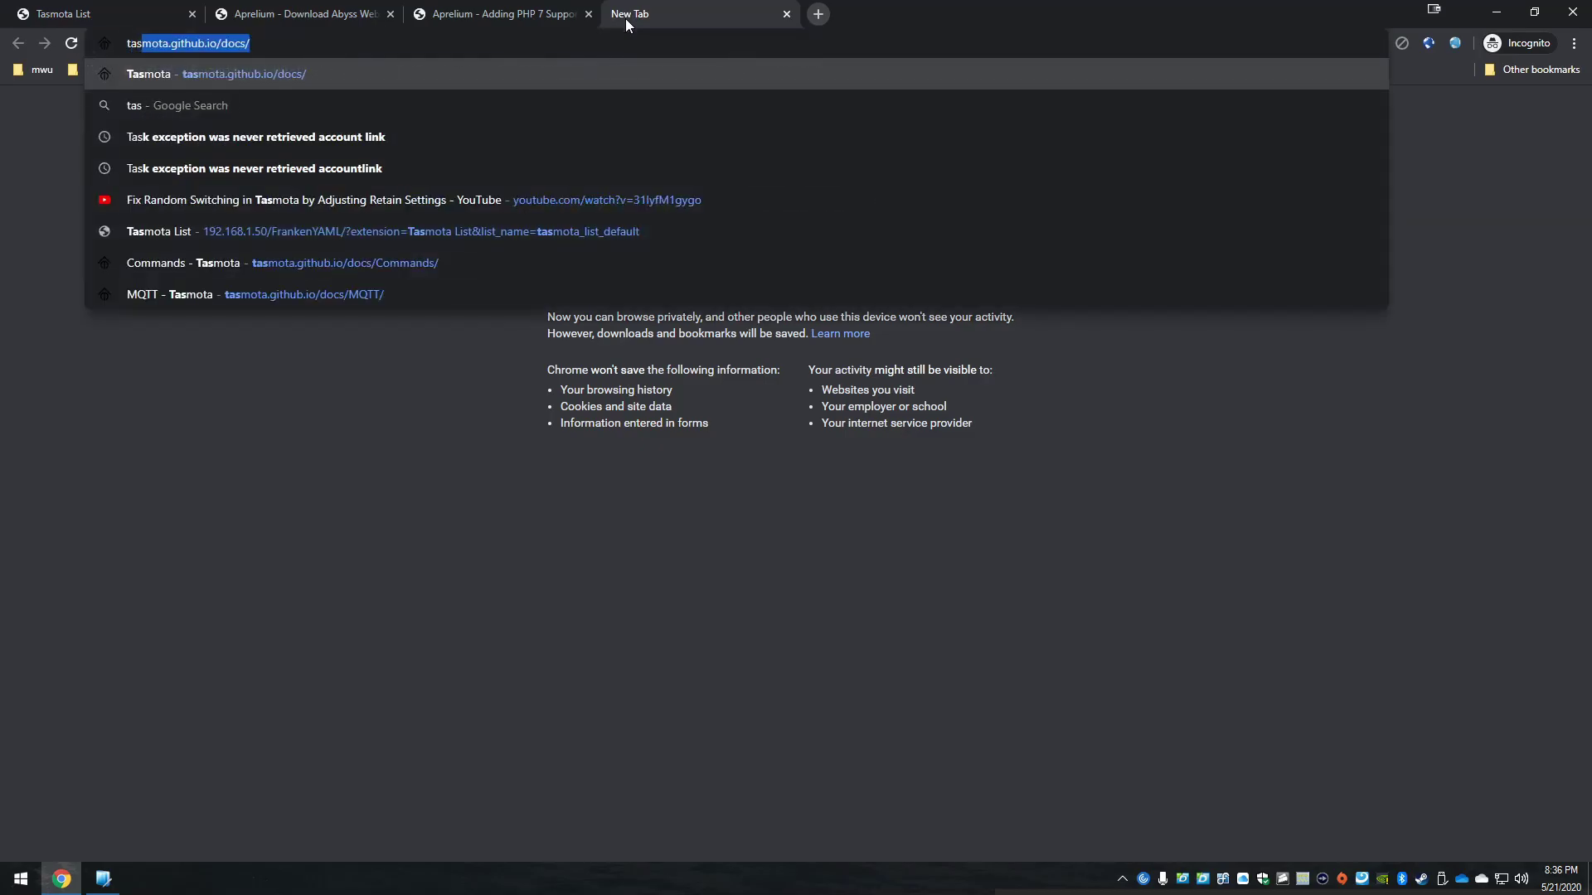
pyautogui.press('Return')
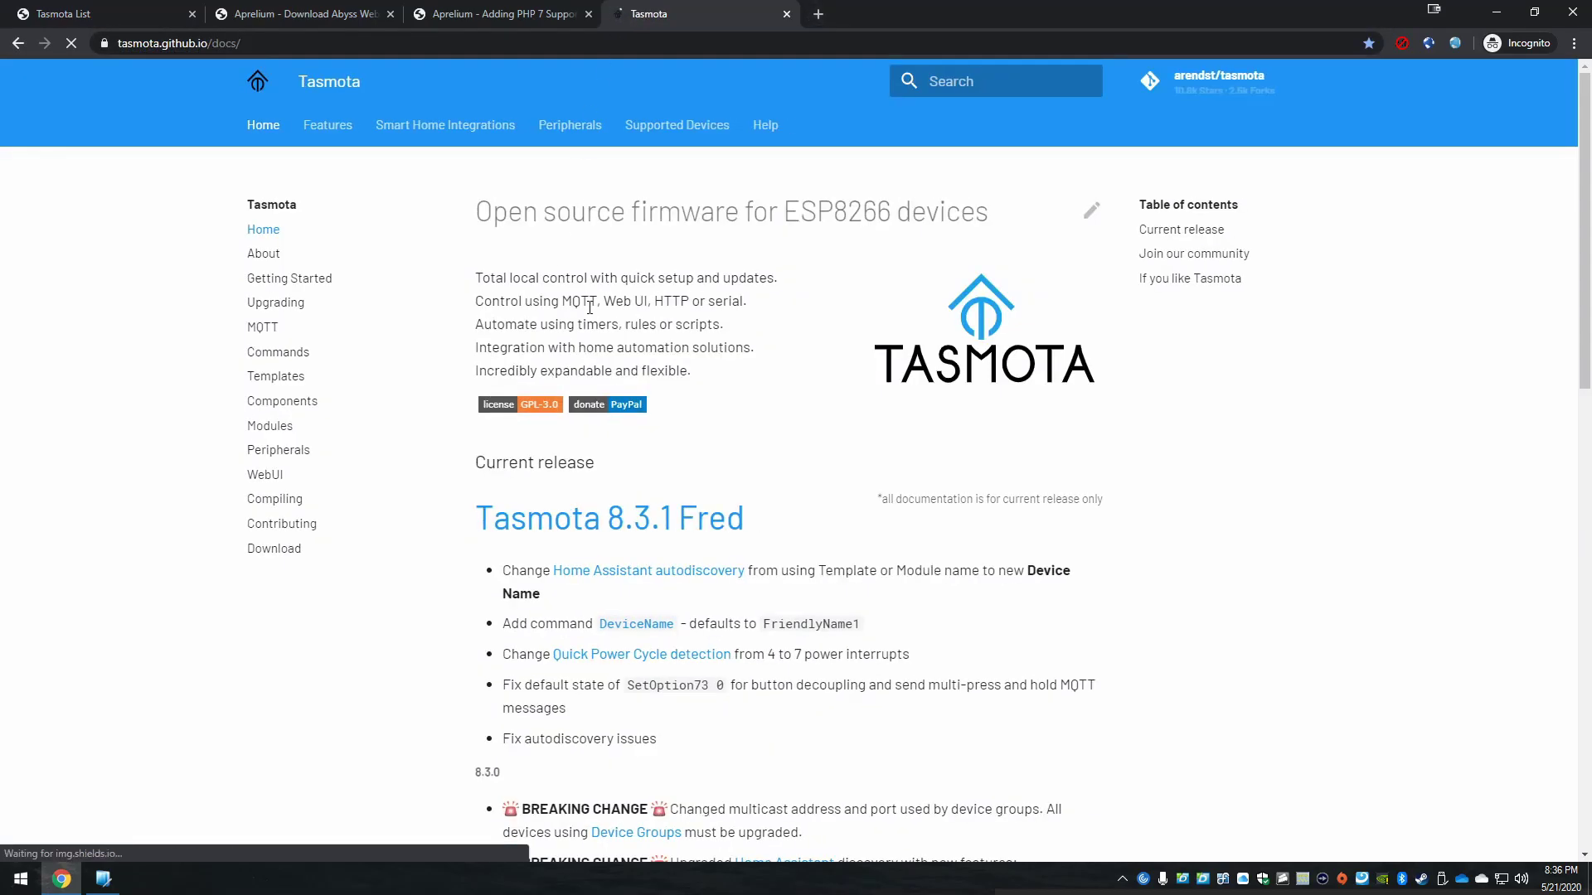
pyautogui.click(305, 401)
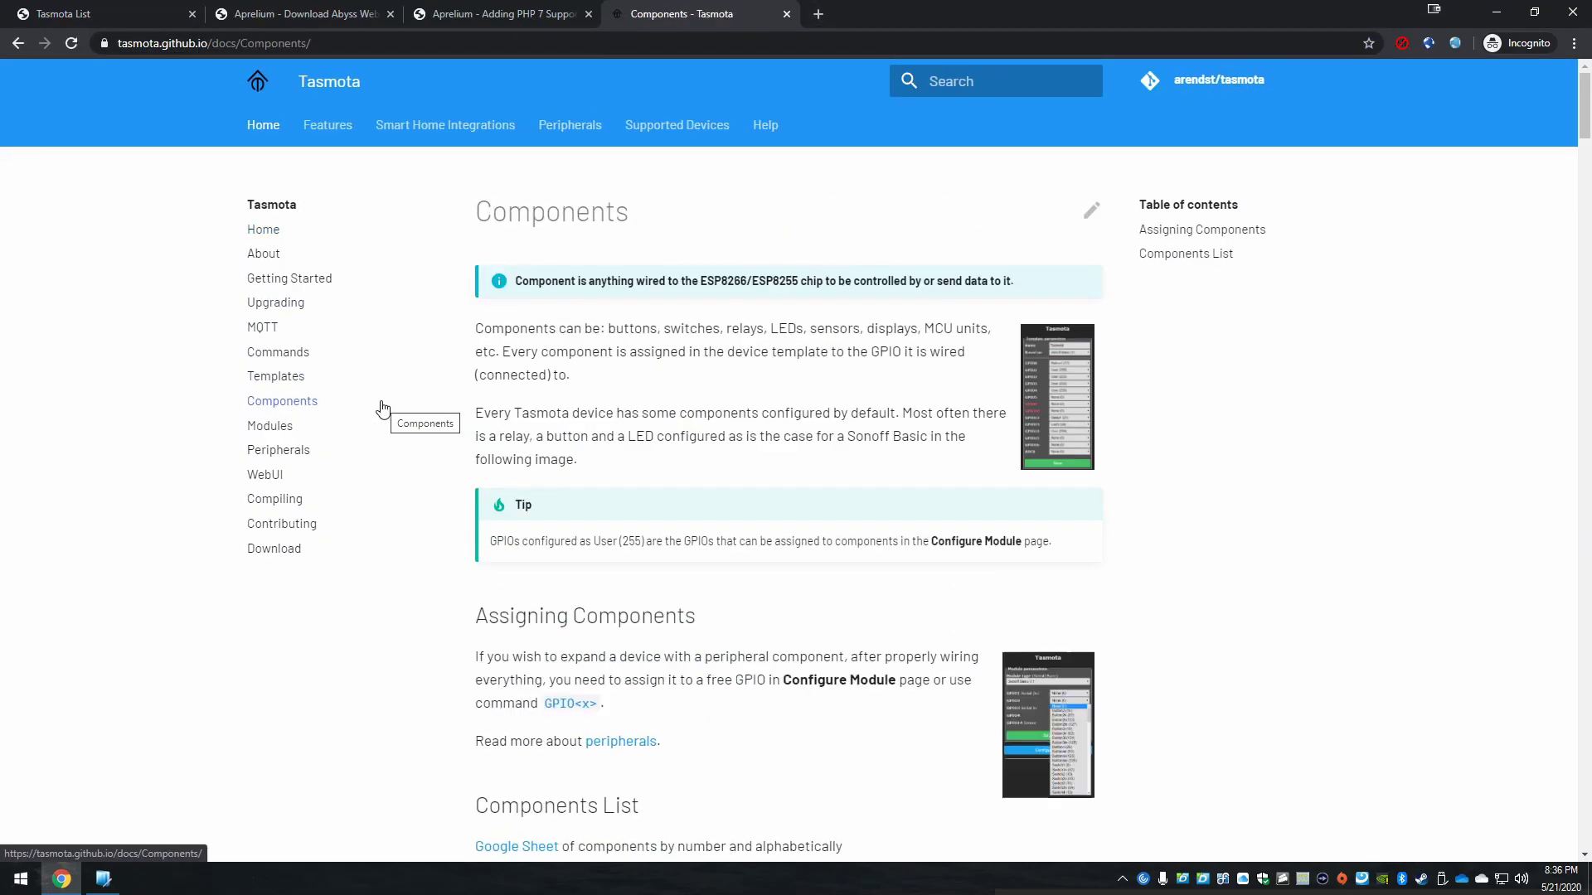
pyautogui.click(284, 353)
pyautogui.scroll(-2, 717, 577)
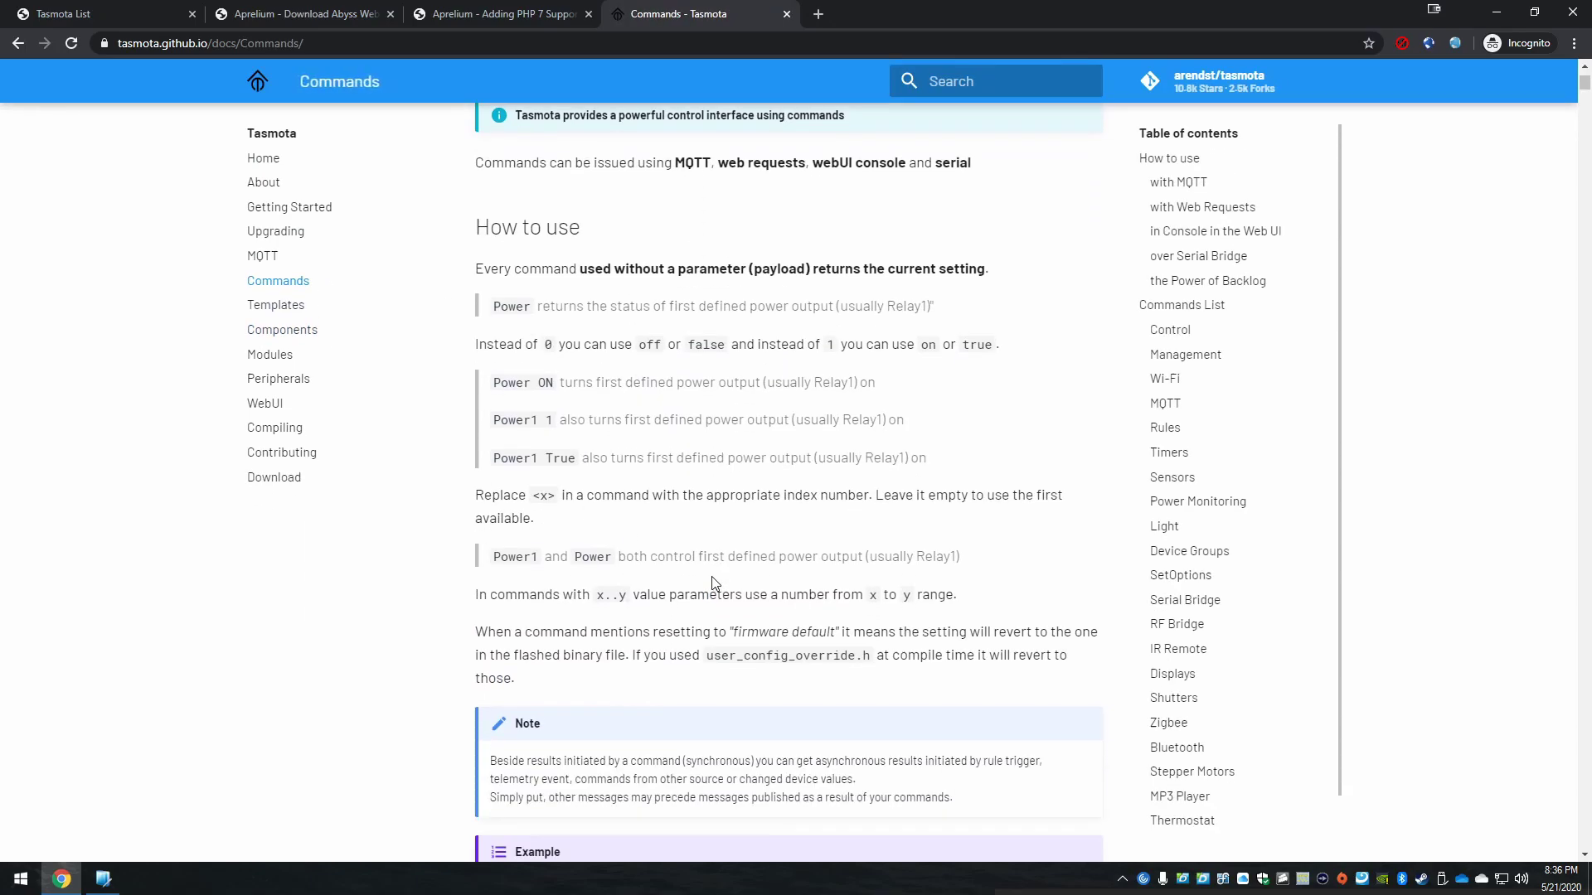
pyautogui.scroll(3, 717, 577)
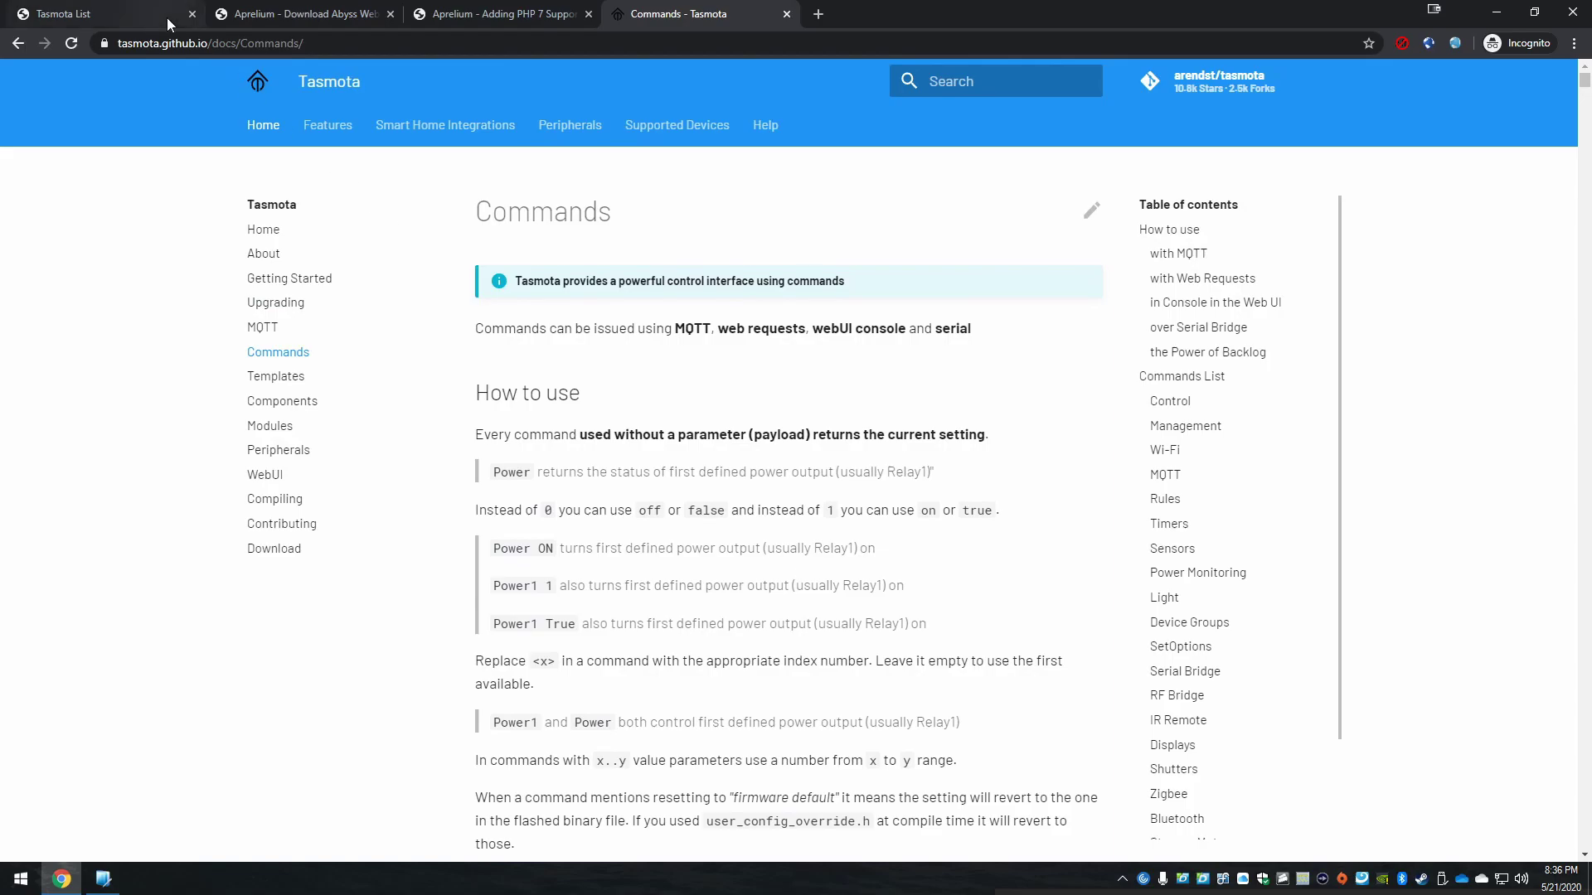
# Return to Tasmota List's front porch light page with its STATUS 0 output
pyautogui.click(127, 17)
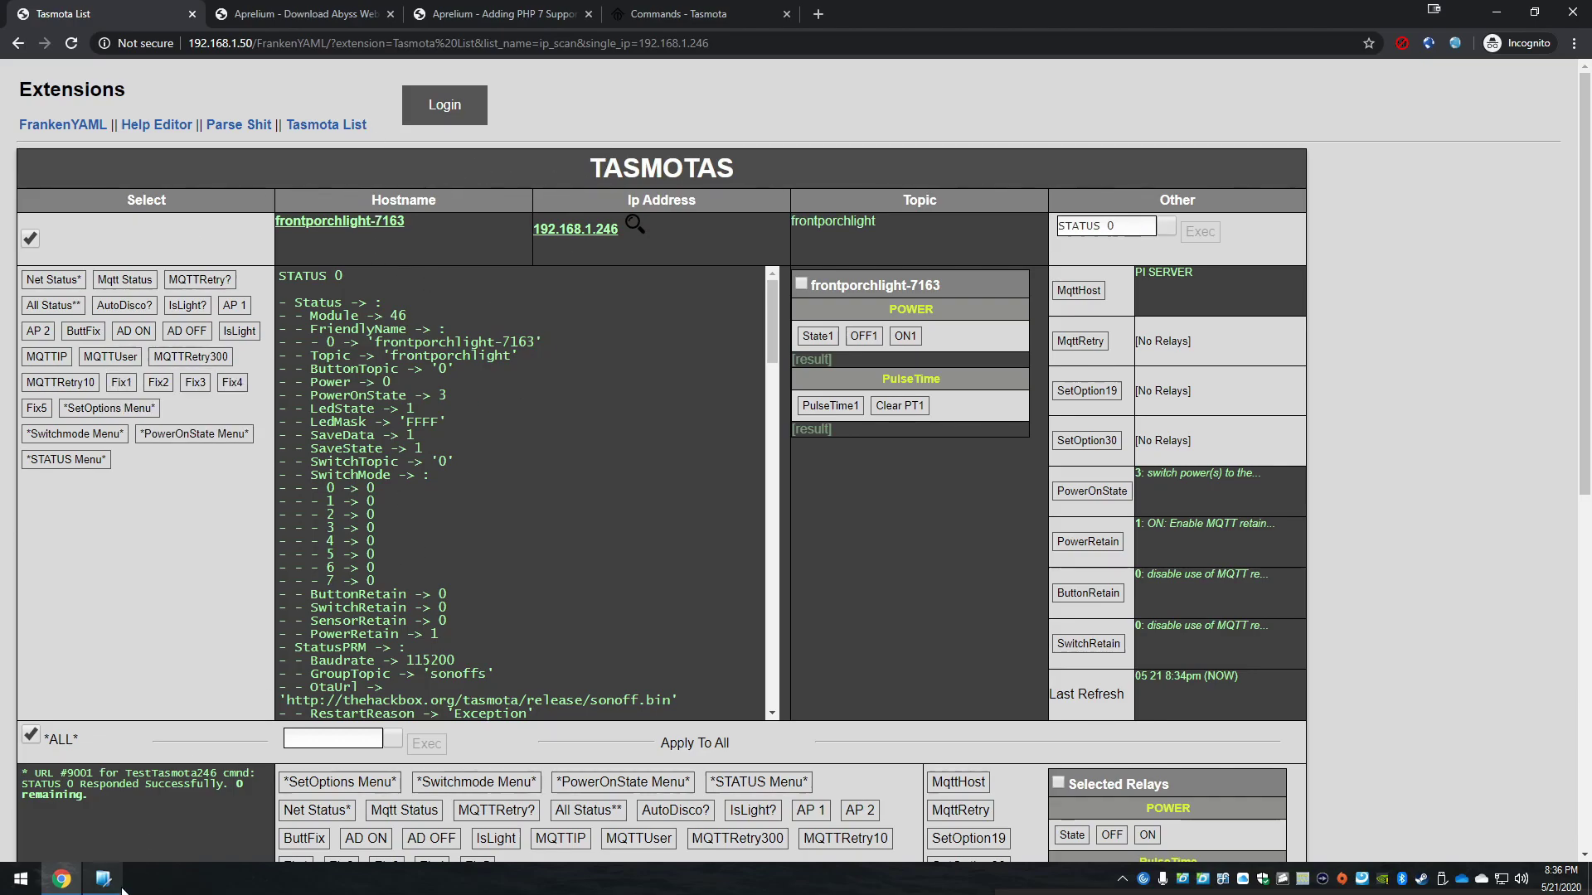
# Open z_config.php from the project files in phpDesigner 8
pyautogui.hotkey('alt', 'Tab')
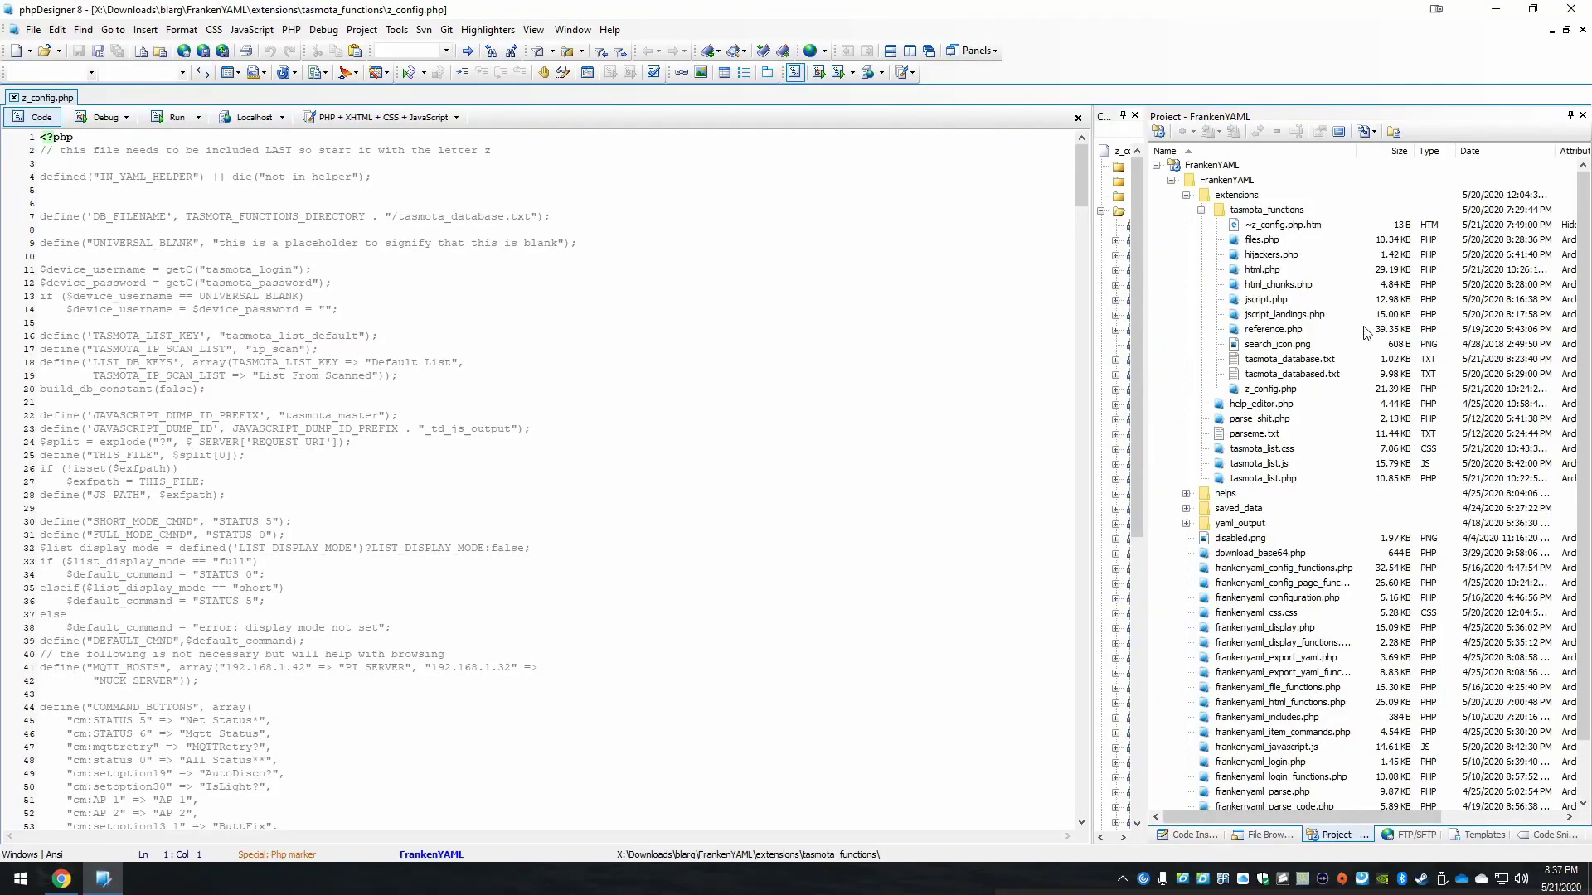
pyautogui.click(1264, 392)
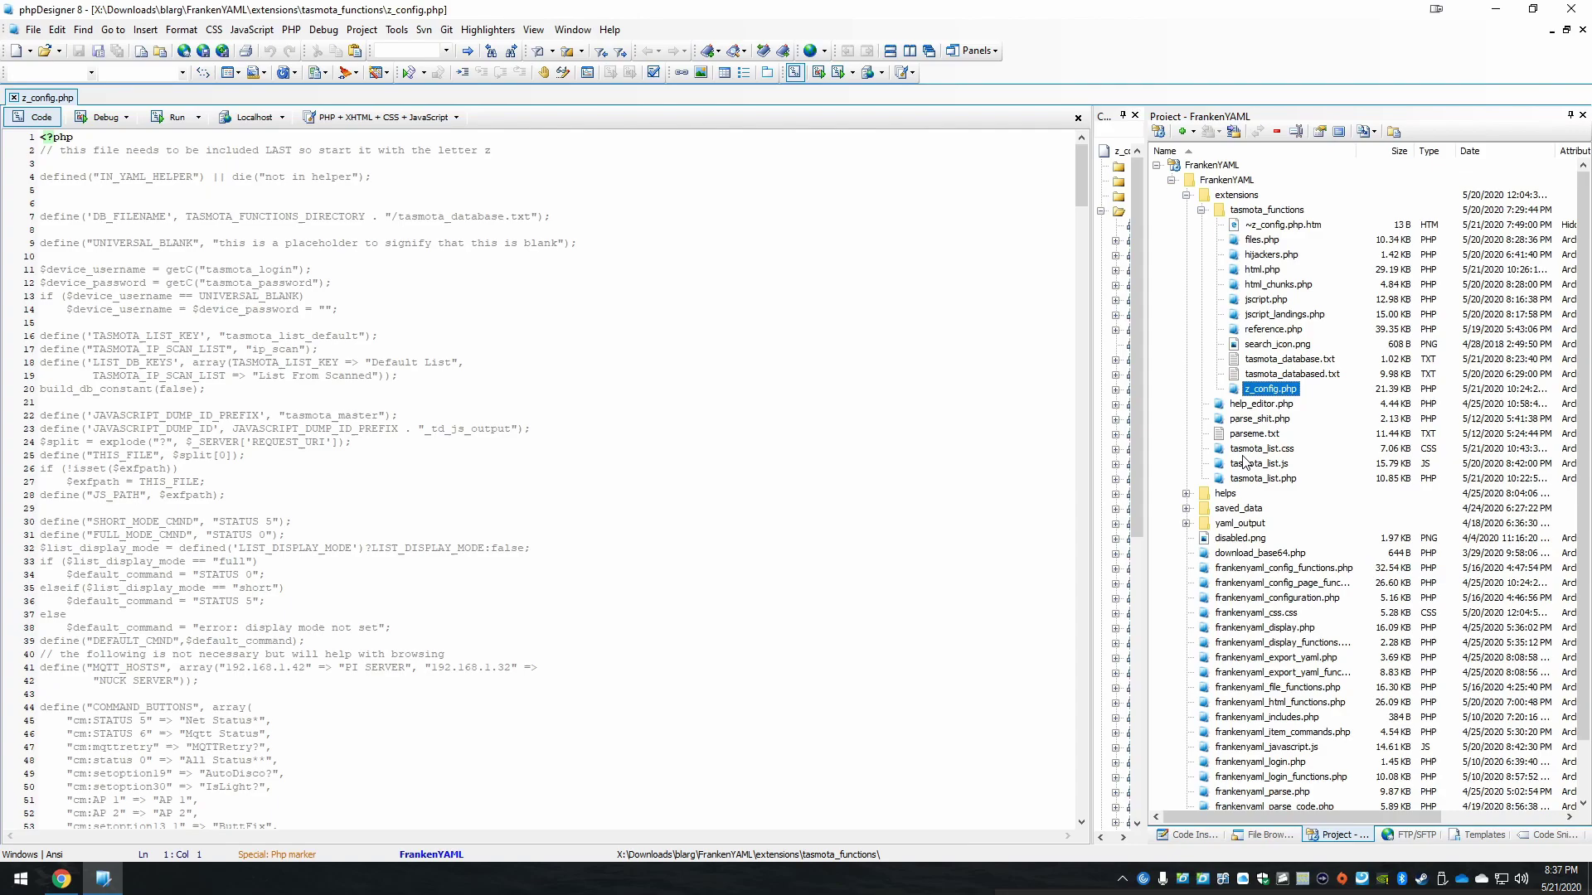
pyautogui.click(763, 455)
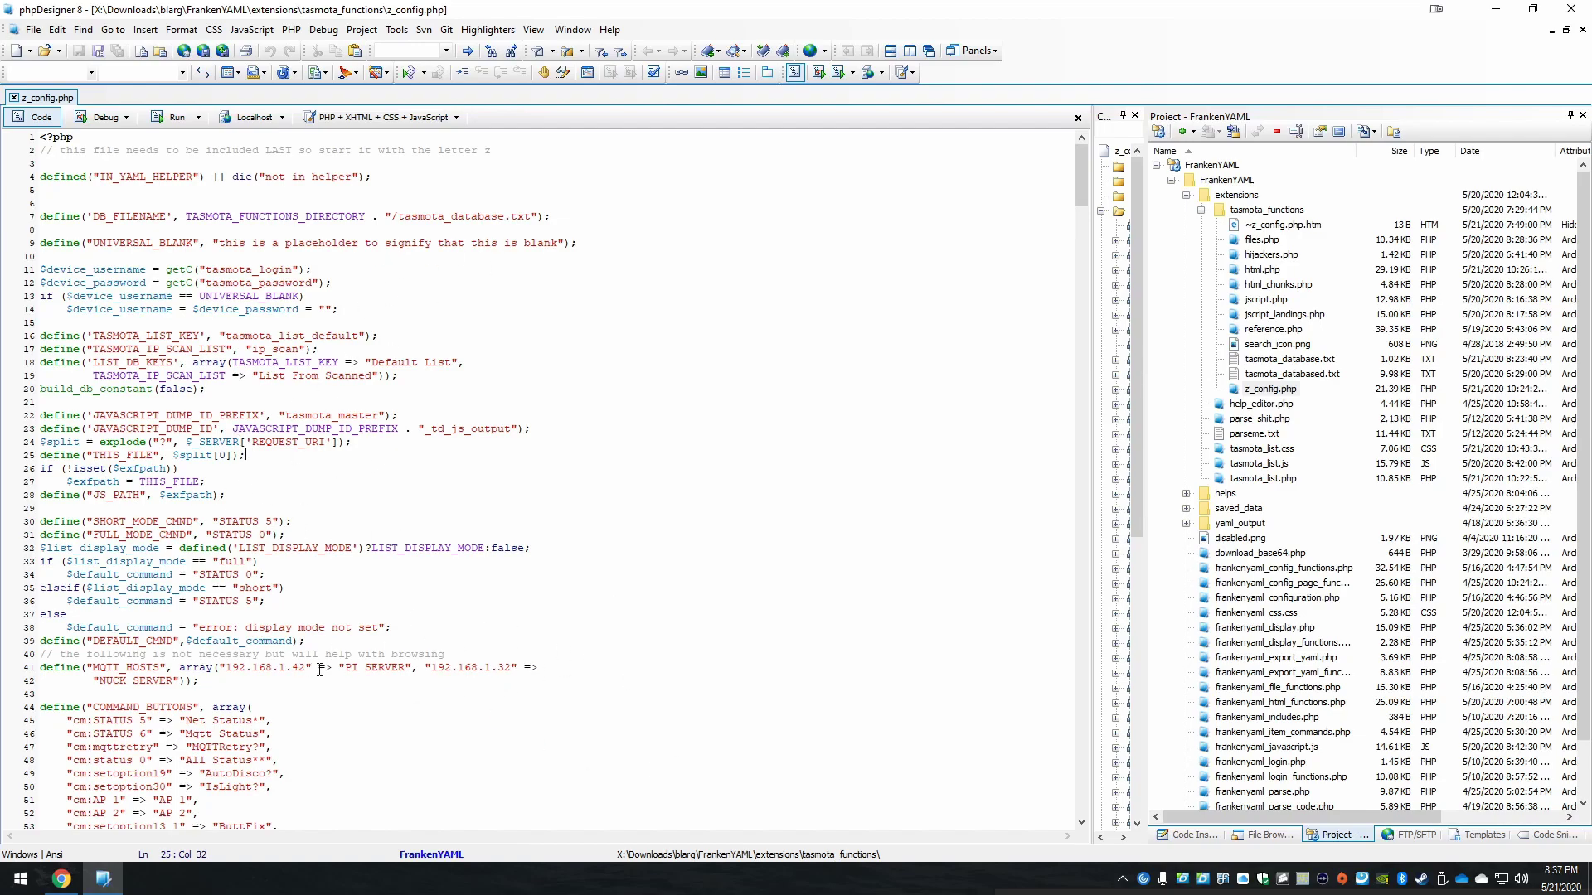
# Delete the host entries inside the MQTT_HOSTS array() on lines 41–42 and save the file
pyautogui.doubleClick(99, 668)
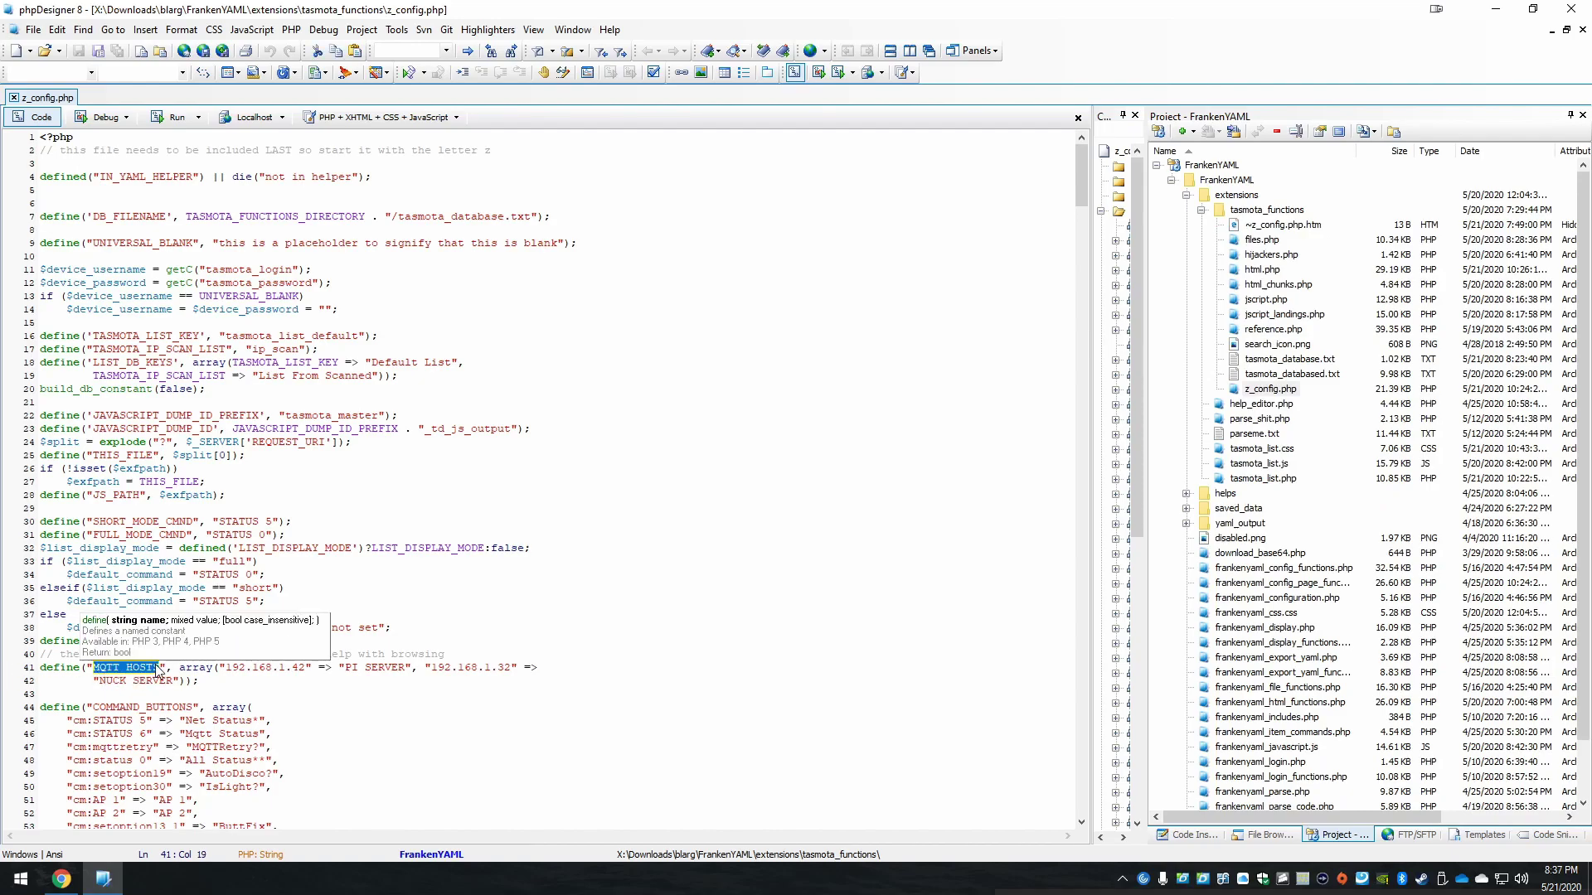
pyautogui.click(251, 684)
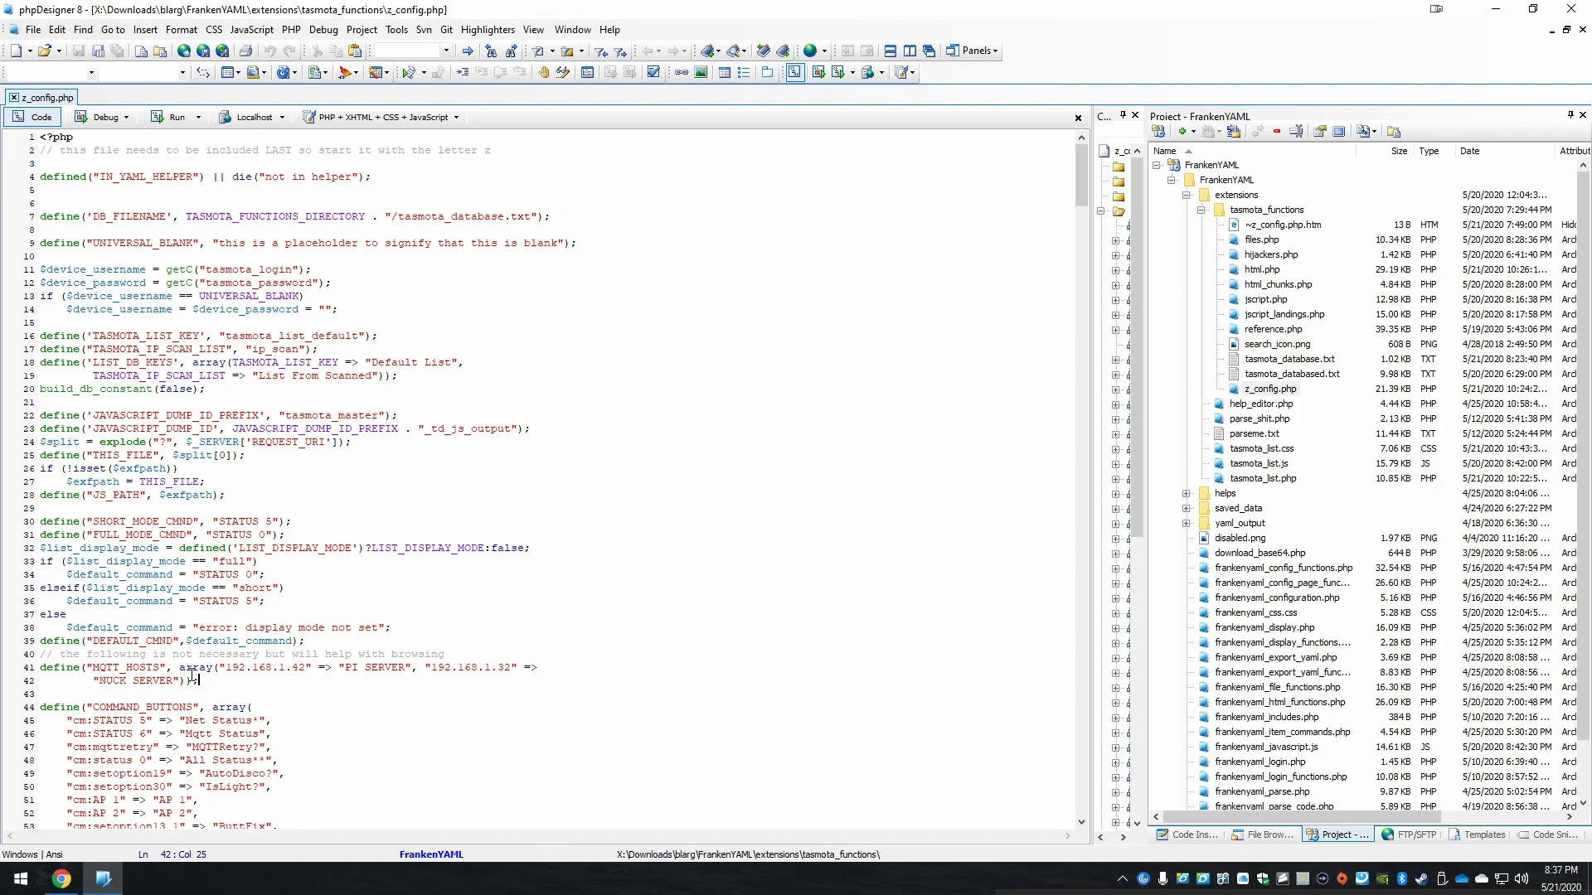
pyautogui.moveTo(179, 681); pyautogui.dragTo(217, 669)
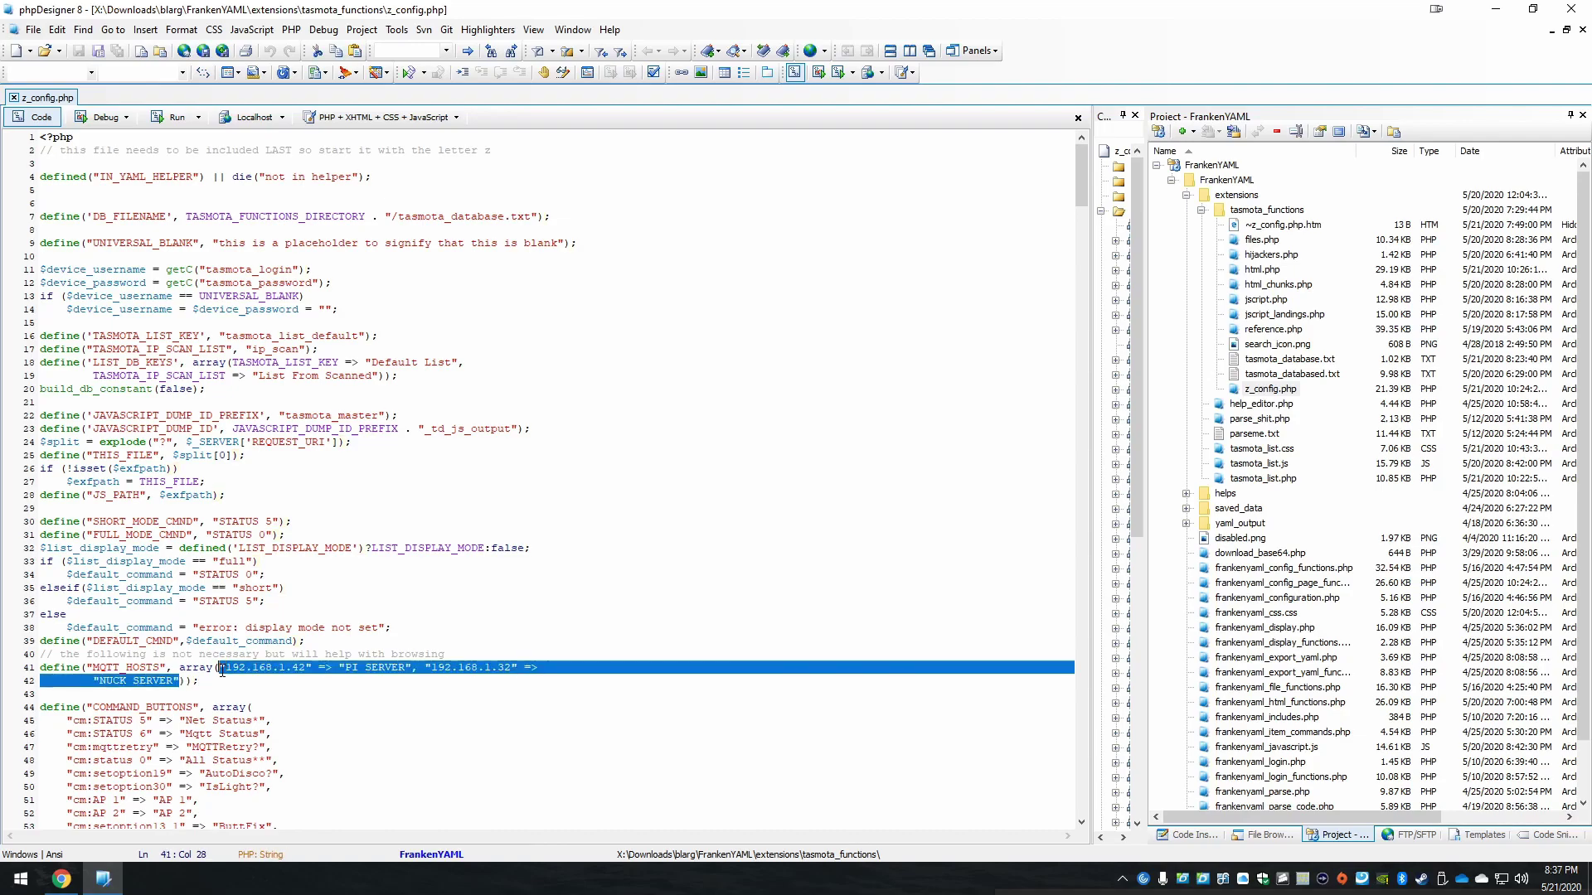
pyautogui.press('Delete')
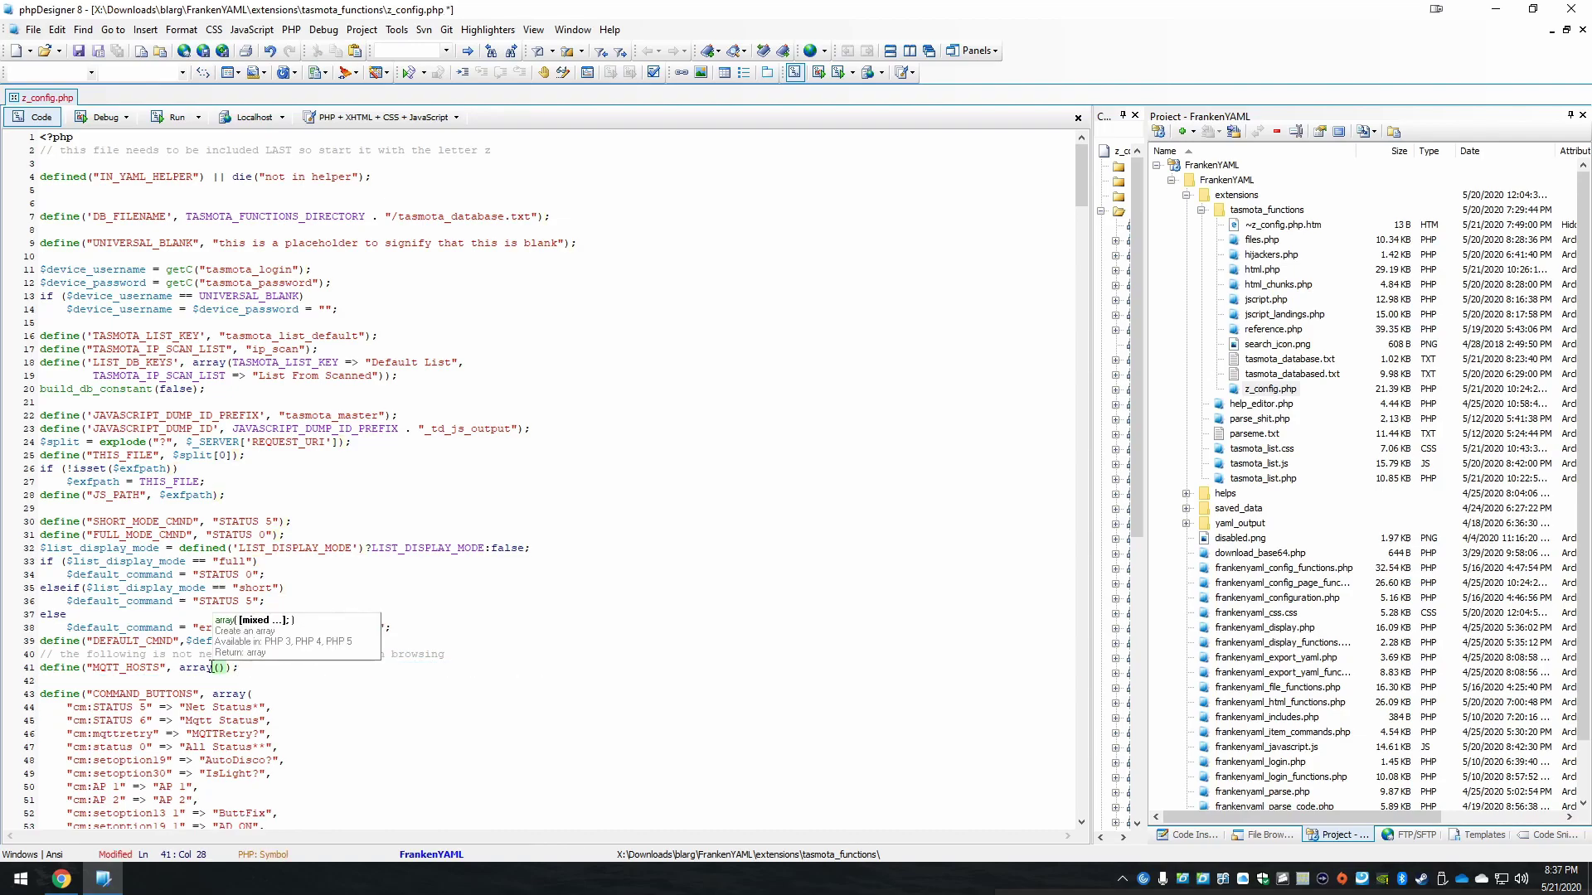
pyautogui.click(331, 670)
pyautogui.hotkey('ctrl', 's')
pyautogui.scroll(-2, 189, 575)
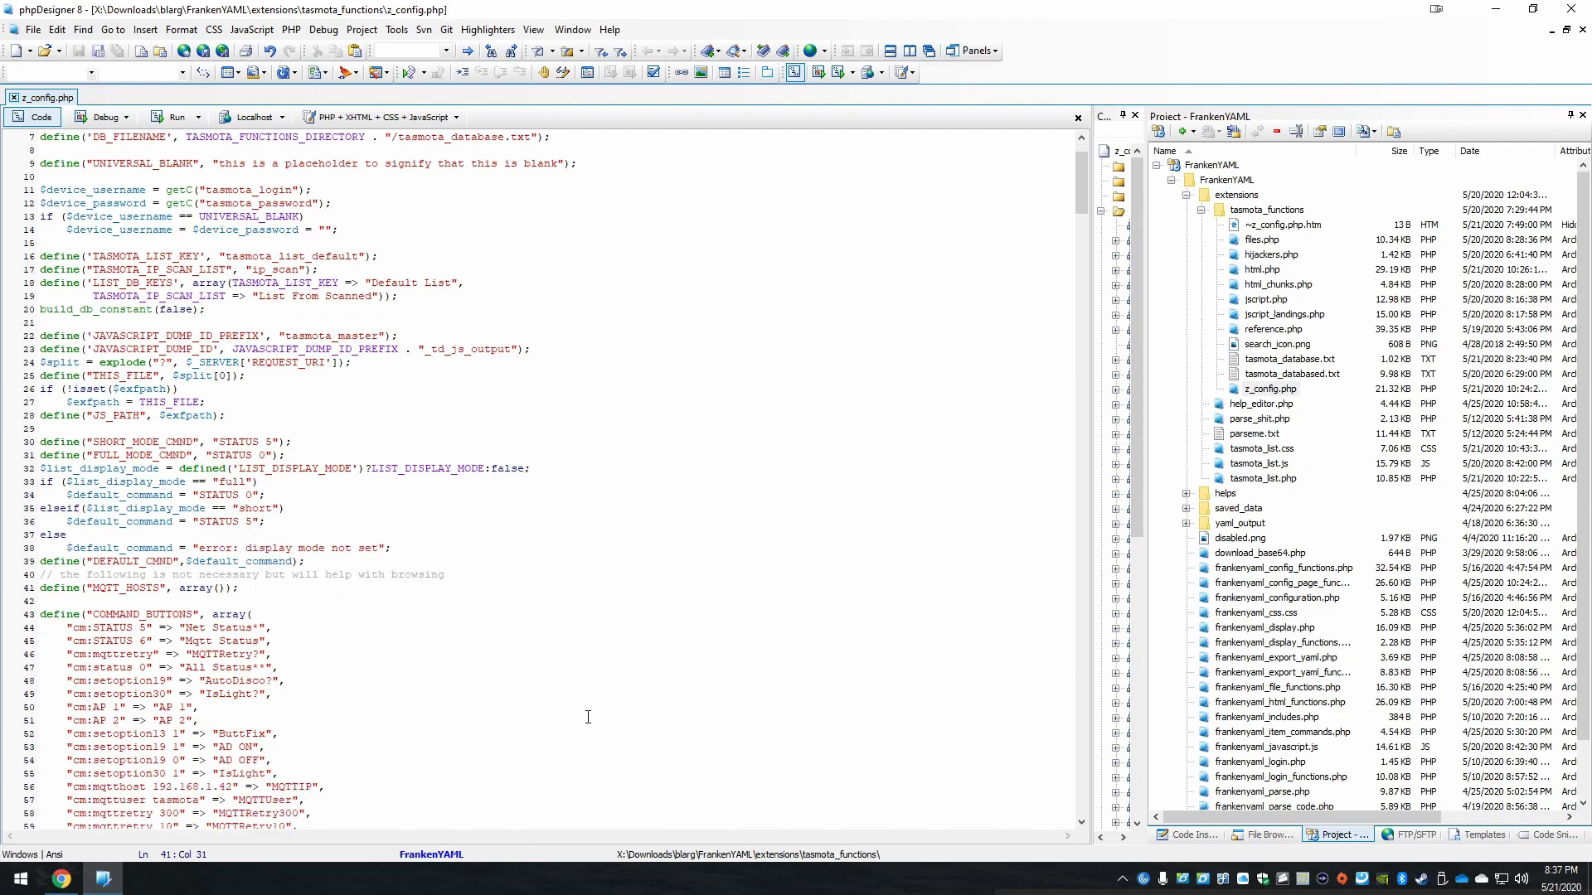
pyautogui.scroll(-4, 587, 717)
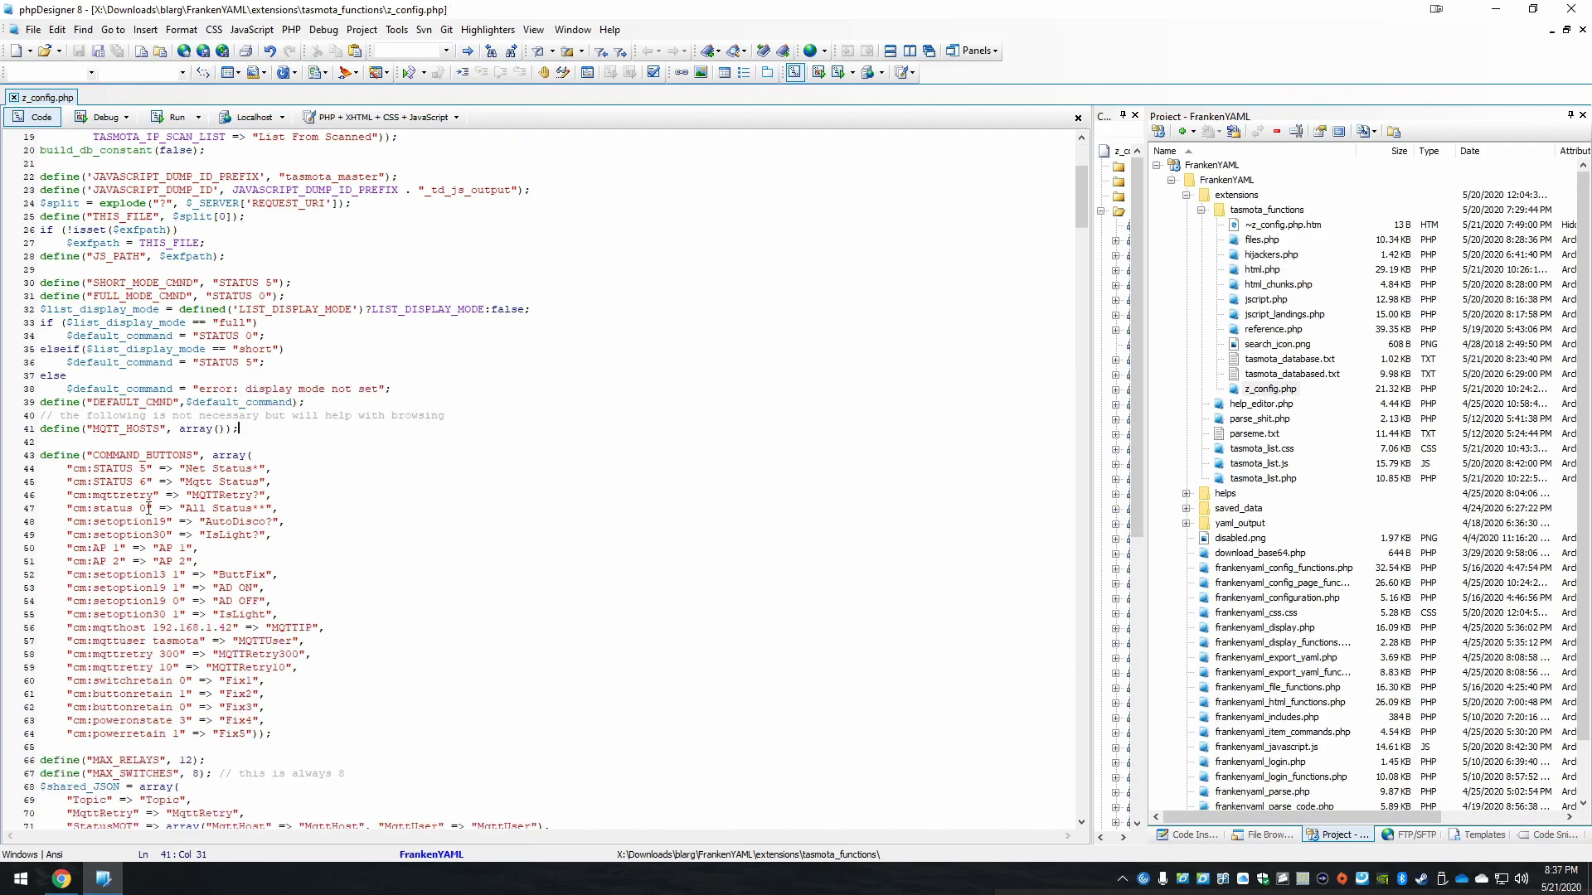
# On line 49, point out a button's cm: prefix and its setoption30 command
pyautogui.click(308, 533)
pyautogui.moveTo(92, 535); pyautogui.dragTo(73, 535)
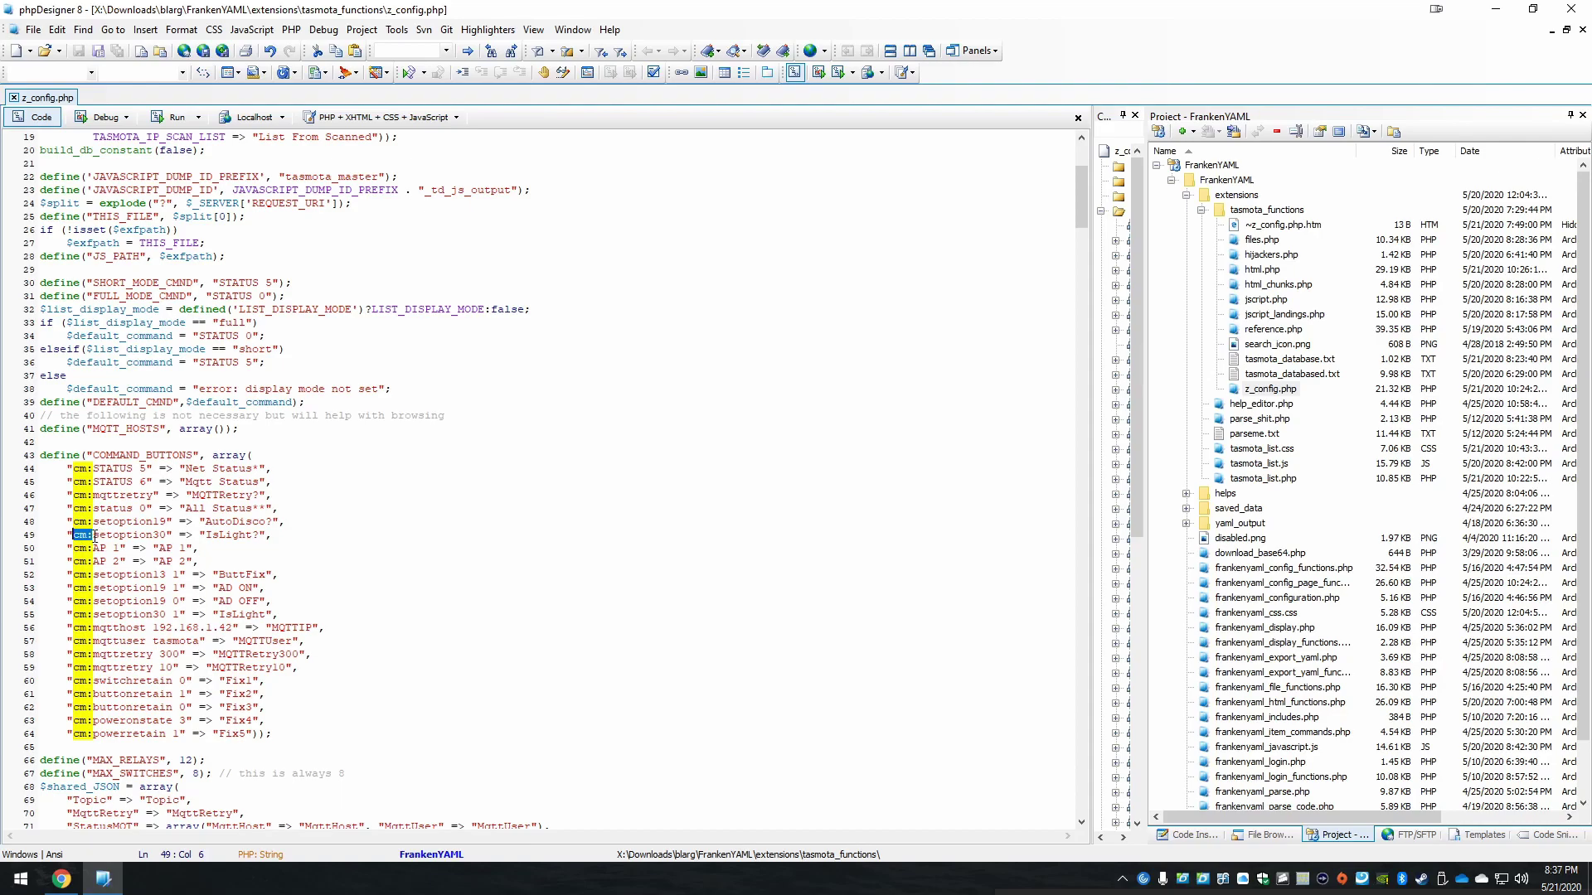
pyautogui.click(94, 536)
pyautogui.moveTo(96, 537); pyautogui.dragTo(168, 537)
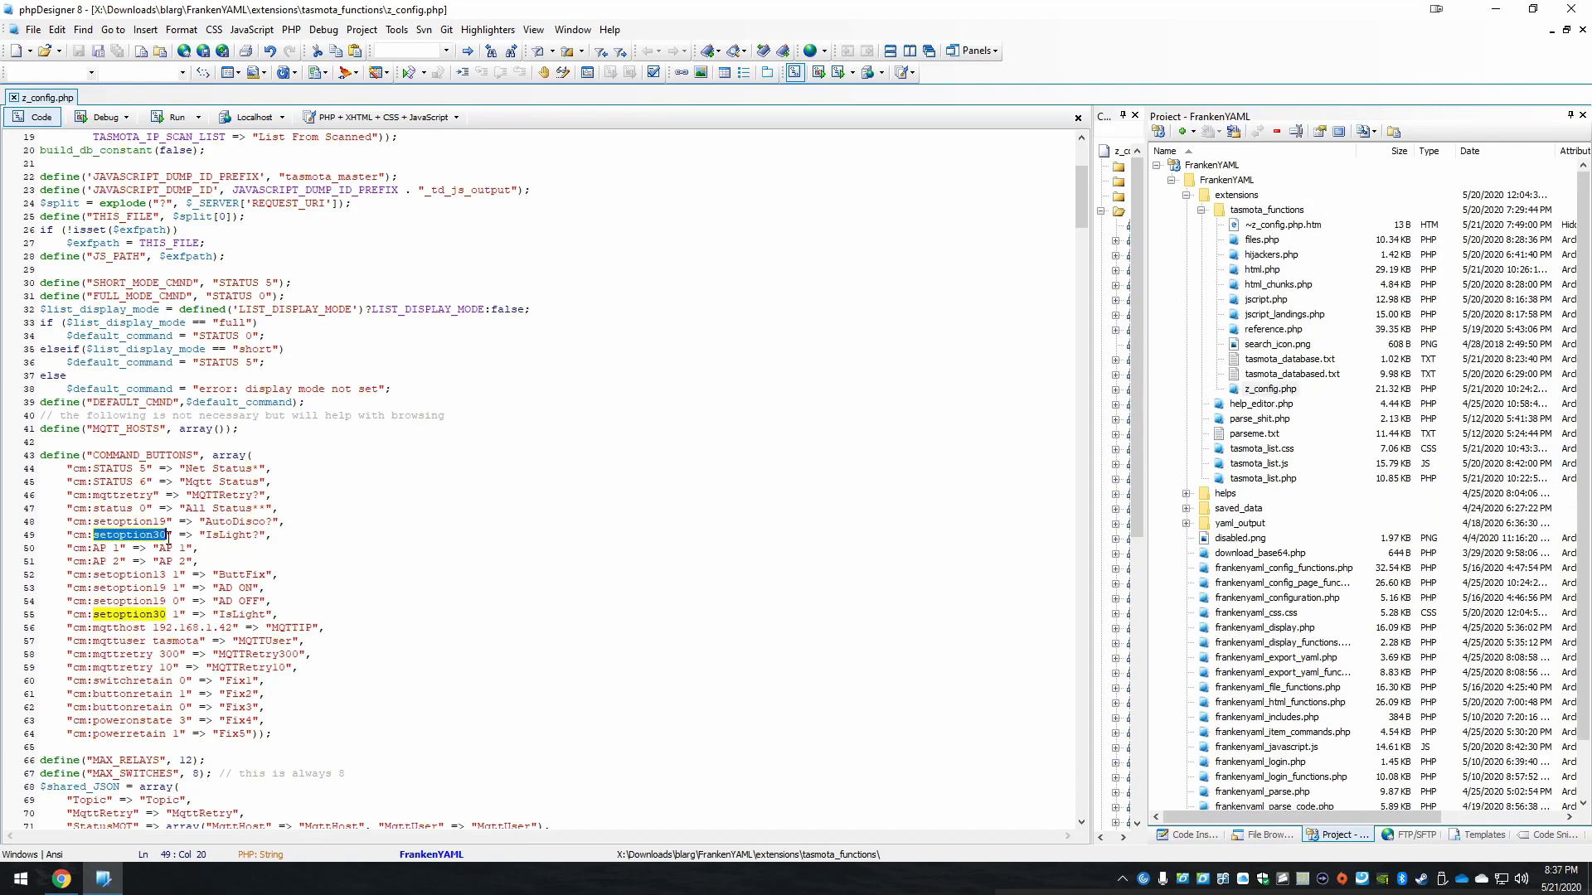
pyautogui.click(169, 536)
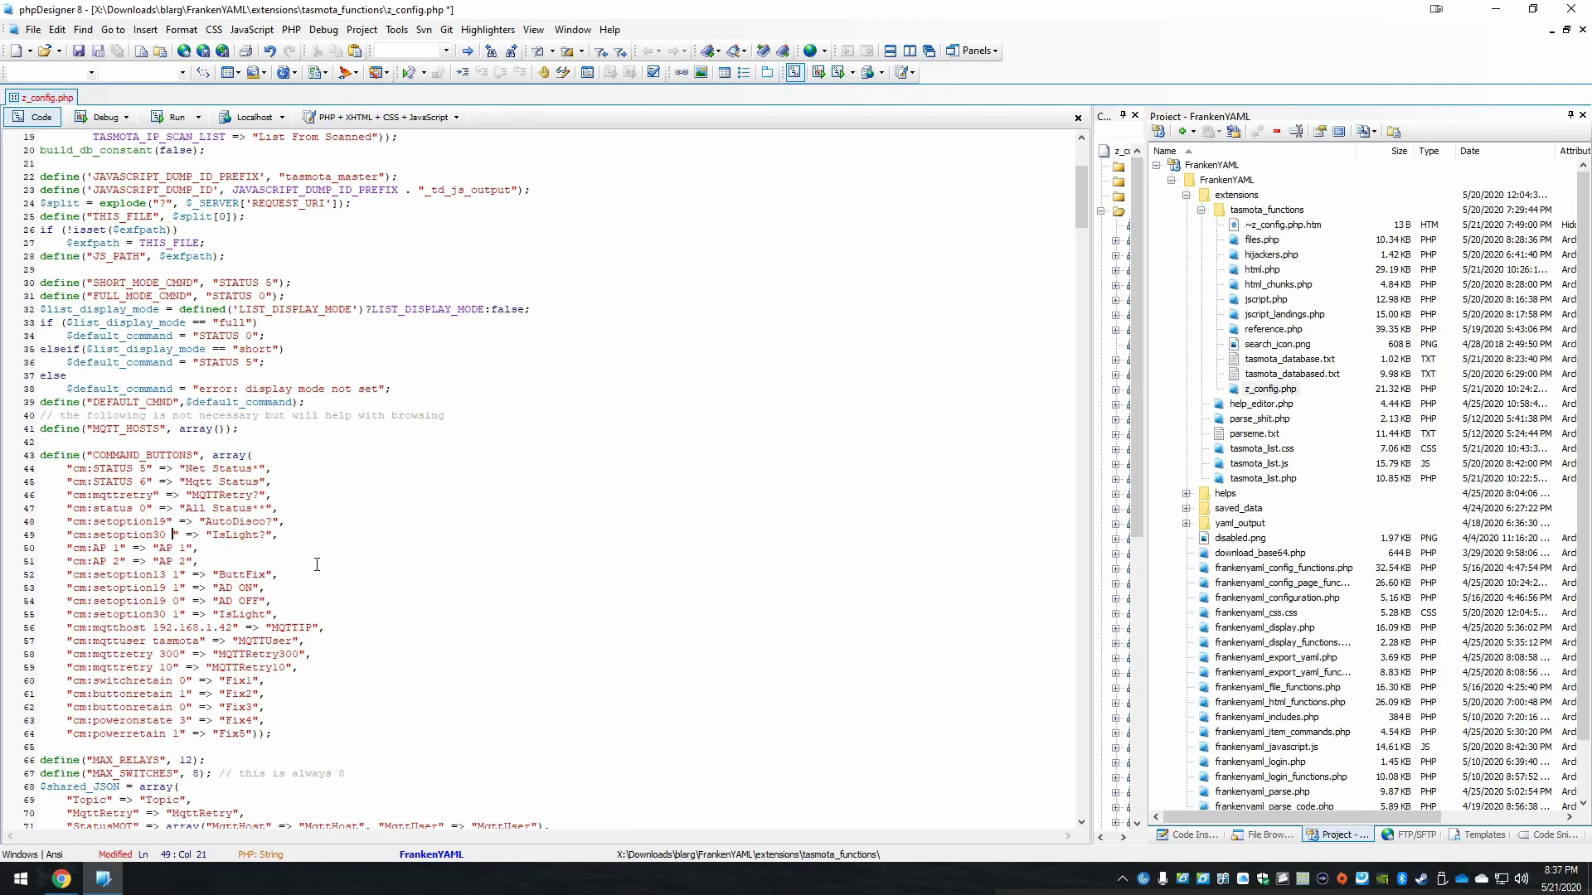
# Append the value 1 and '; power1 1' to the setoption30 button command
pyautogui.press('BackSpace')
pyautogui.write('1')
pyautogui.press('BackSpace')
pyautogui.write('; power1 1')
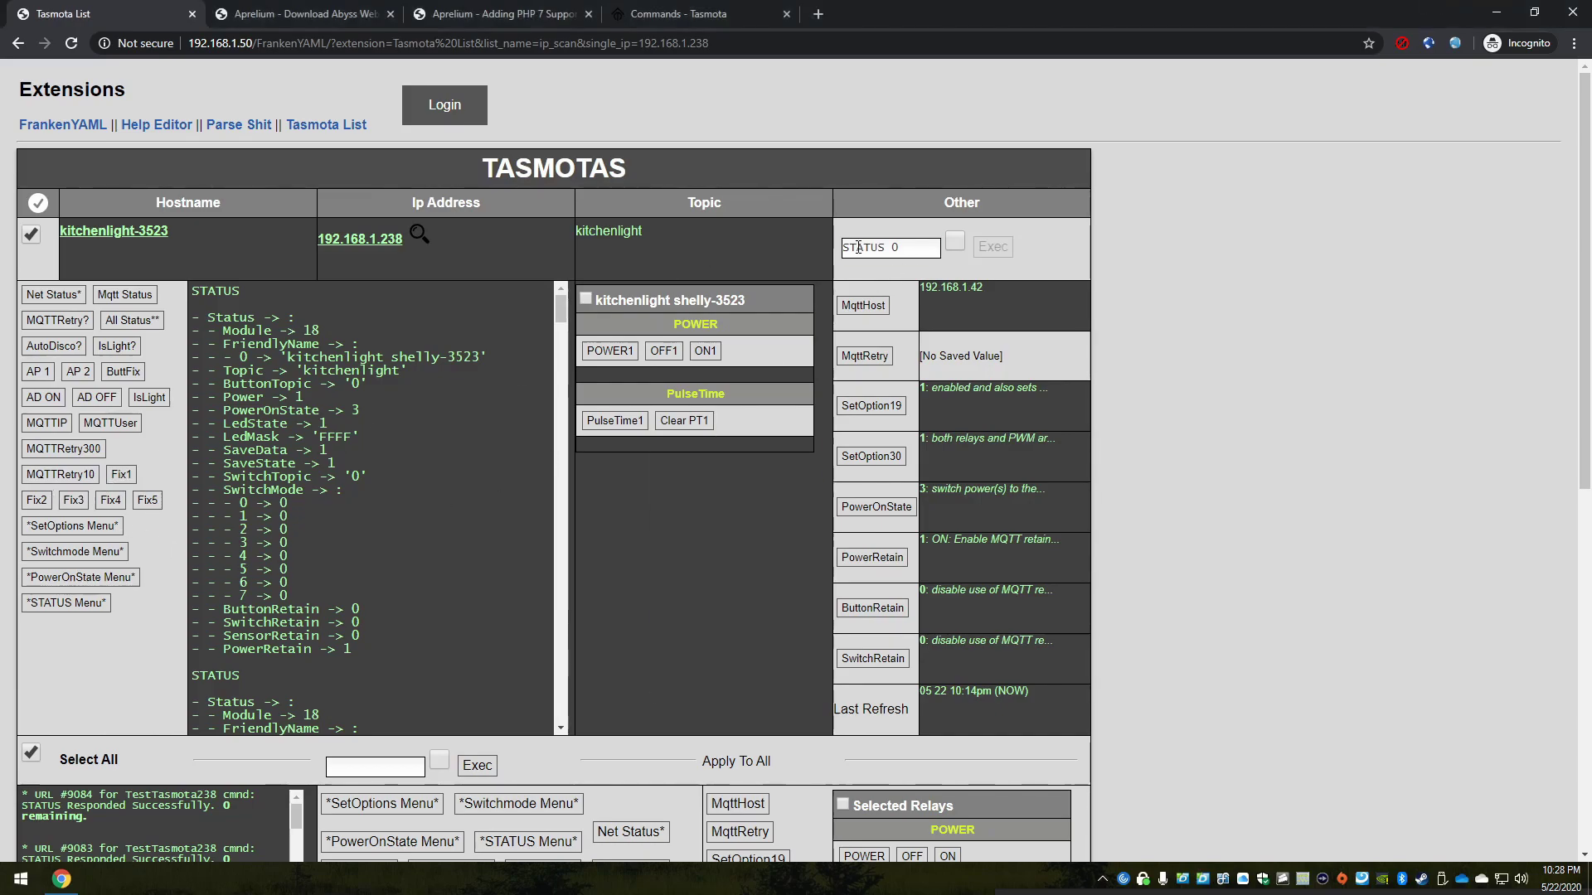
# Replace the STATUS 0 command with 'power1 1;power2 1' in the single-device command field
pyautogui.click(904, 247)
pyautogui.moveTo(903, 246); pyautogui.dragTo(854, 248)
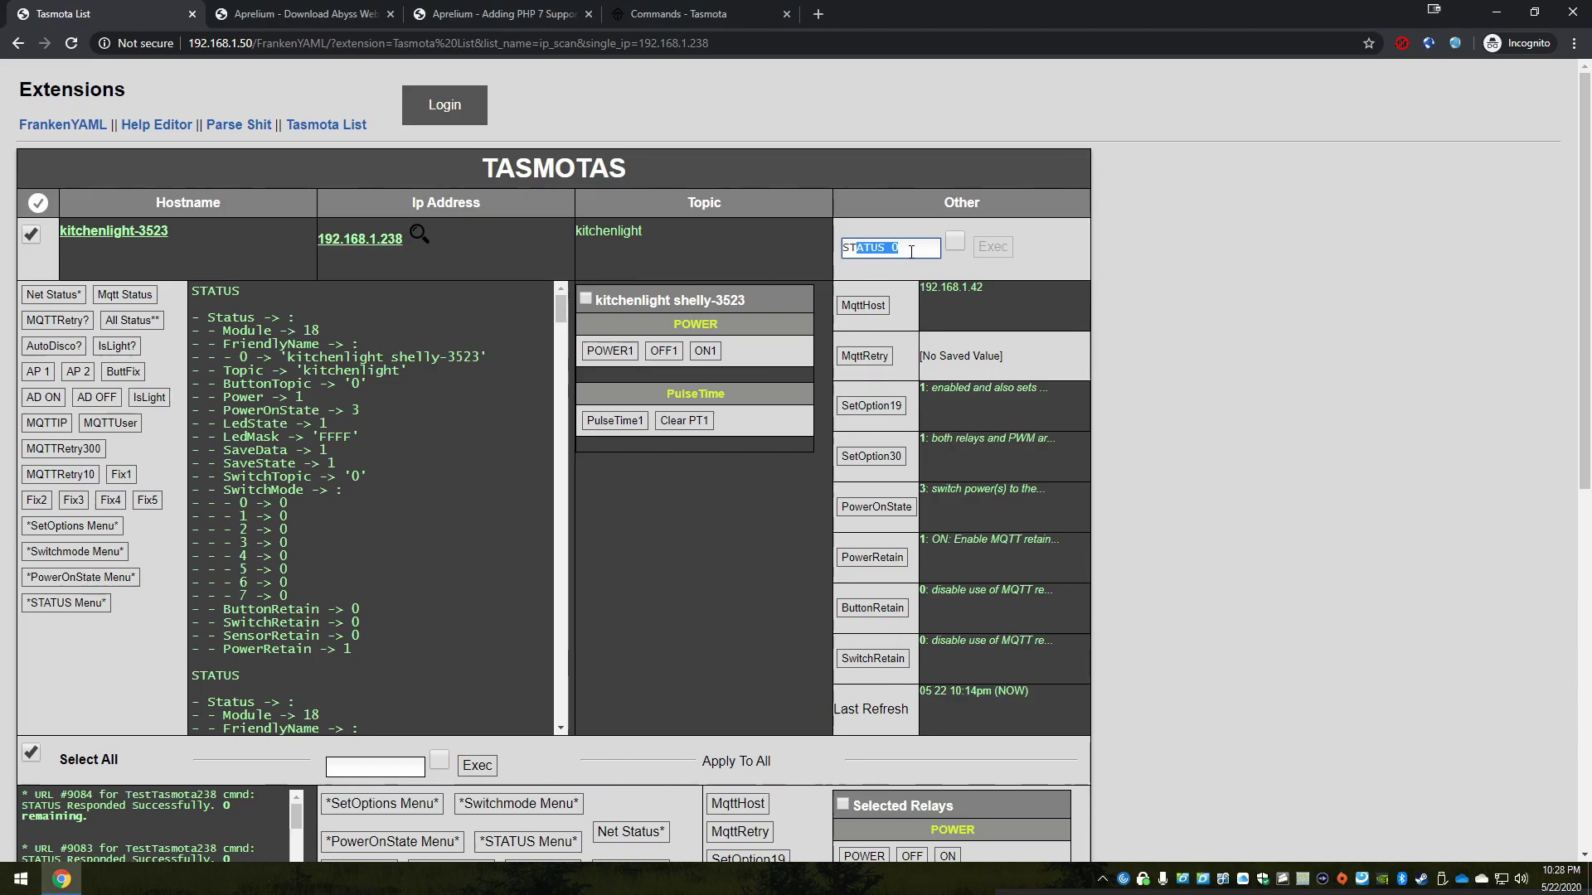
pyautogui.tripleClick(853, 248)
pyautogui.press('BackSpace')
pyautogui.write('power1 1 power2')
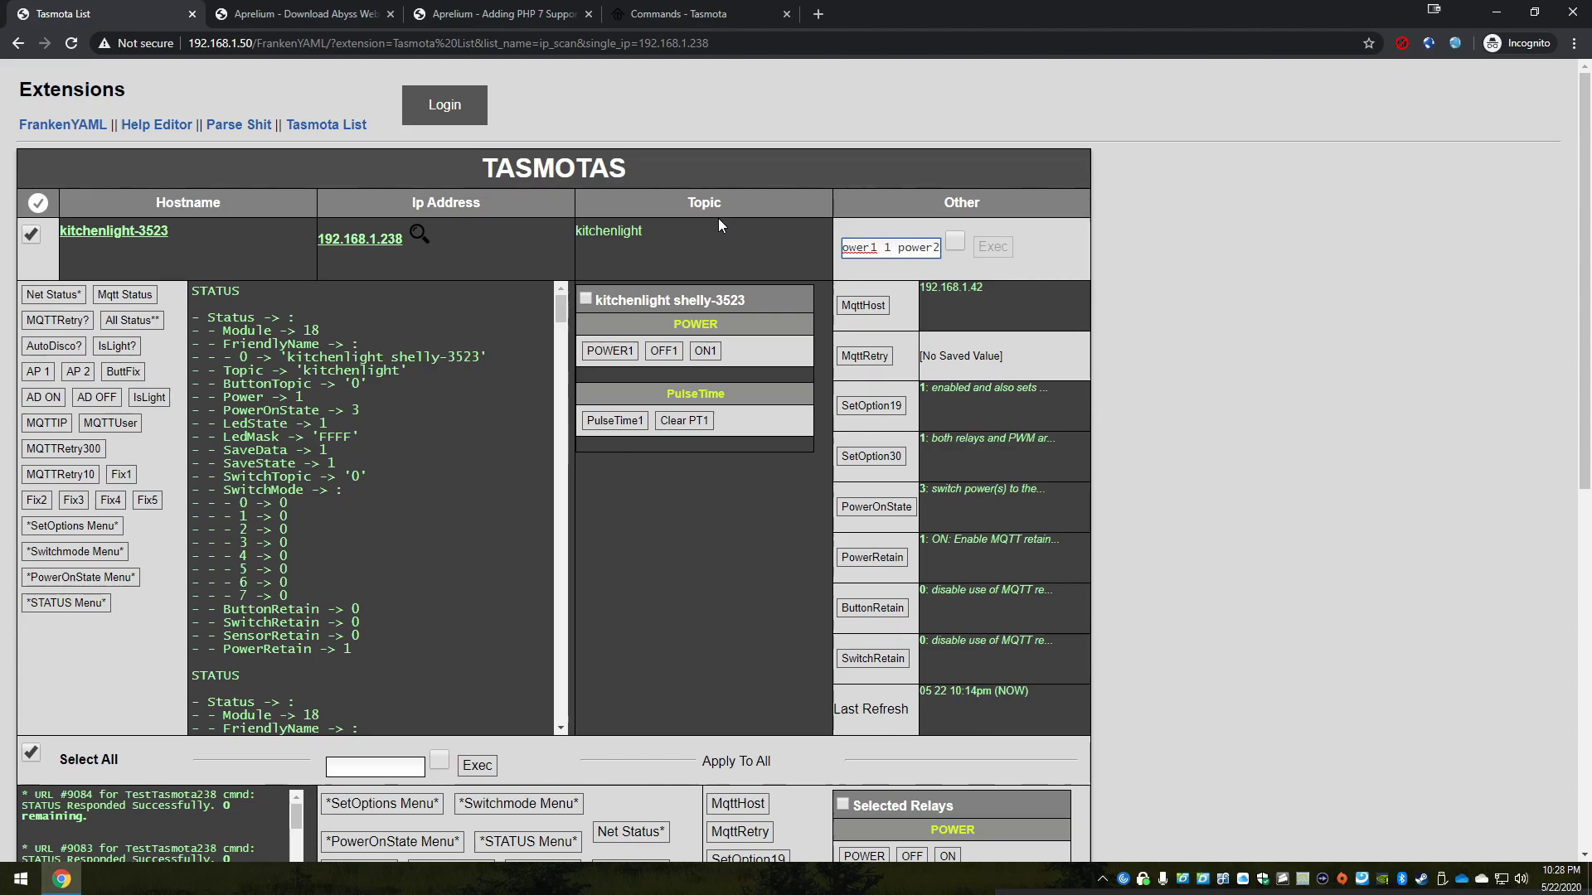
pyautogui.press('Left')
pyautogui.press('Left')
pyautogui.press('Left')
pyautogui.press('Left')
pyautogui.press('Left')
pyautogui.press('Left')
pyautogui.write(';')
pyautogui.press('End')
pyautogui.write('2 1')
# Show the backlog reference notes and run backlog power1 1;power2 1 on kitchenlight-3523
pyautogui.click(953, 245)
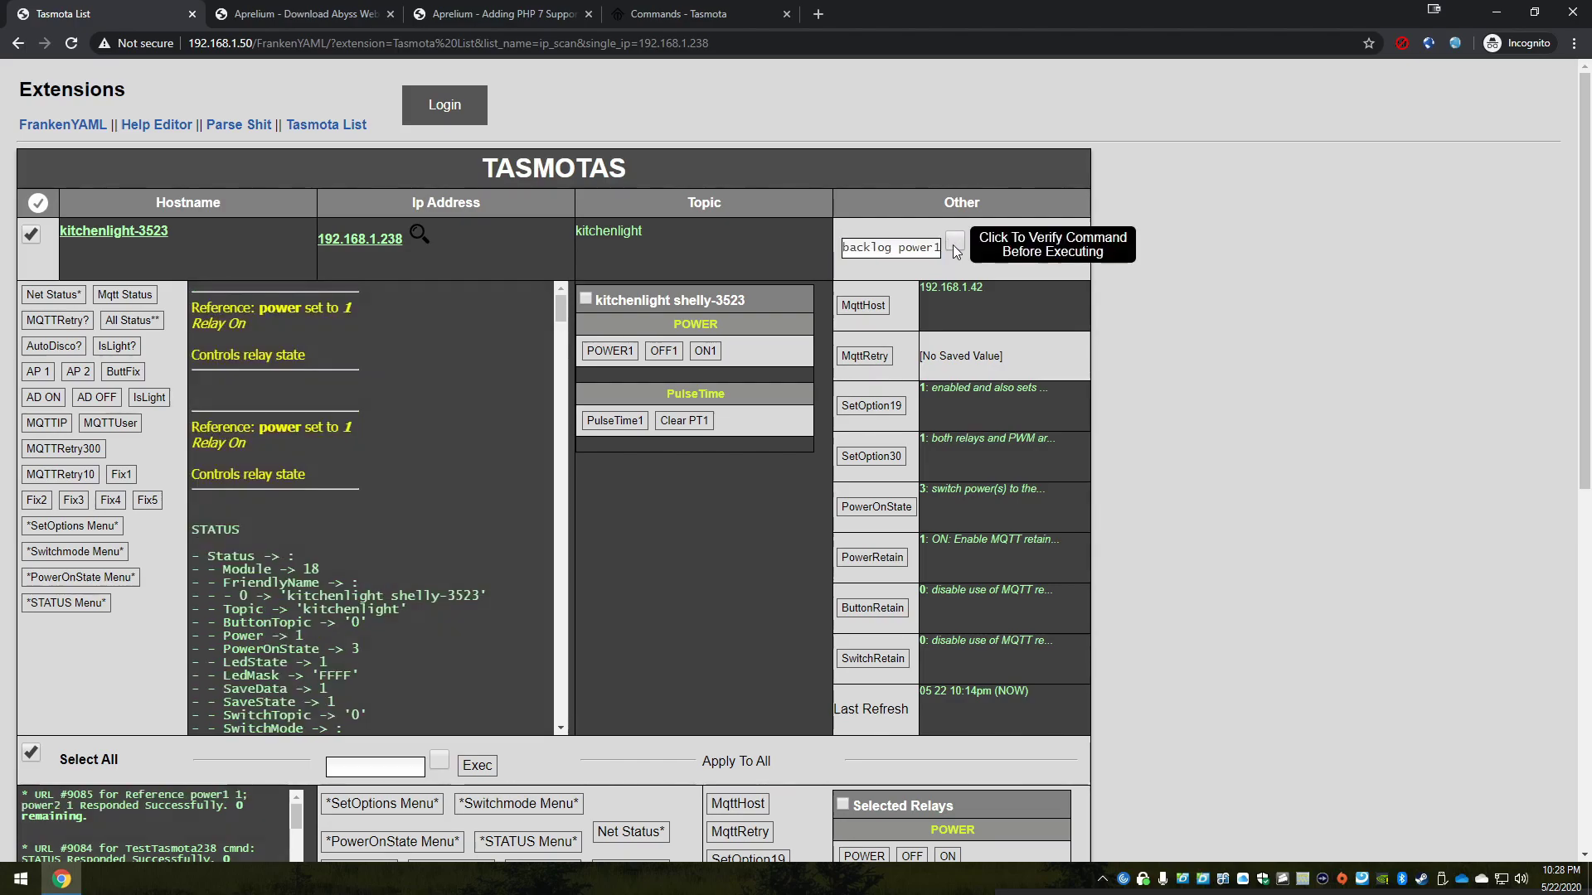
pyautogui.moveTo(897, 248); pyautogui.dragTo(870, 248)
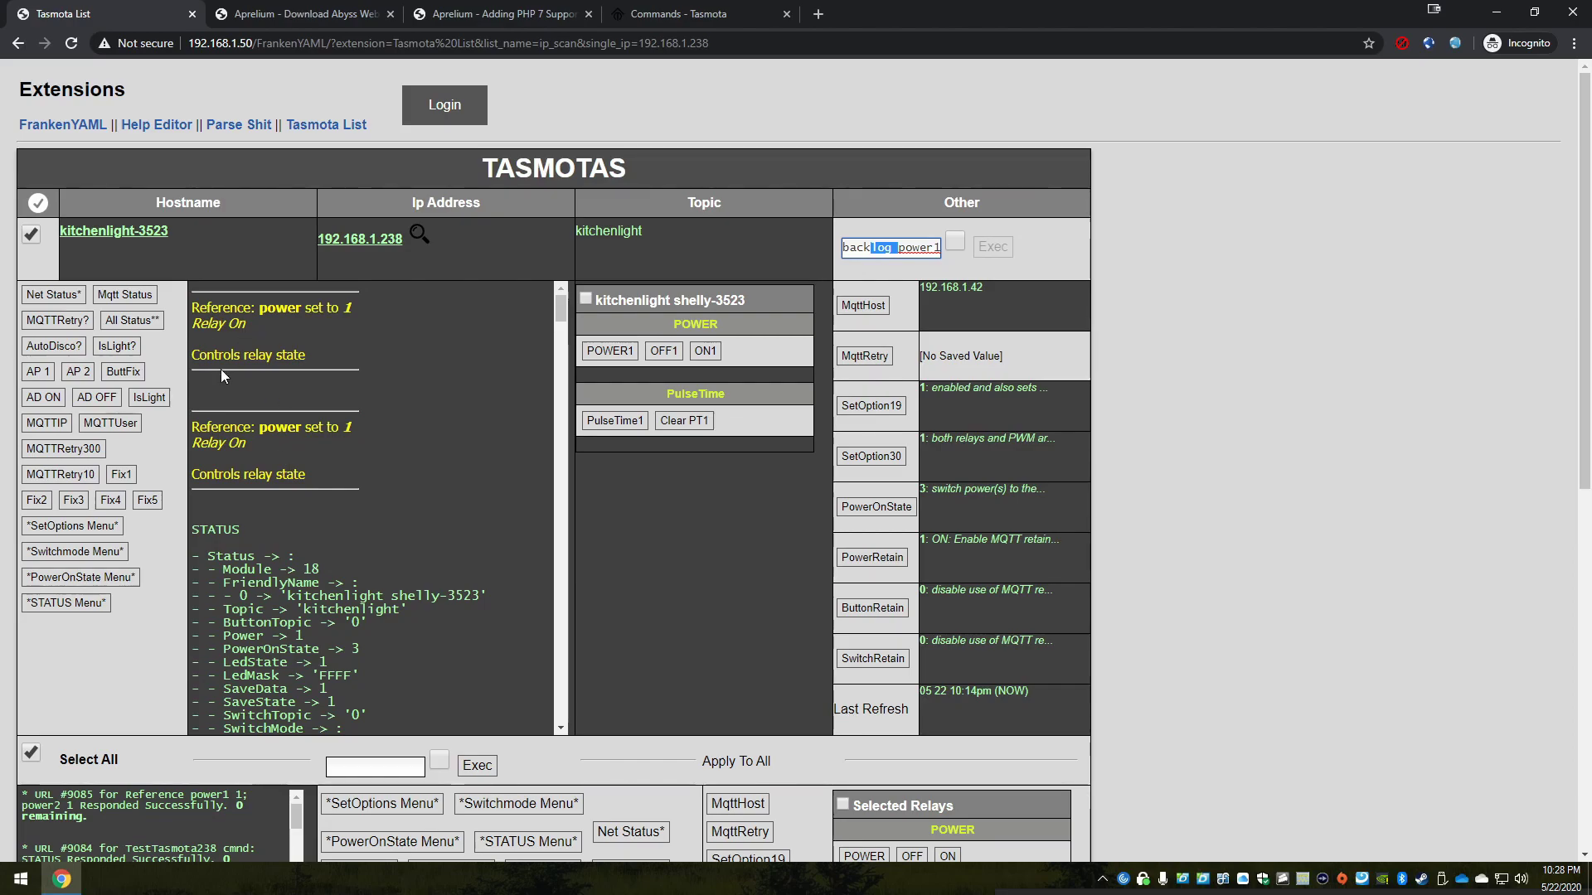
pyautogui.click(963, 245)
pyautogui.click(984, 252)
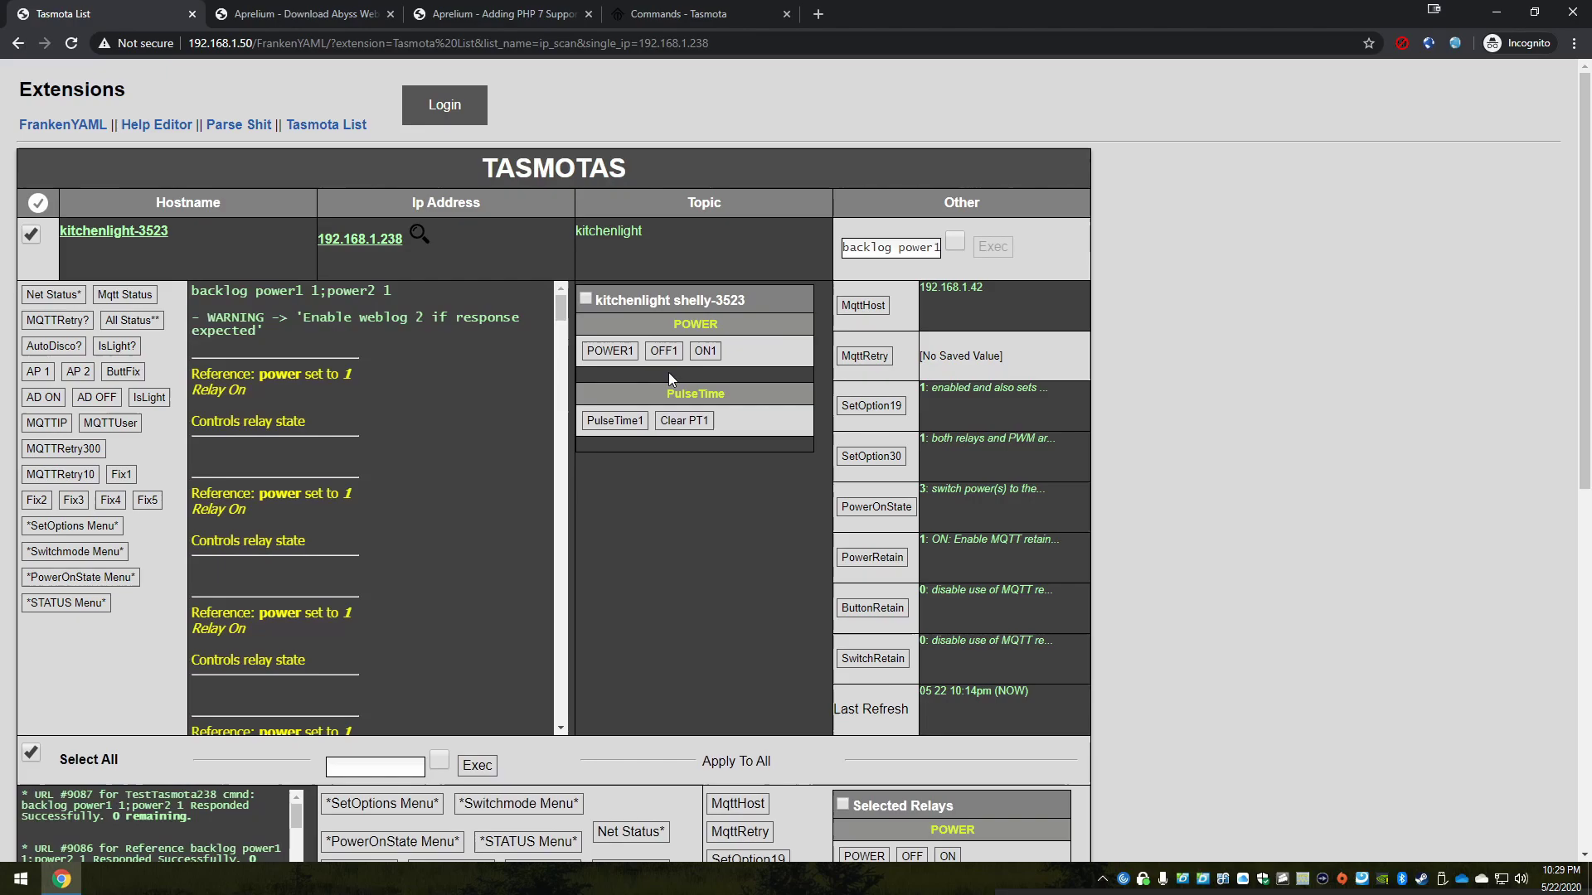
pyautogui.moveTo(317, 335); pyautogui.dragTo(200, 320)
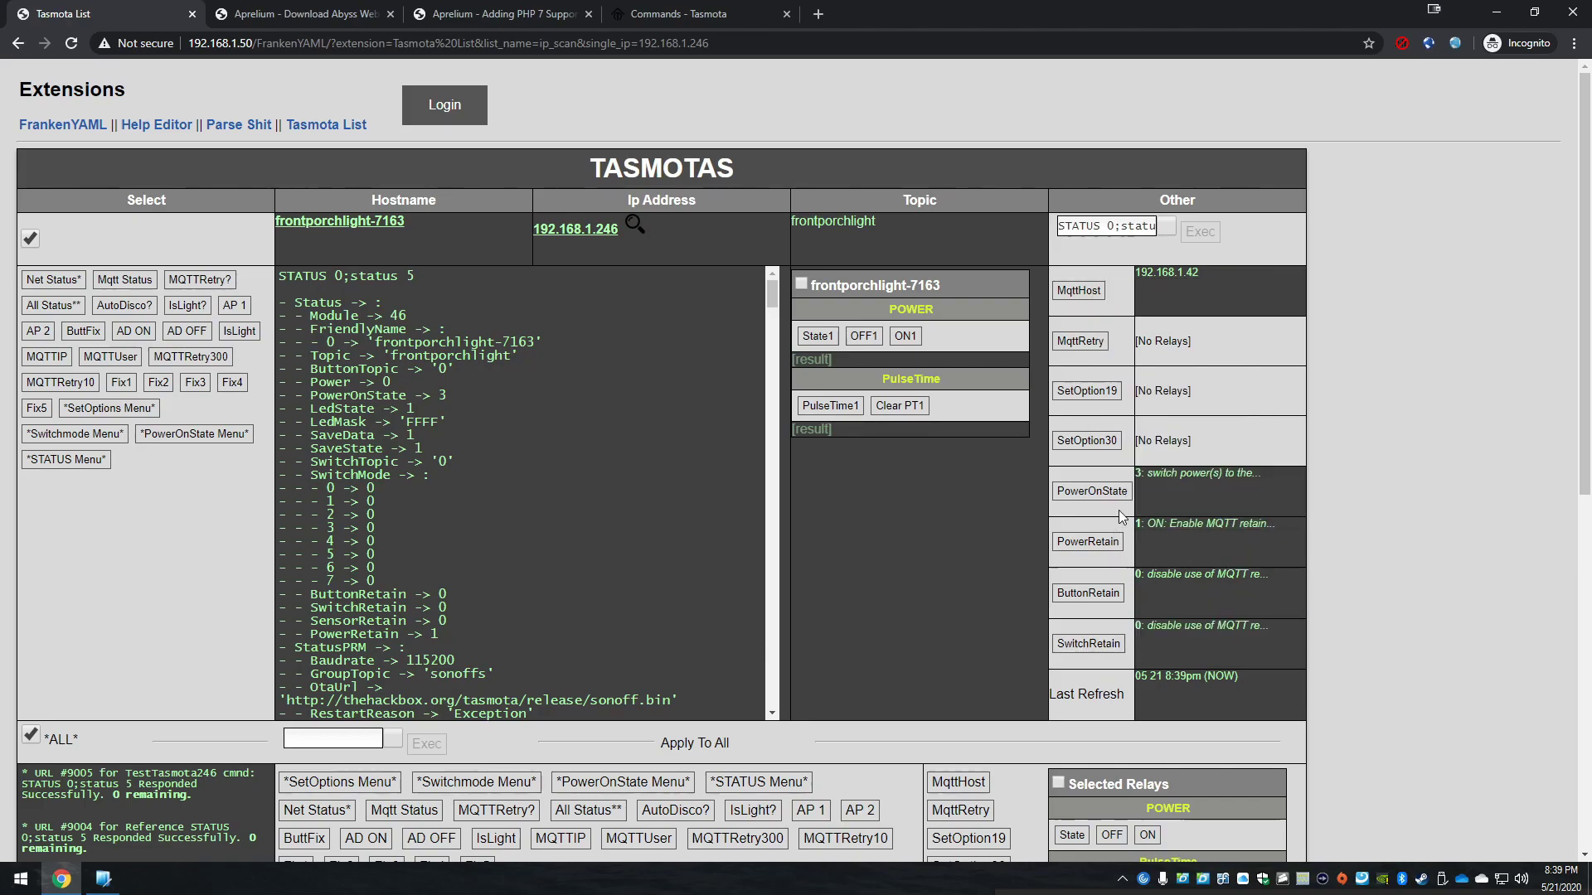
# Query frontporchlight-7163's SetOption30, SetOption19 and MqttRetry, getting ON, ON and 10 seconds
pyautogui.click(1093, 443)
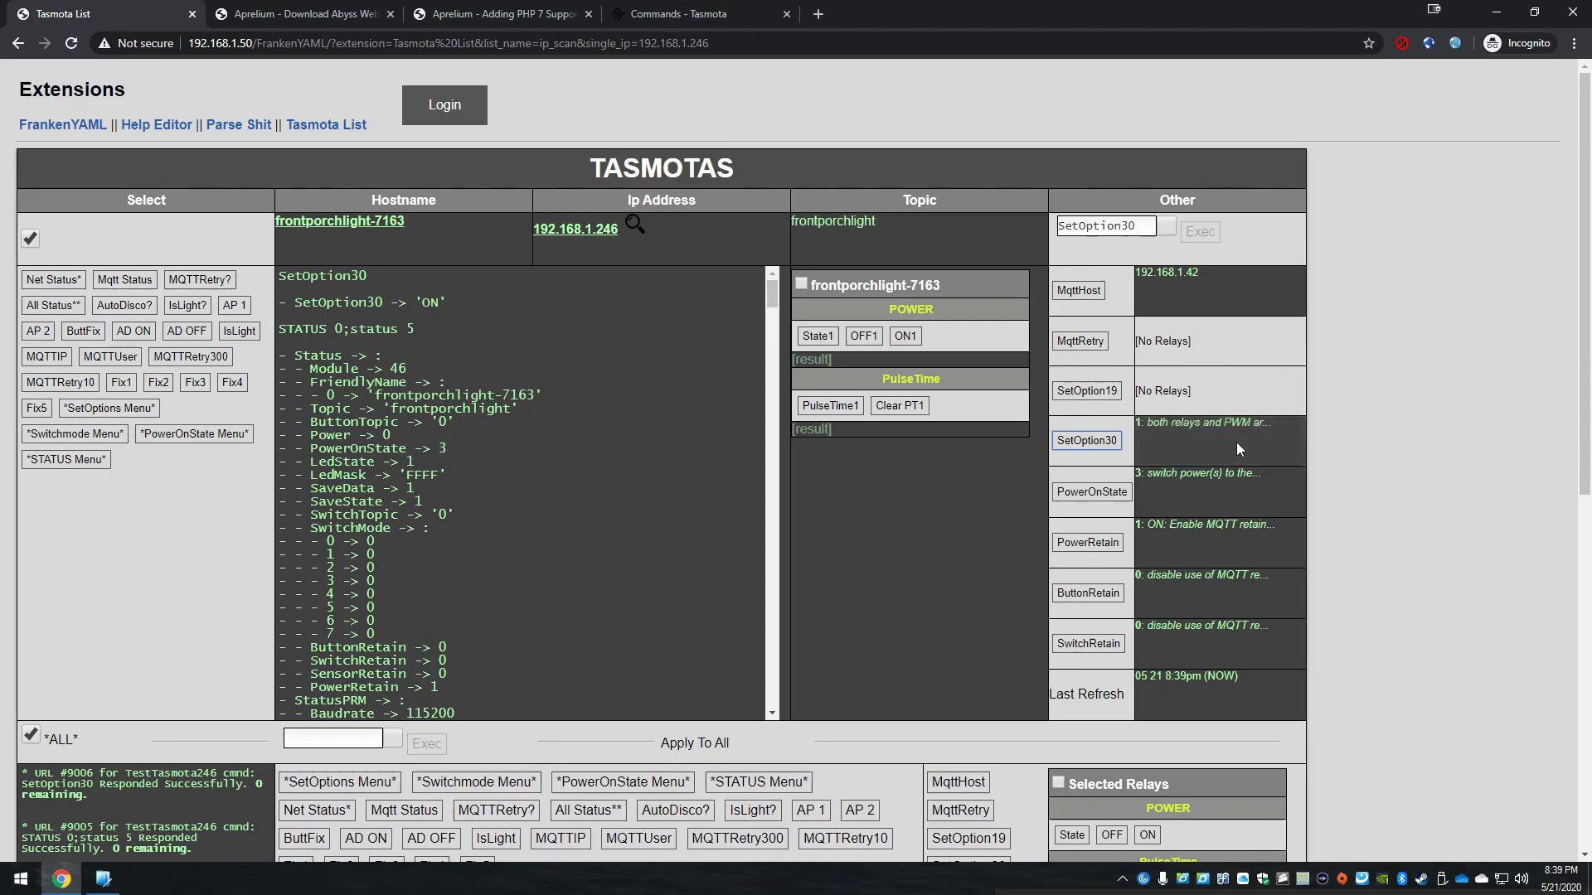
pyautogui.click(1097, 390)
pyautogui.click(1083, 342)
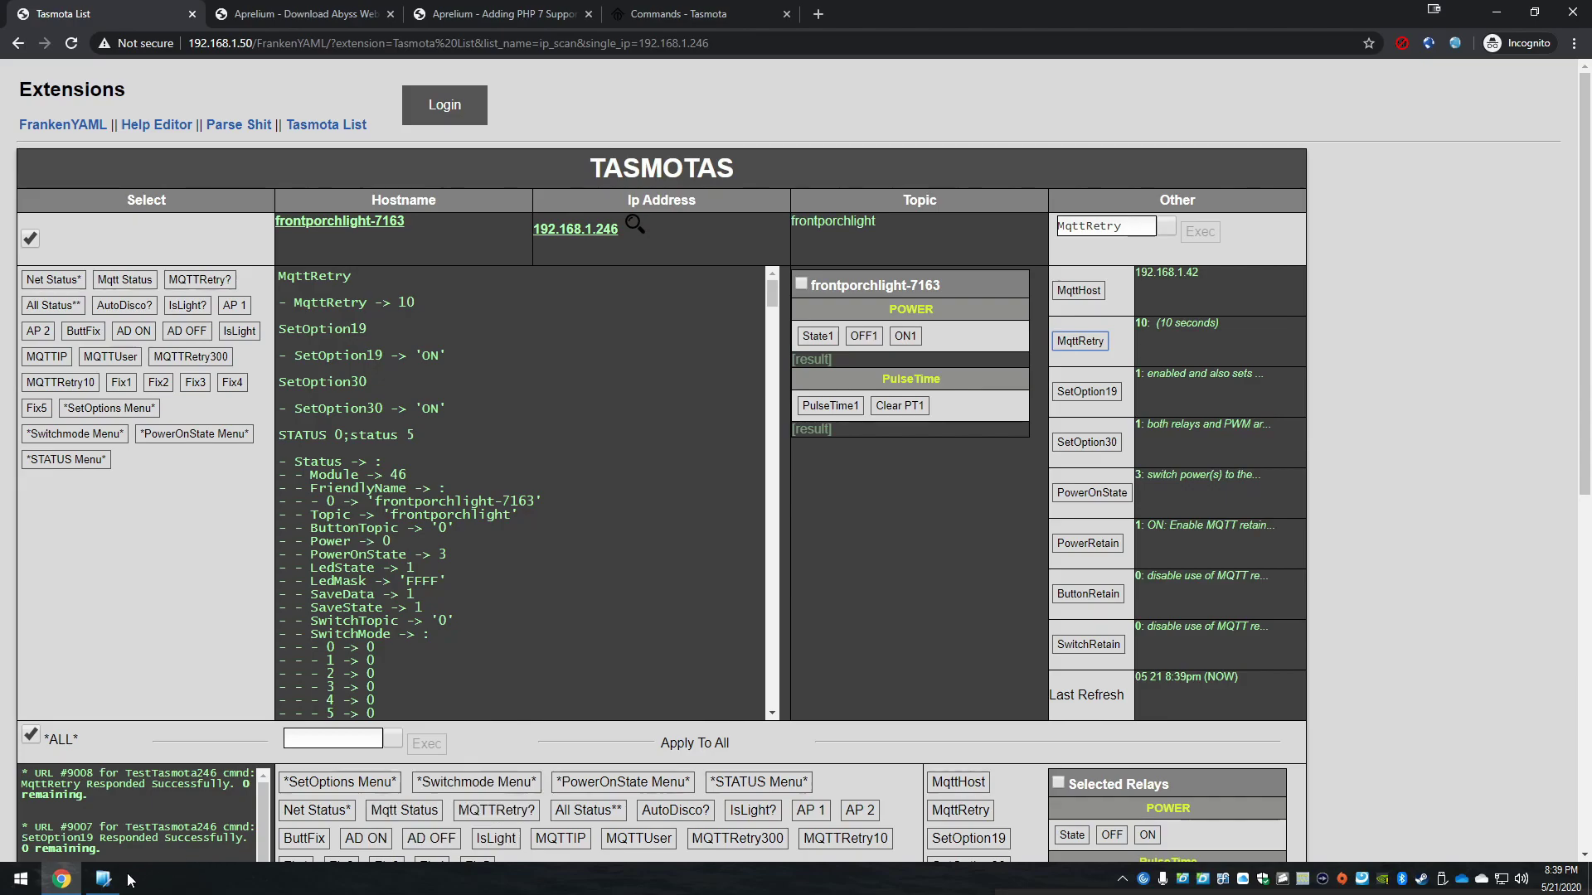
# Insert a 'pulstime1' line after MqttRetry in $display_values_vertical of z_config.php and save the file
pyautogui.click(140, 808)
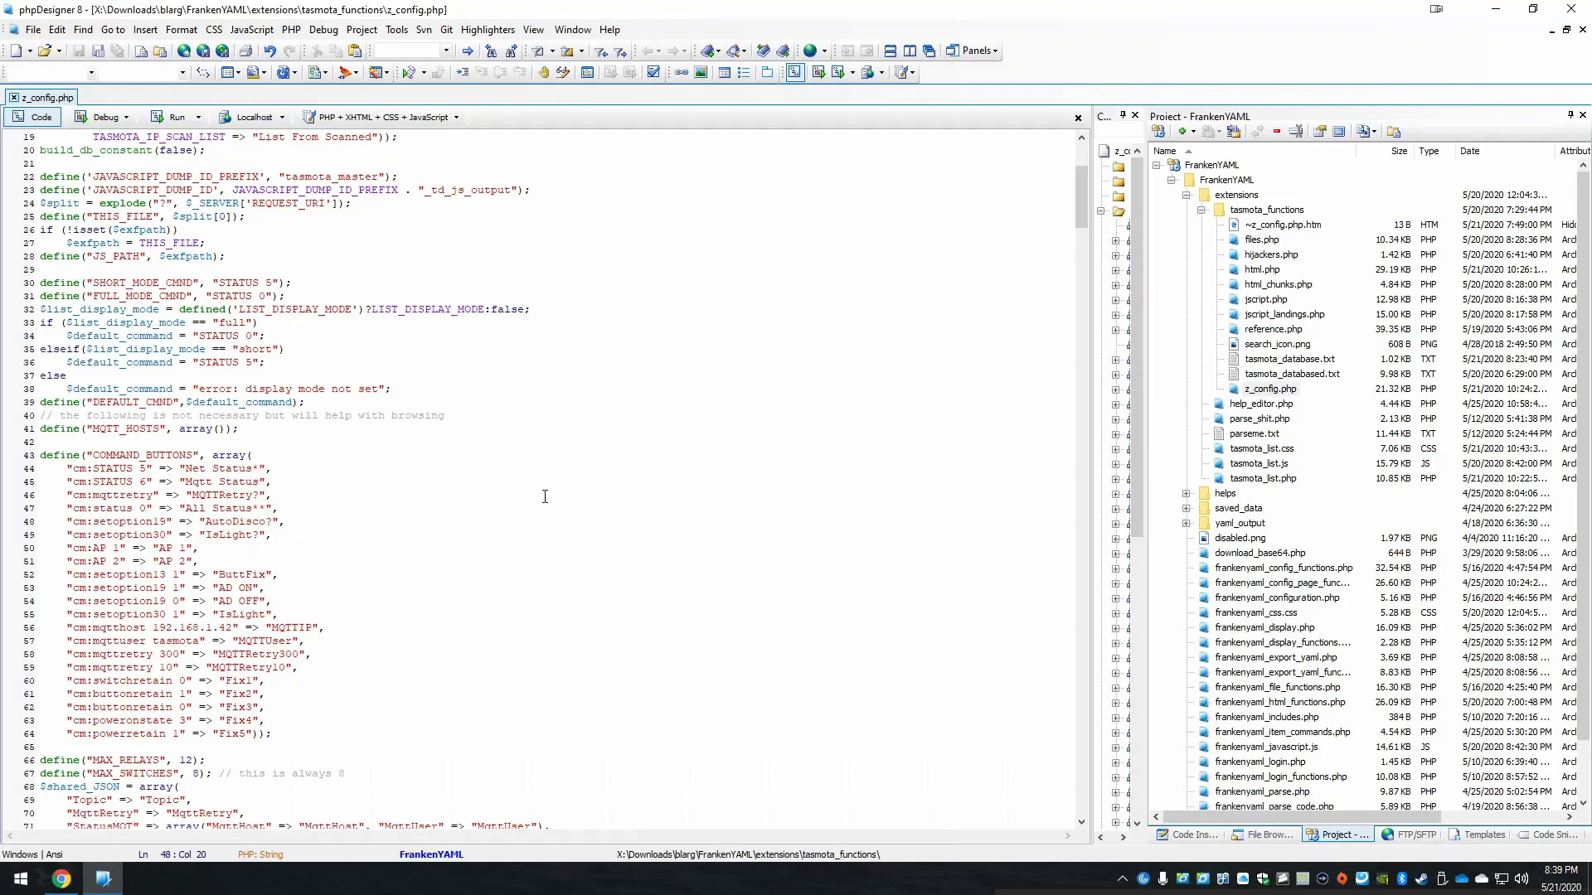
pyautogui.scroll(-16, 297, 601)
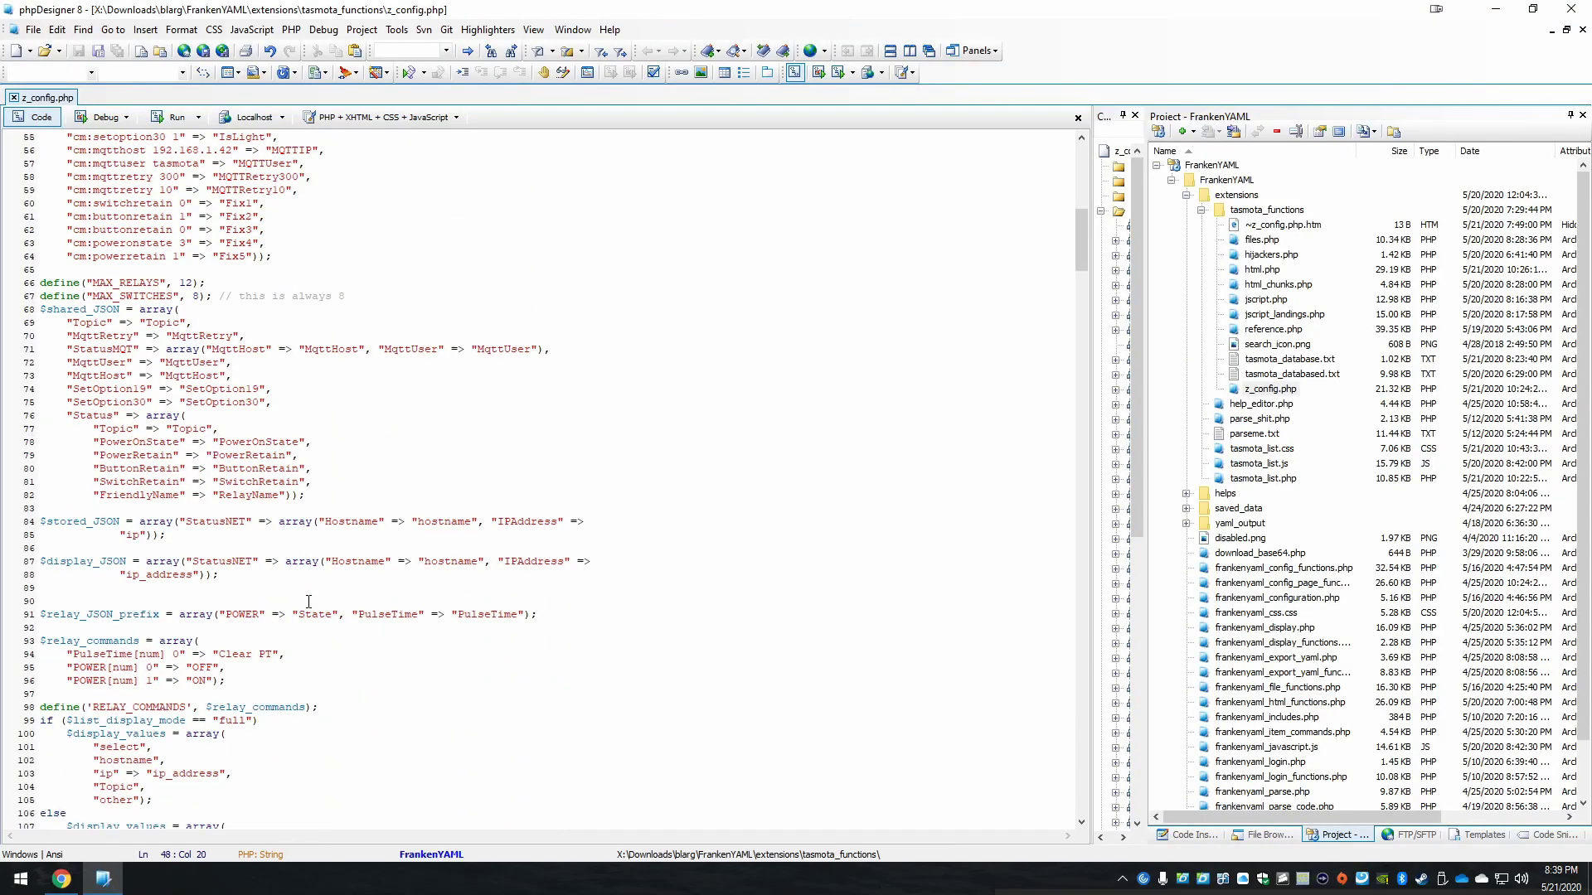
pyautogui.scroll(-8, 308, 601)
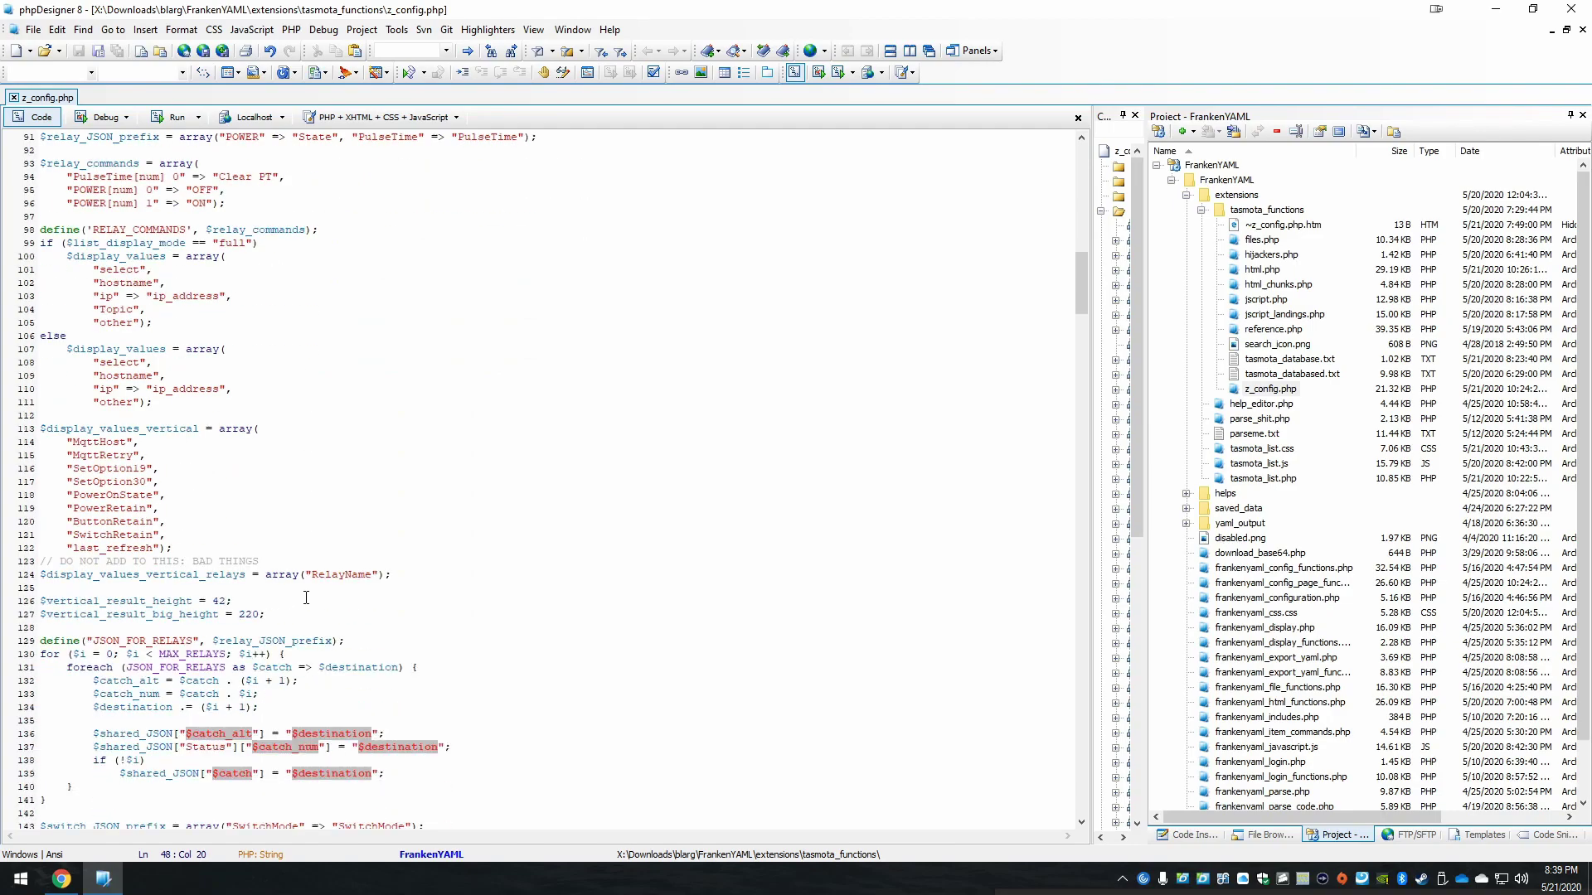
pyautogui.doubleClick(139, 508)
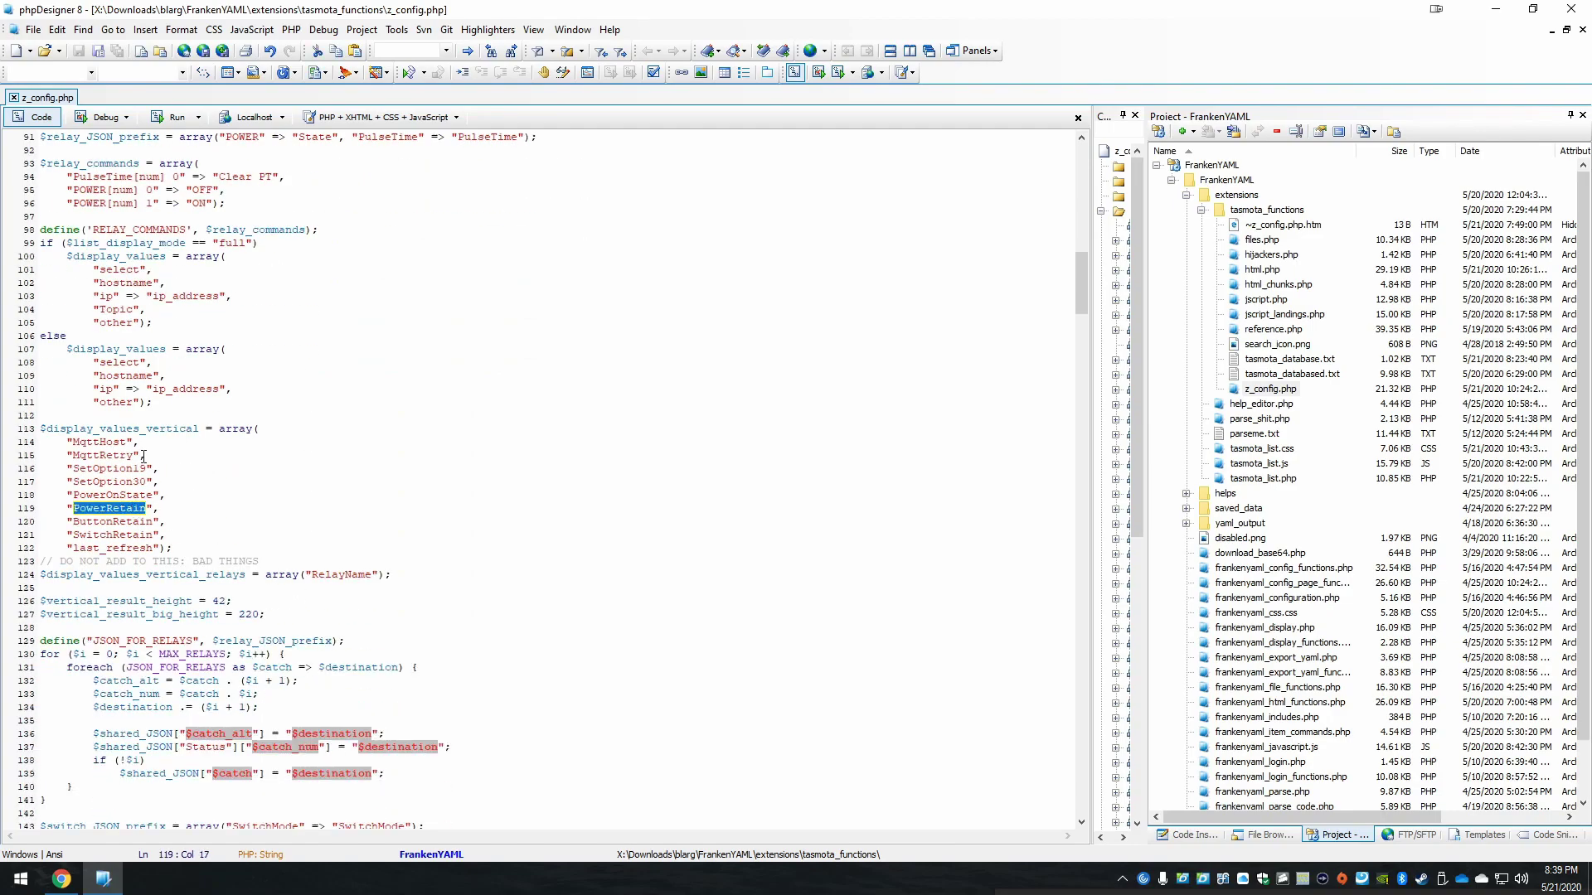
pyautogui.moveTo(183, 453); pyautogui.dragTo(182, 444)
pyautogui.click(182, 448)
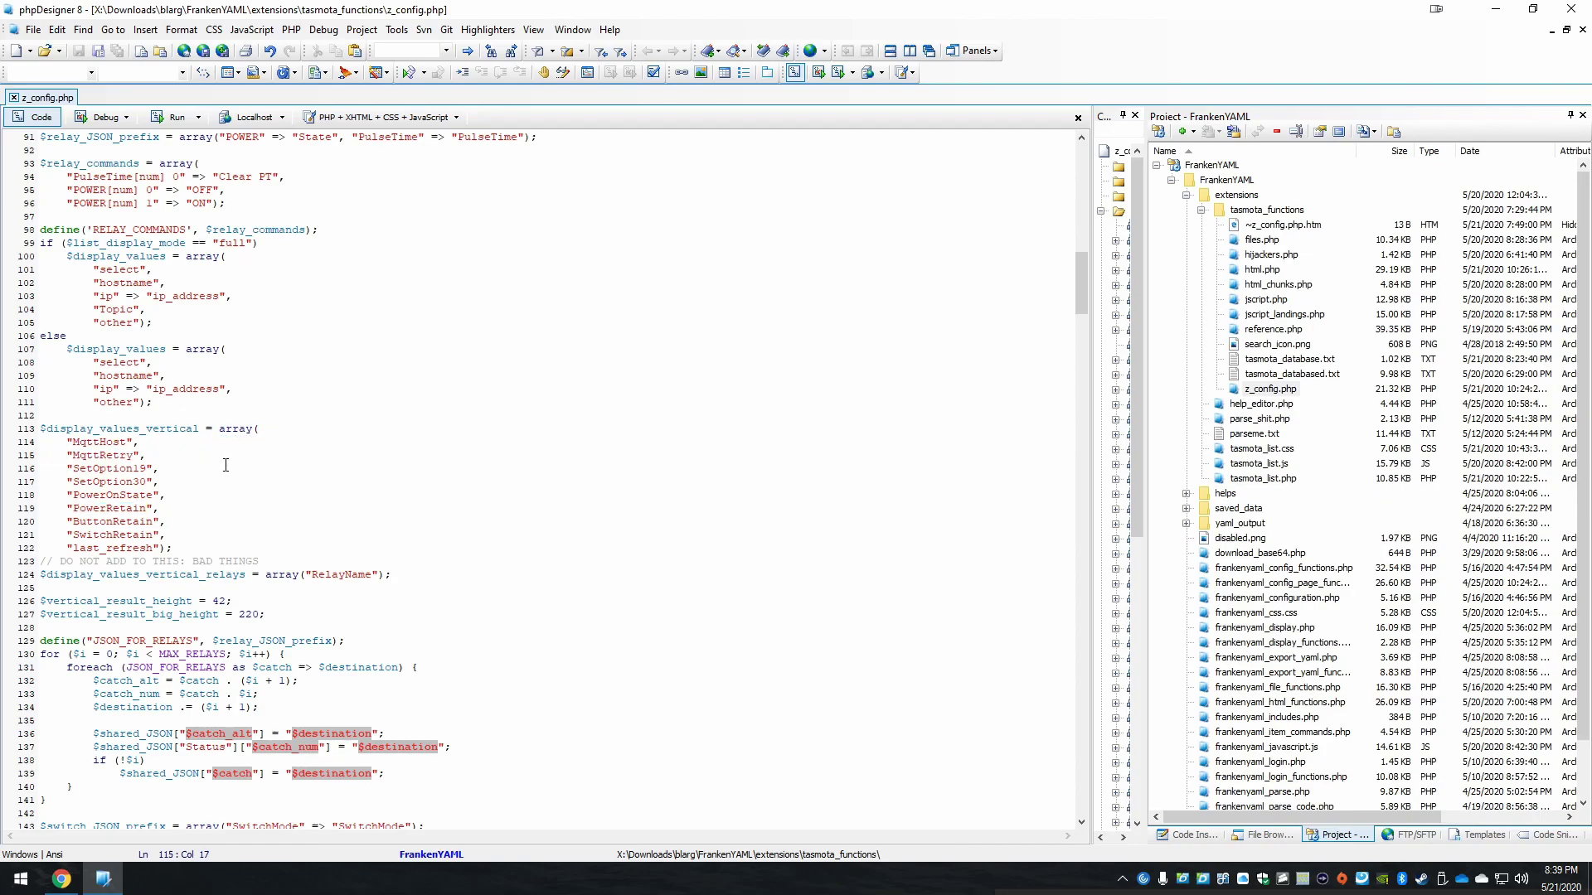
pyautogui.press('Return')
pyautogui.write('"')
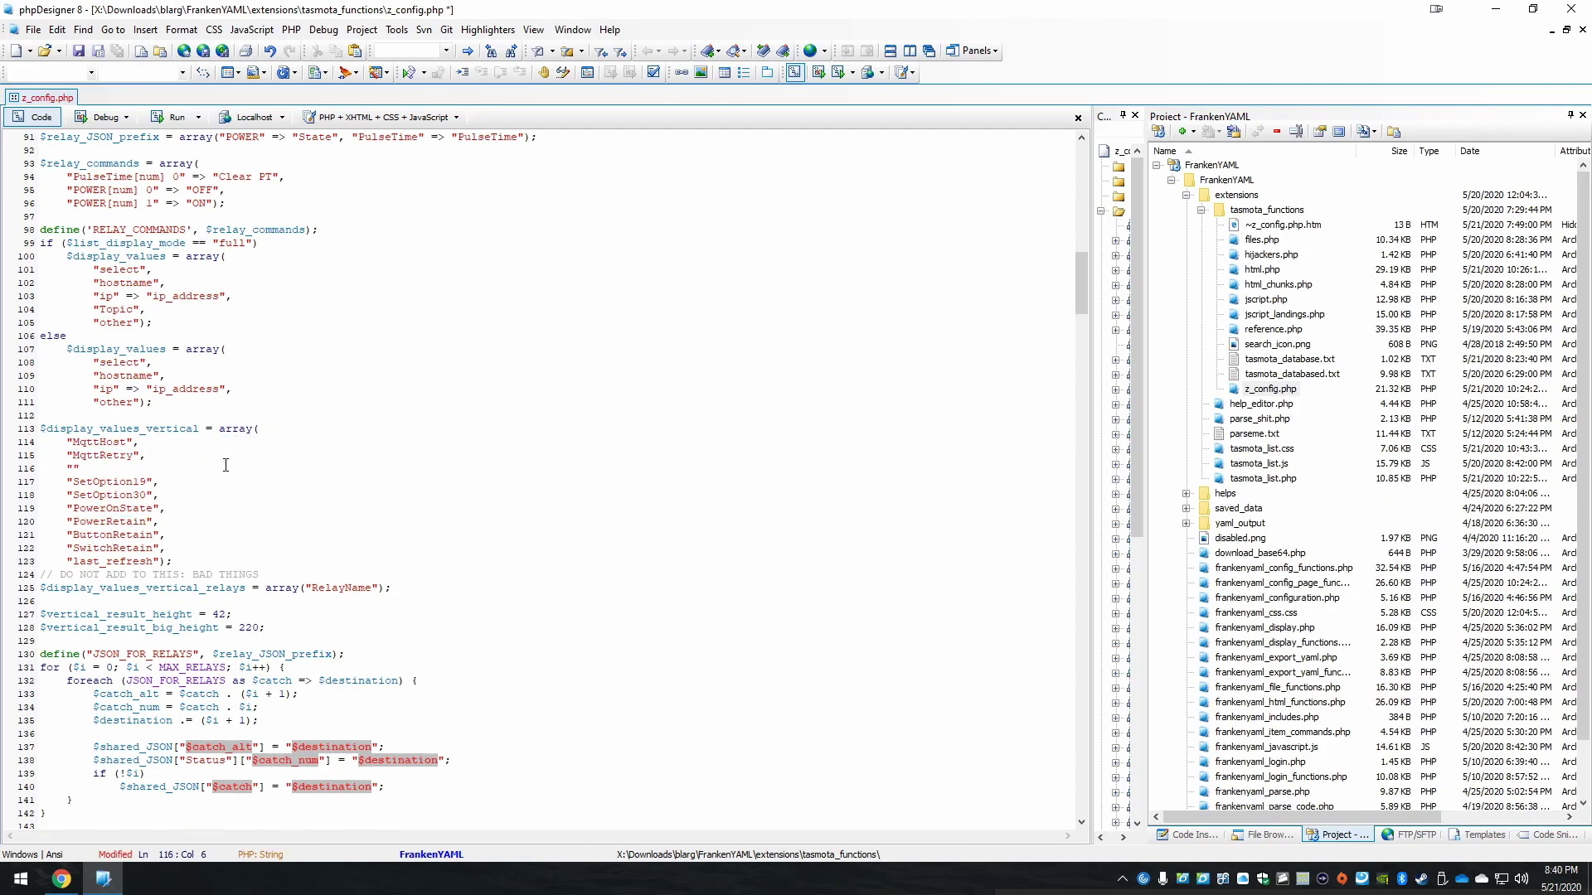
pyautogui.write('pulstimel"')
pyautogui.hotkey('ctrl', 's')
pyautogui.hotkey('alt', 'Tab')
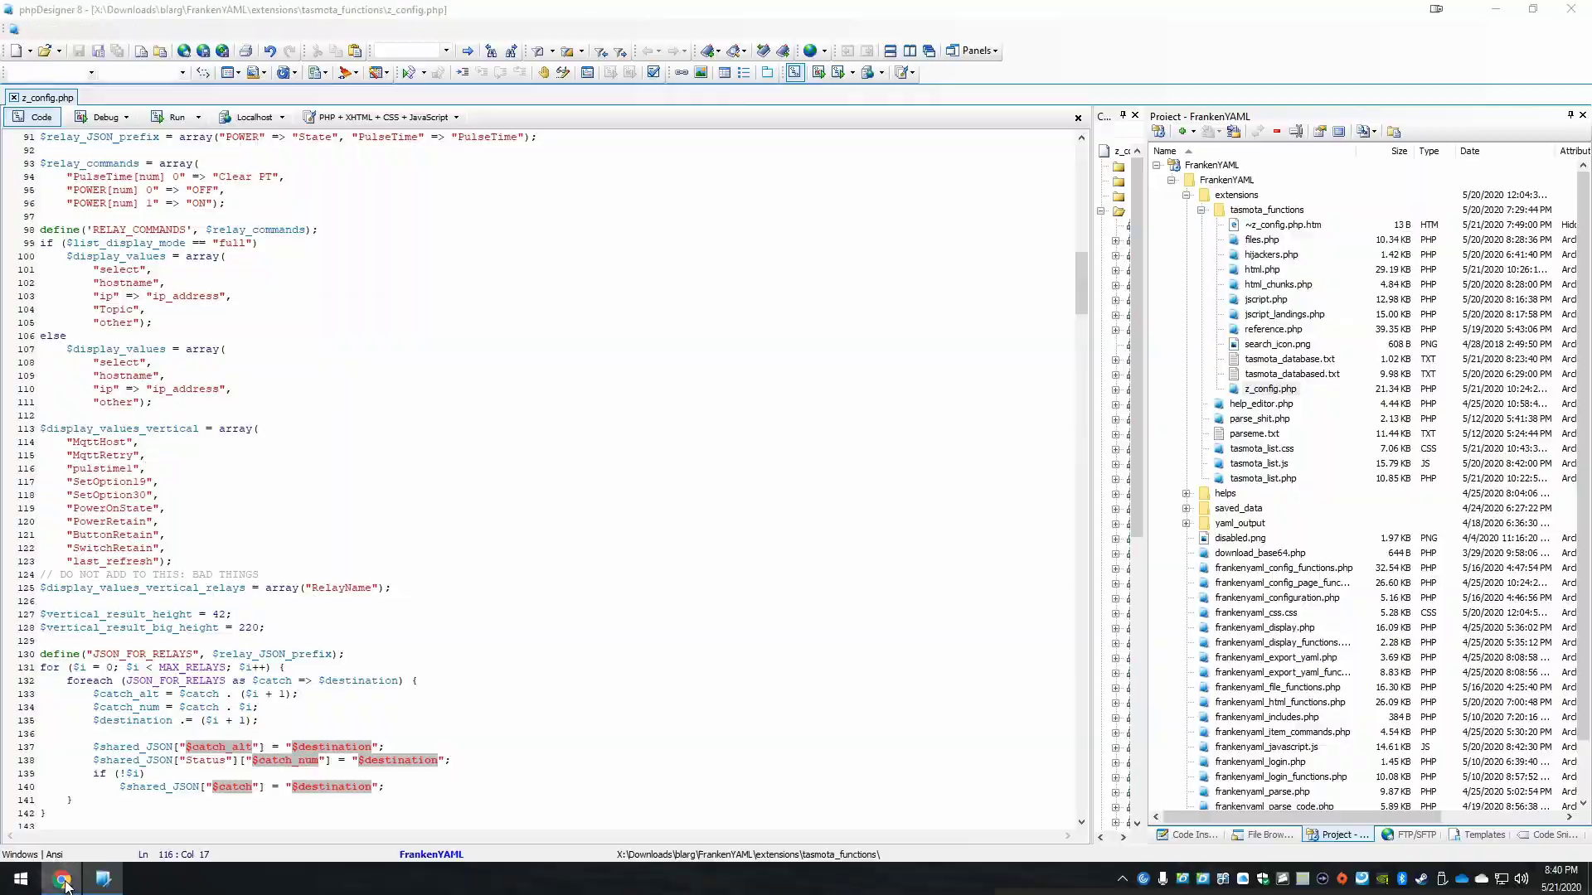
# Reload Tasmota List and spot that the new Pulstime1 row is misspelled and not clickable
pyautogui.press('F5')
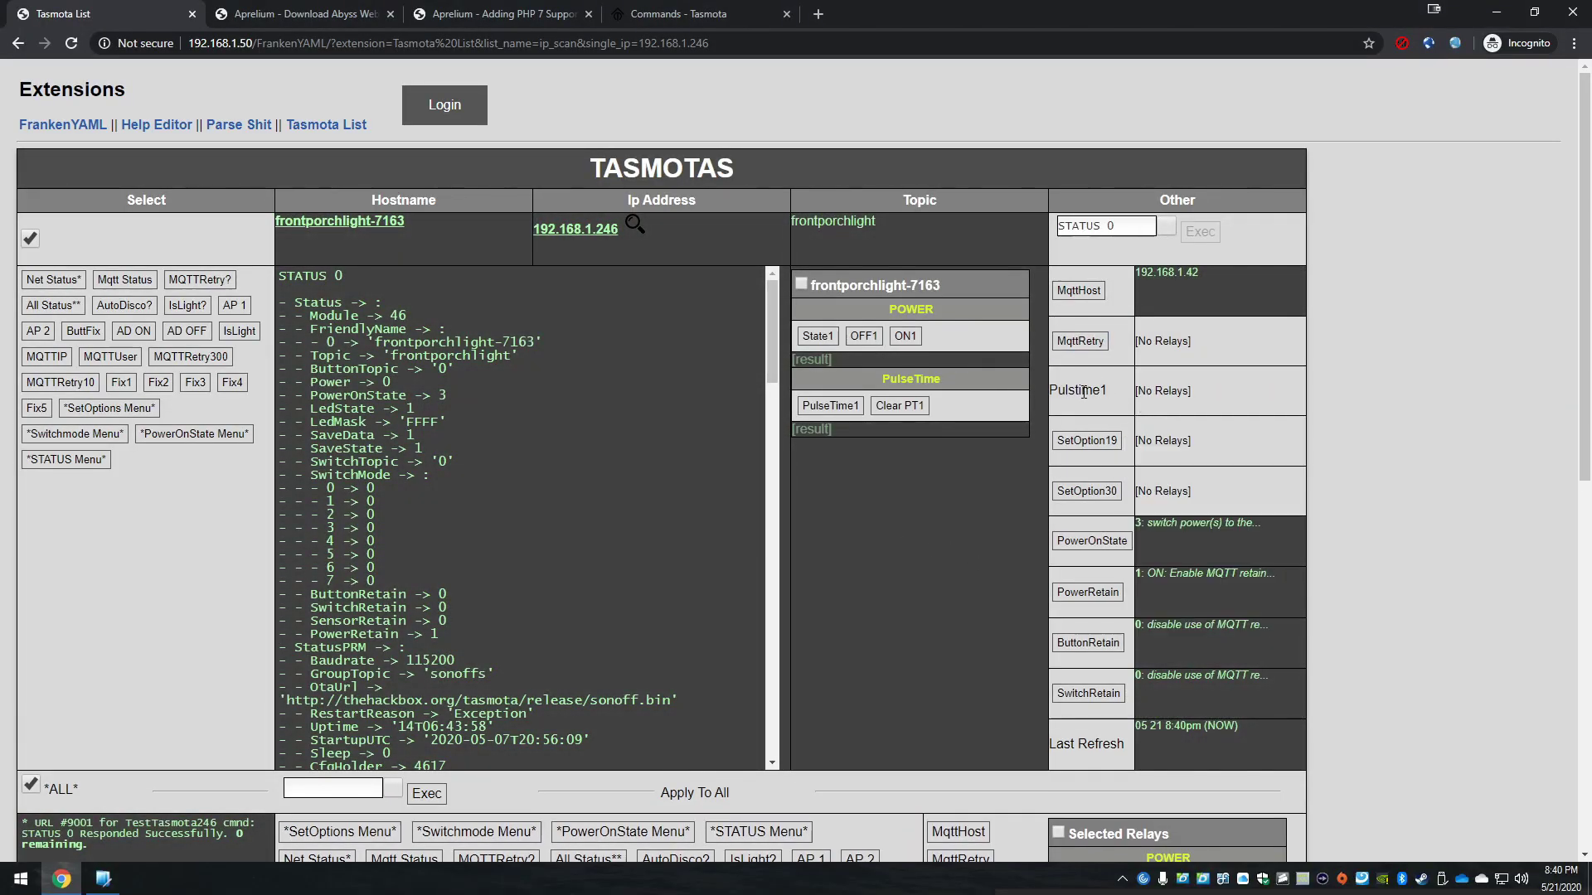
pyautogui.doubleClick(1078, 391)
pyautogui.click(1096, 395)
pyautogui.moveTo(1074, 393); pyautogui.dragTo(1079, 391)
# Correct the entry to 'pulsetime1' in z_config.php, save, and reload Tasmota List
pyautogui.click(102, 878)
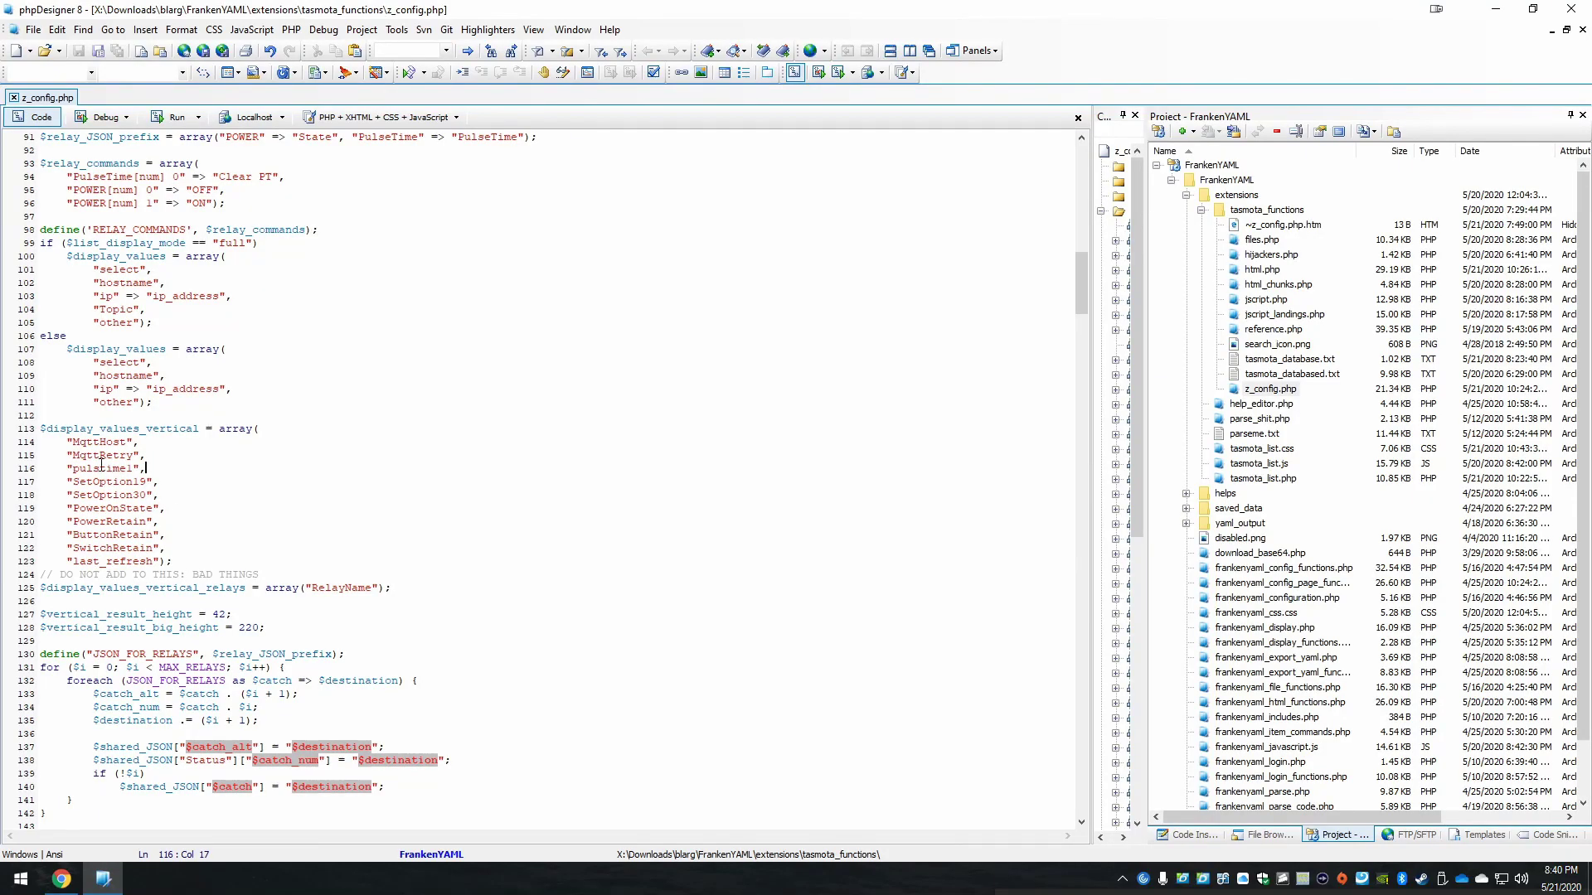
pyautogui.click(100, 469)
pyautogui.write('e')
pyautogui.hotkey('ctrl', 's')
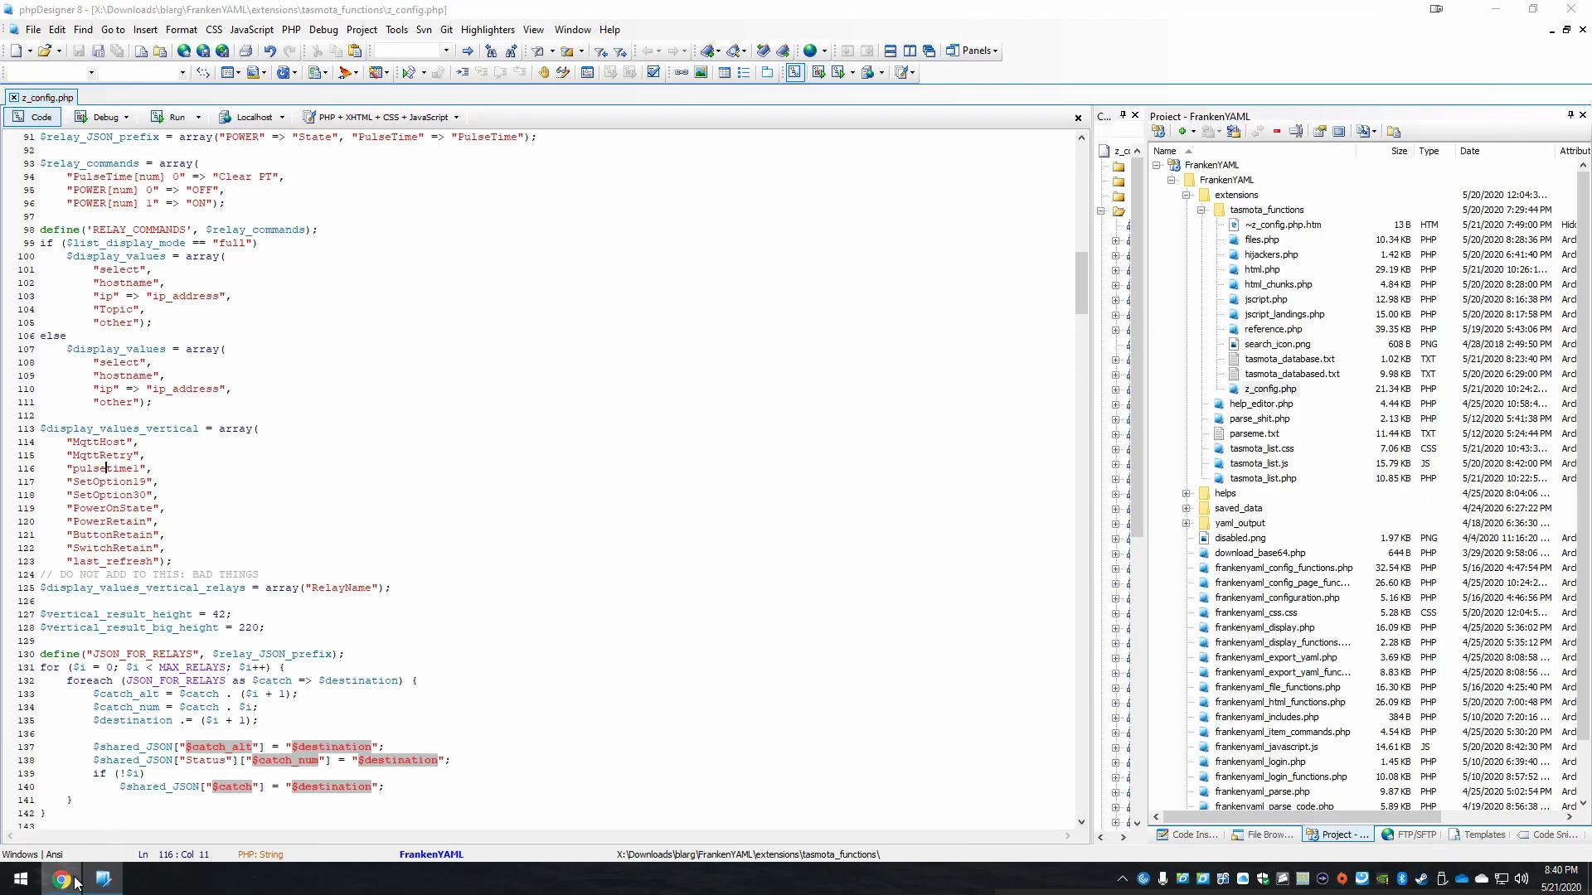
pyautogui.click(61, 879)
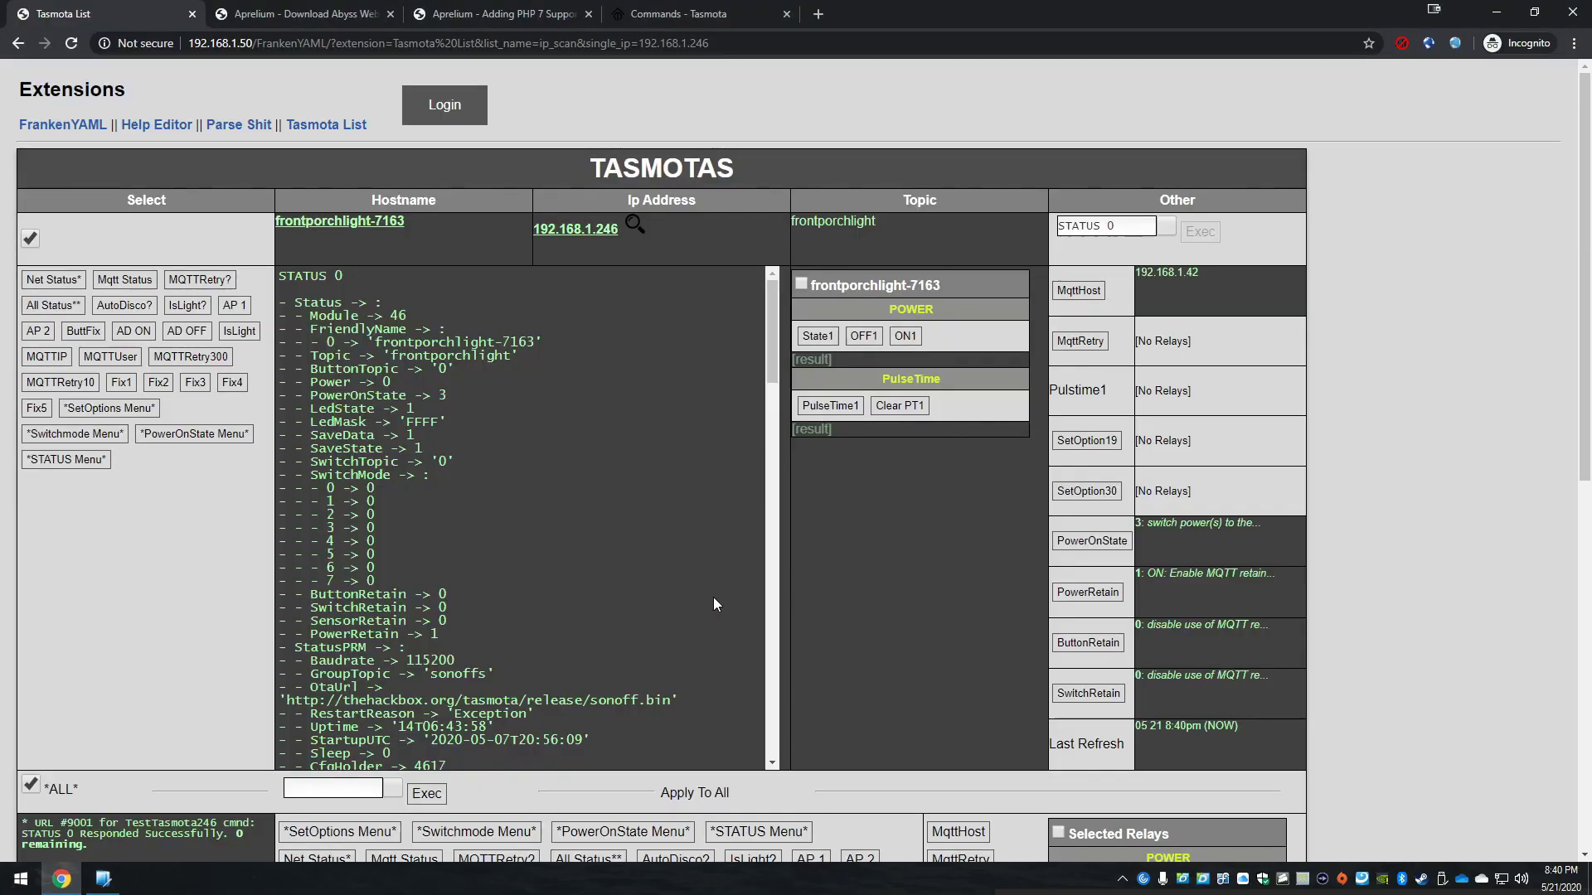
pyautogui.press('F5')
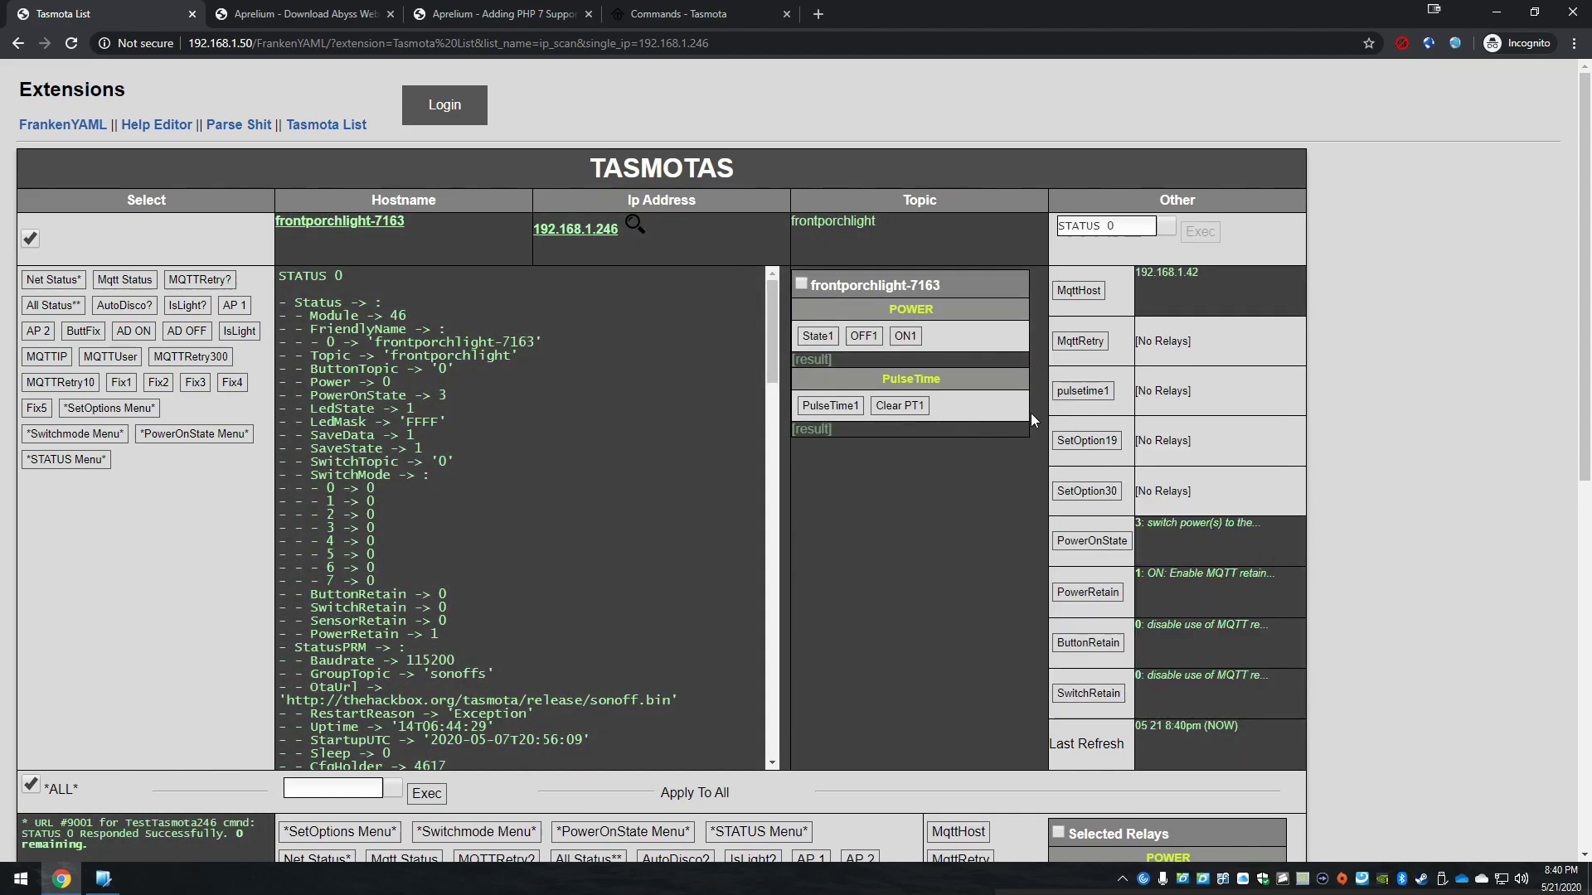
# Query pulsetime1 on frontporchlight-7163, showing 'Pulsetime Disabled', then return to the Tasmota List overview
pyautogui.click(1101, 388)
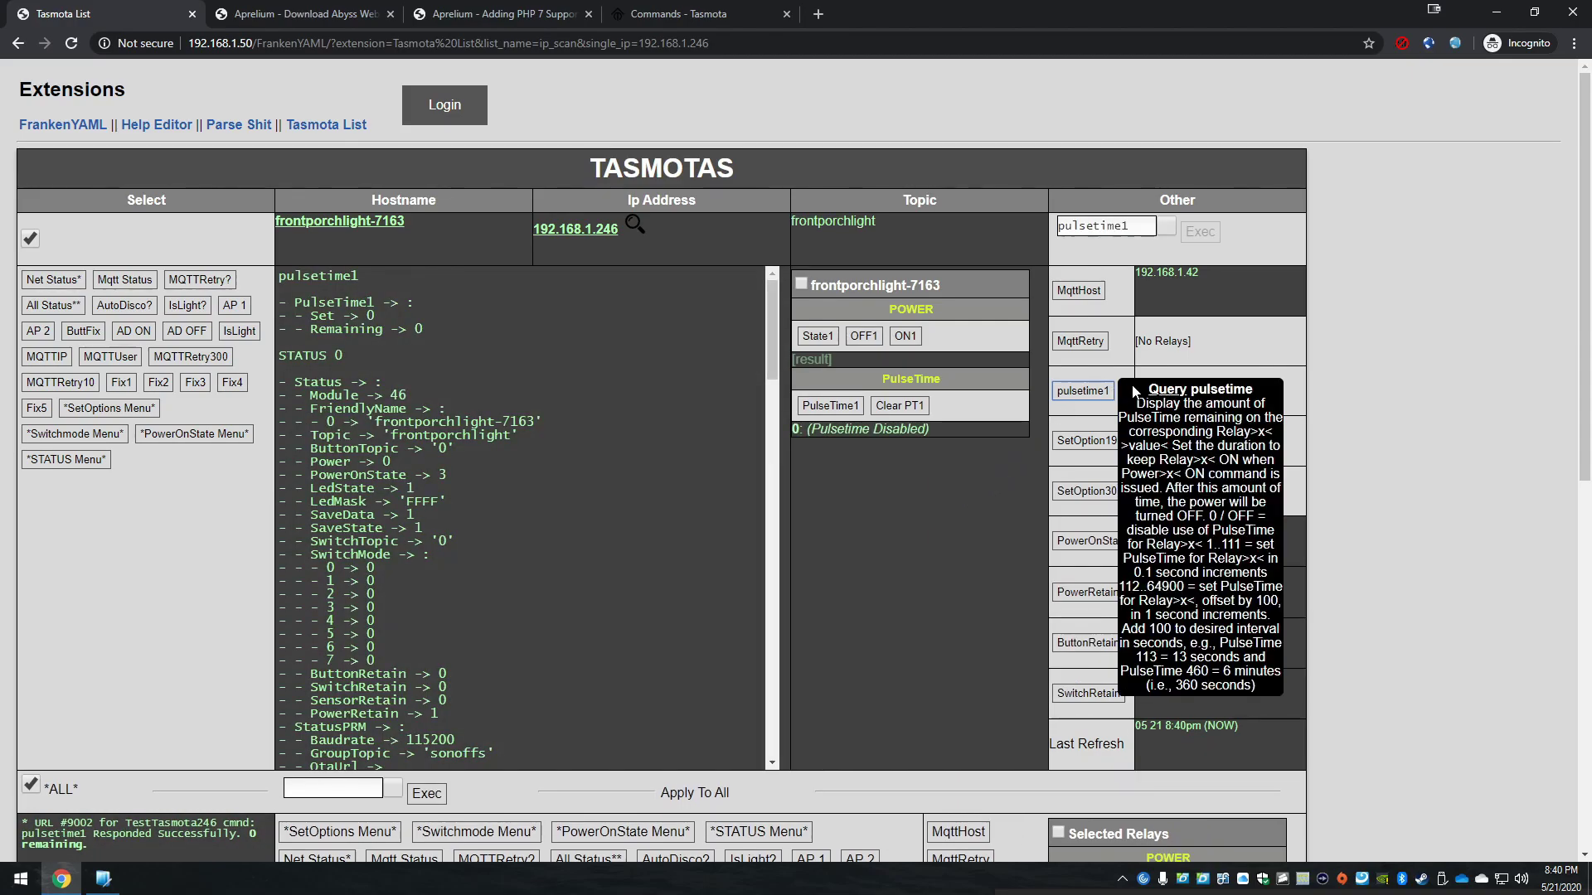
pyautogui.moveTo(866, 428)
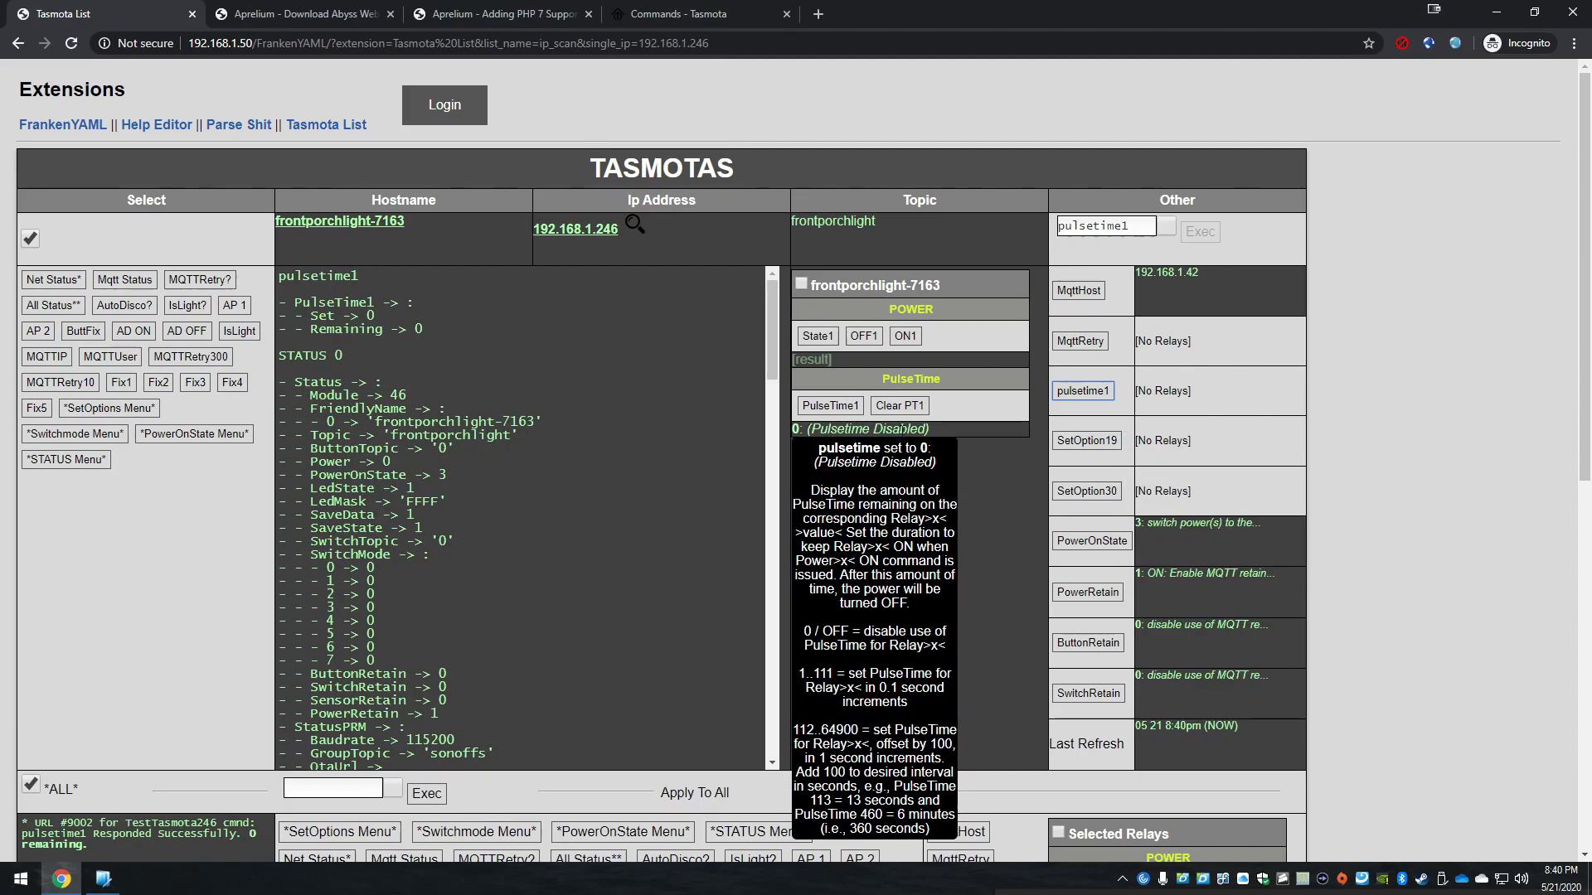
pyautogui.tripleClick(866, 429)
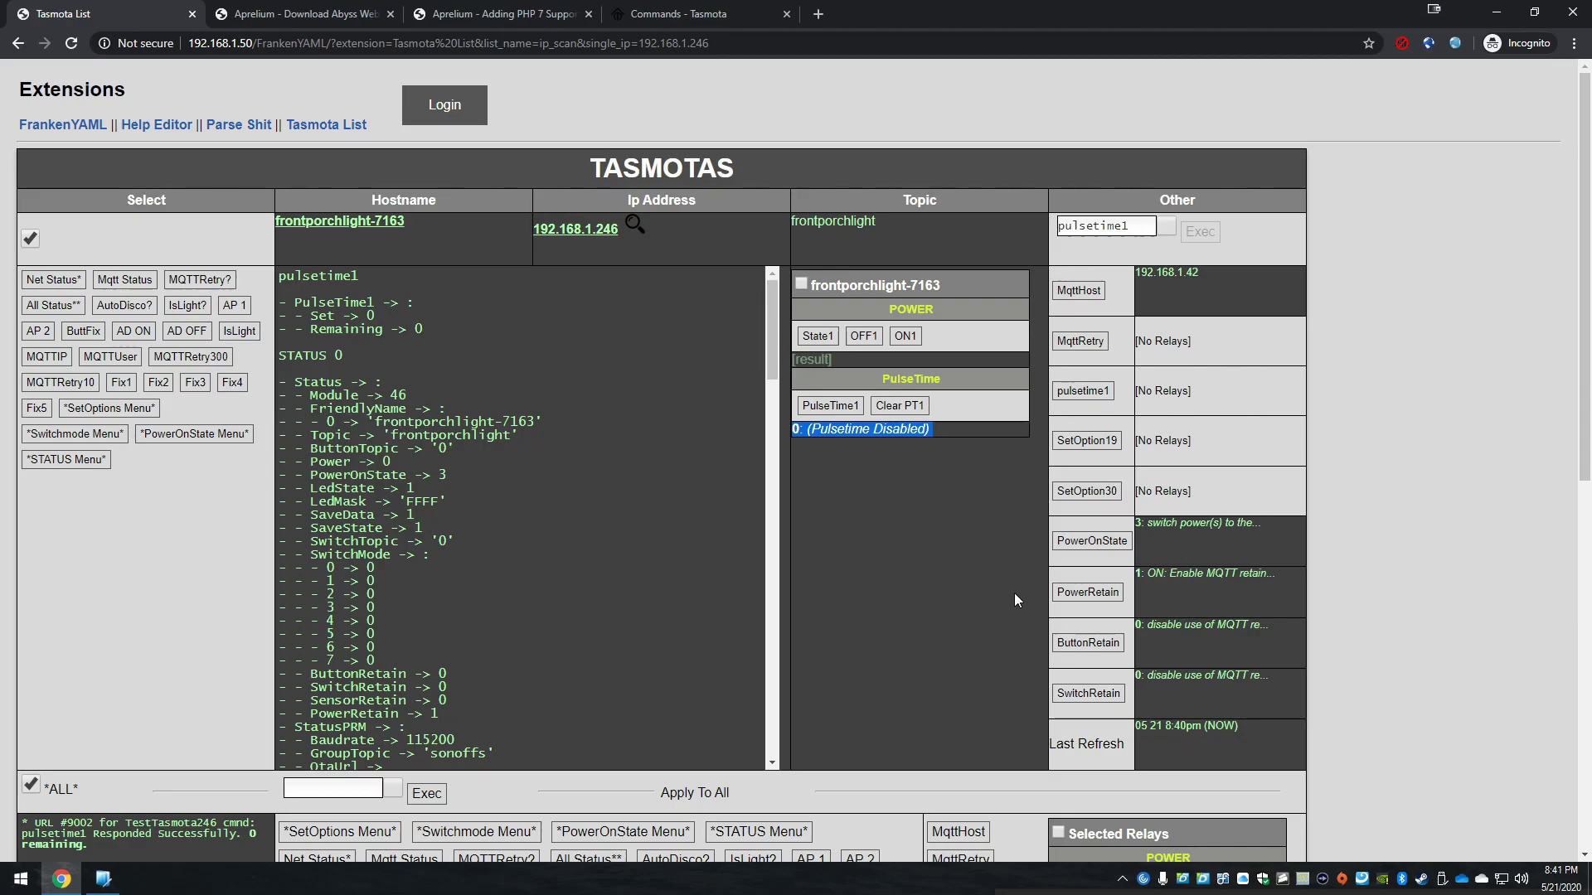
pyautogui.click(349, 129)
# Open the Default List short view and review all eight devices answering STATUS 5
pyautogui.click(117, 201)
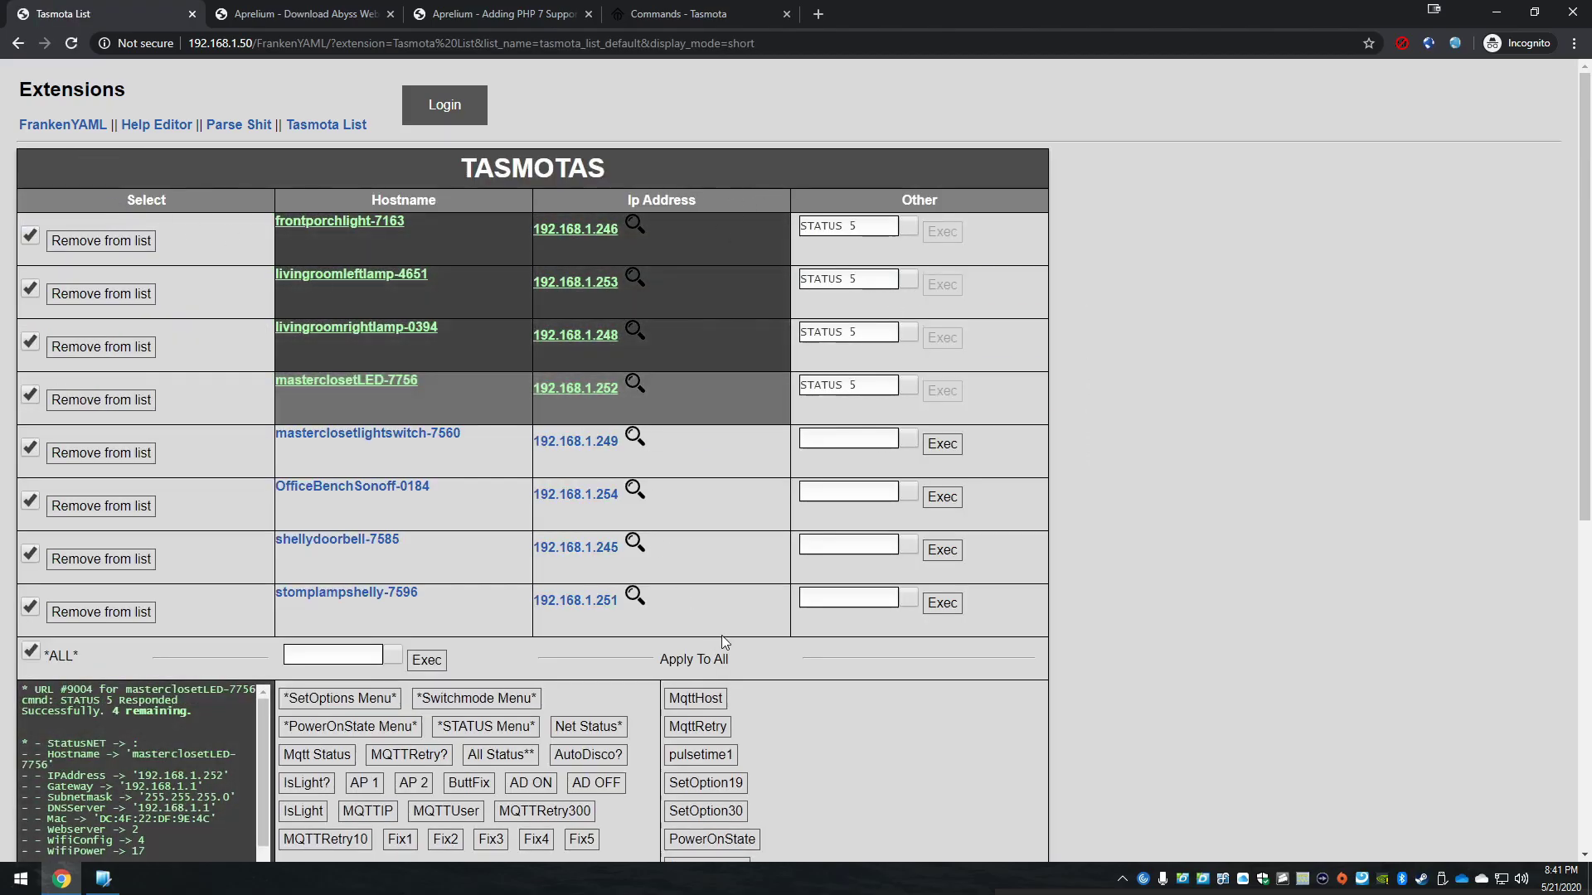
pyautogui.click(332, 659)
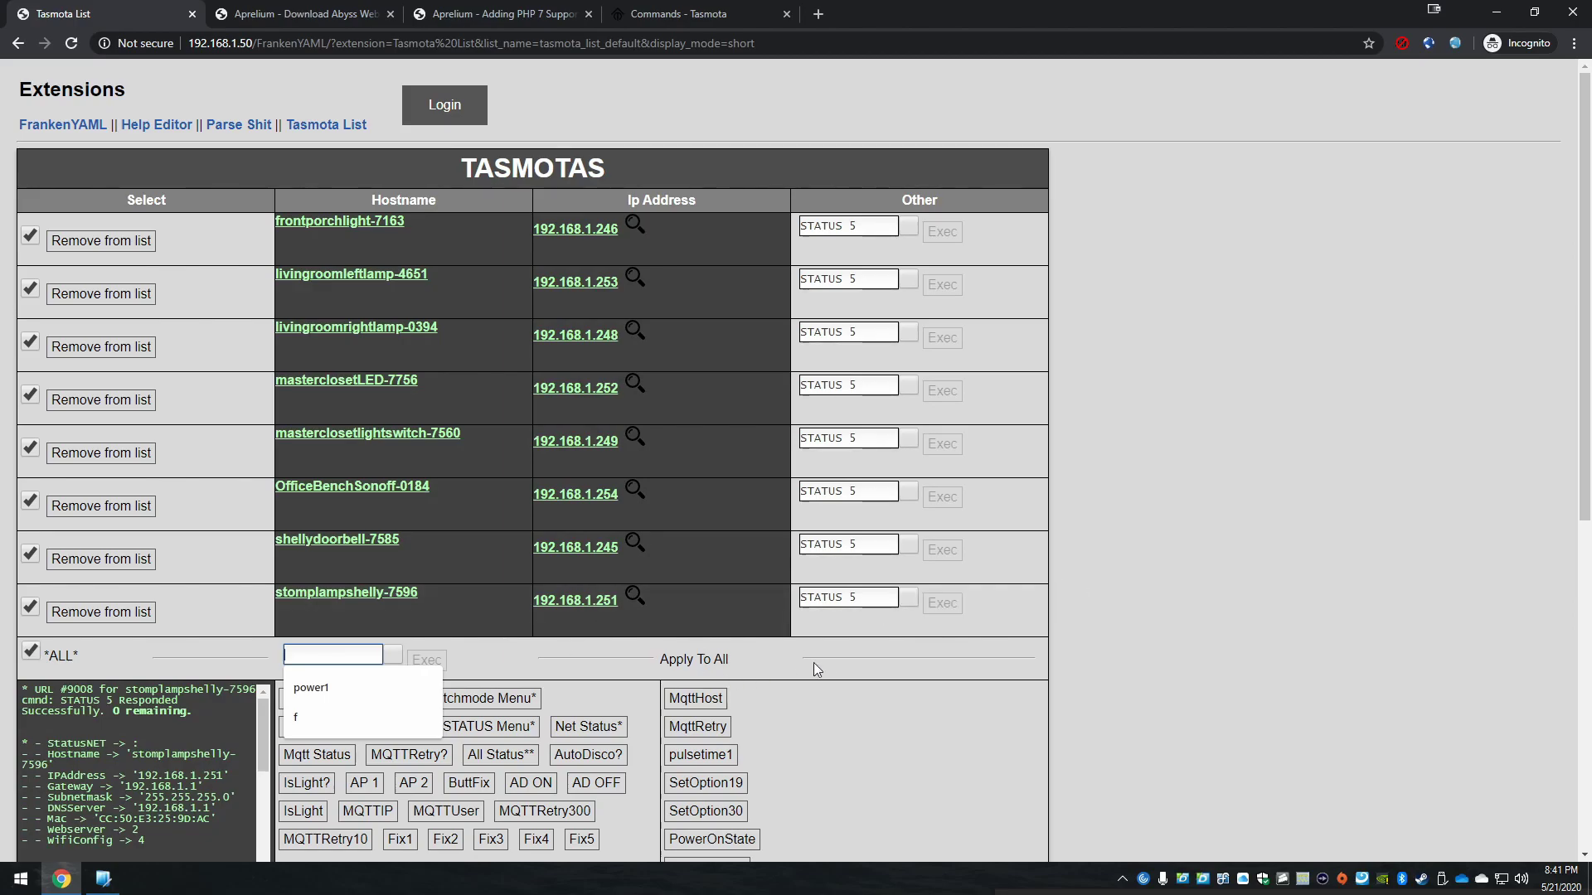
pyautogui.click(907, 685)
pyautogui.scroll(-4, 991, 767)
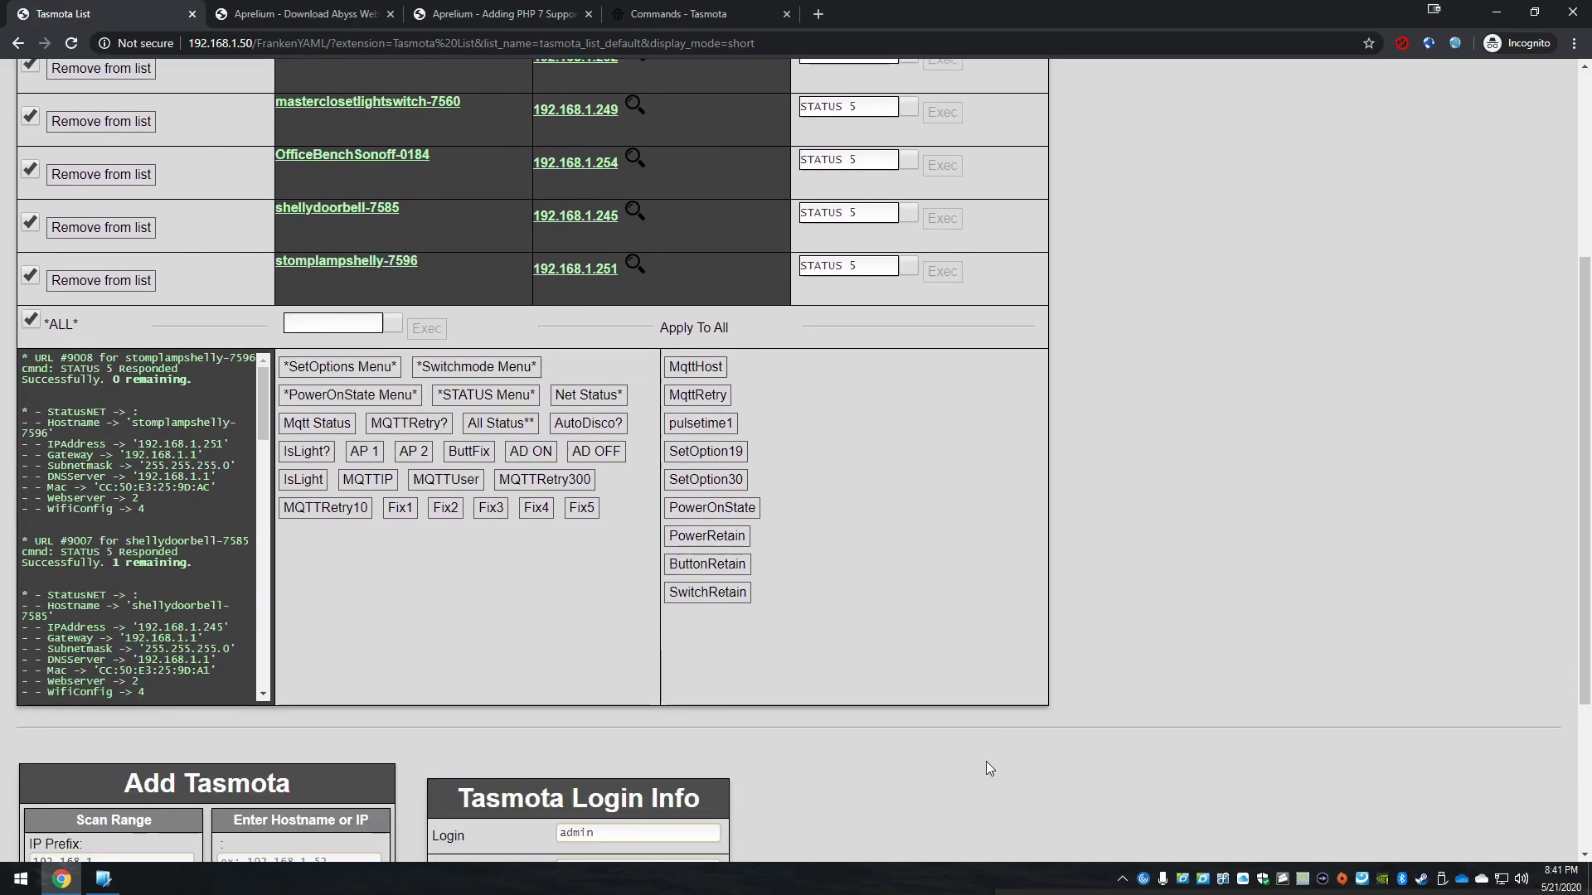
pyautogui.scroll(4, 977, 761)
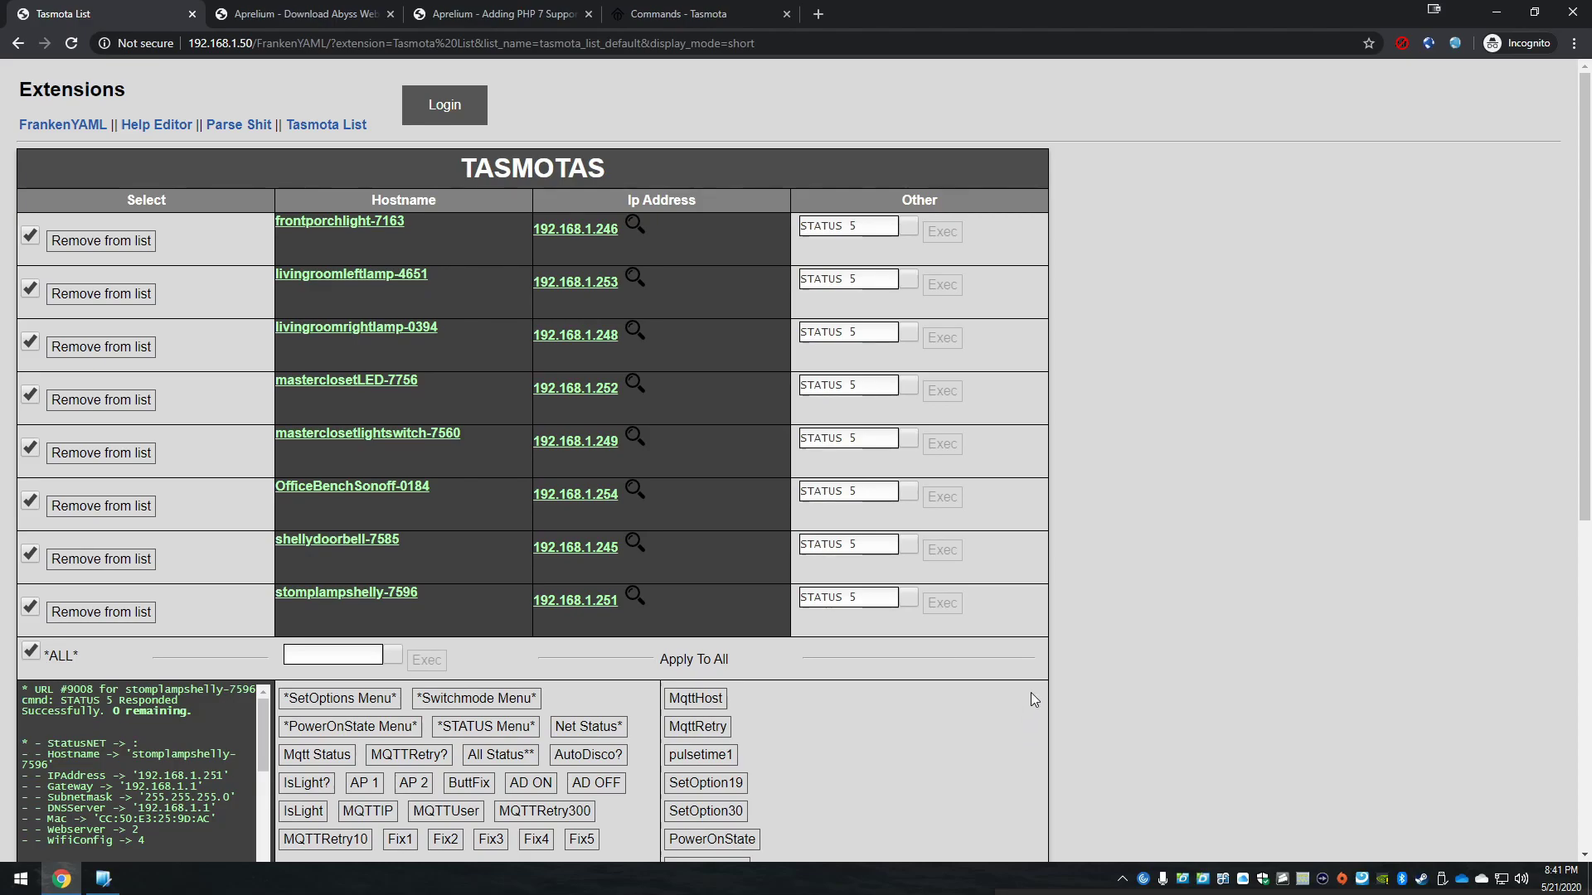